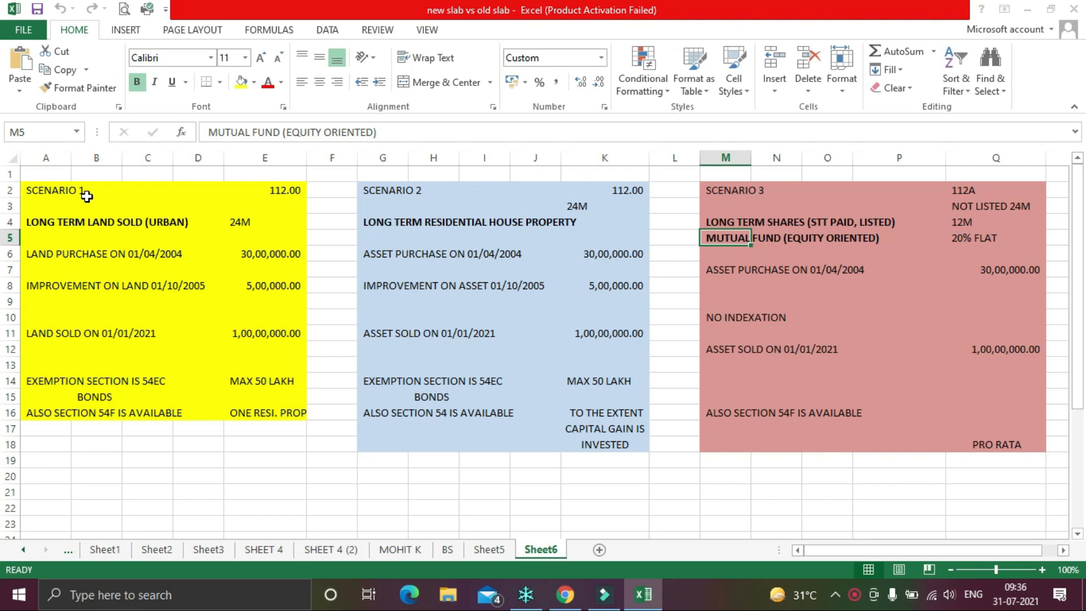
# - Look over the six capital gains scenarios on Sheet6, from Scenario 1 through Scenario 6
pyautogui.click(49, 193)
pyautogui.click(368, 191)
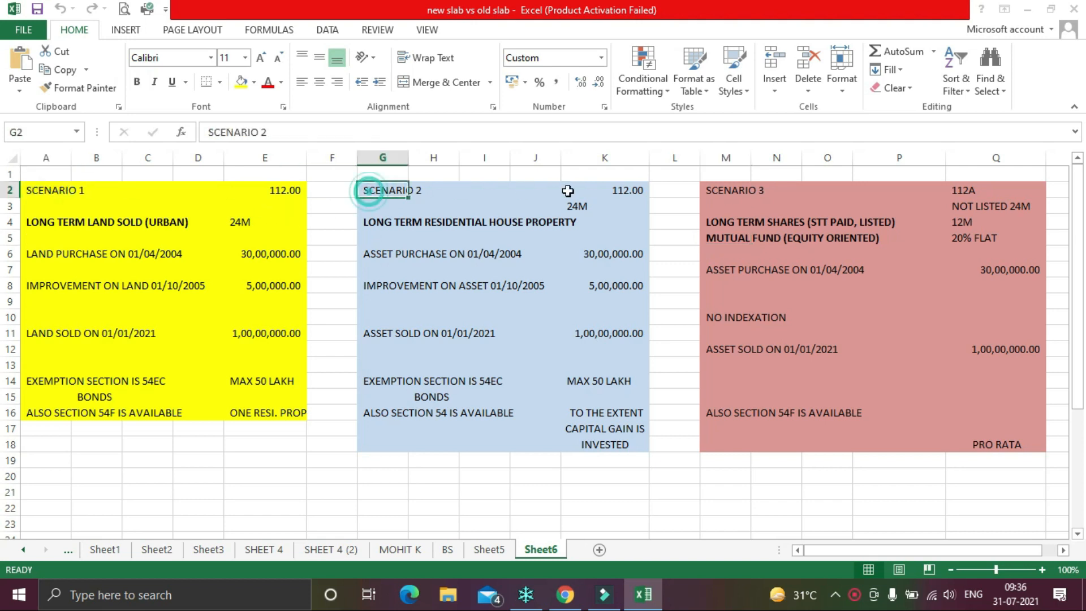
pyautogui.click(728, 191)
pyautogui.scroll(-7, 431, 320)
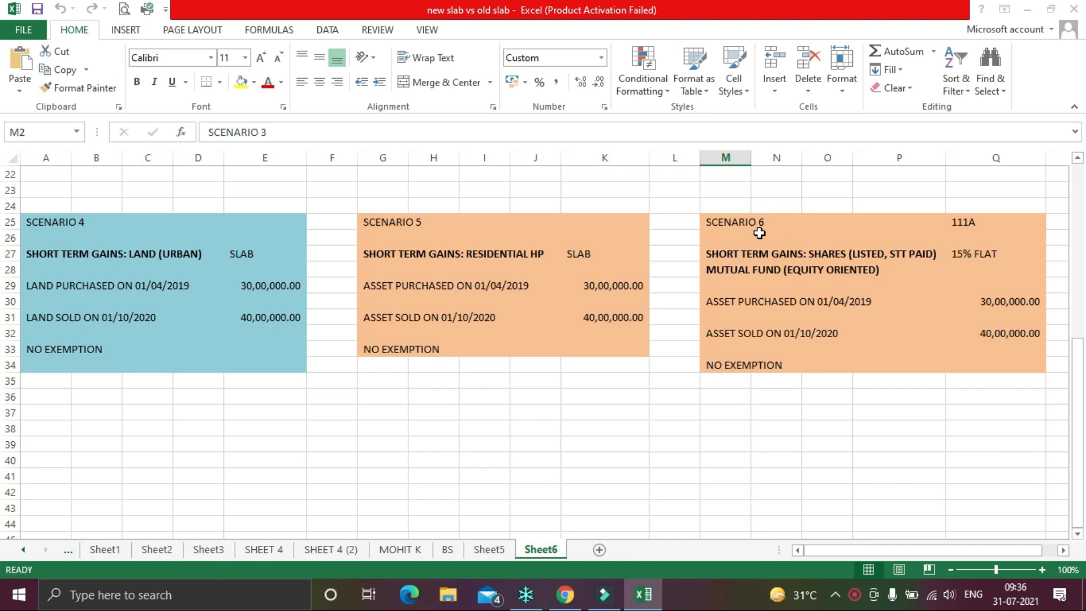
pyautogui.scroll(7, 759, 233)
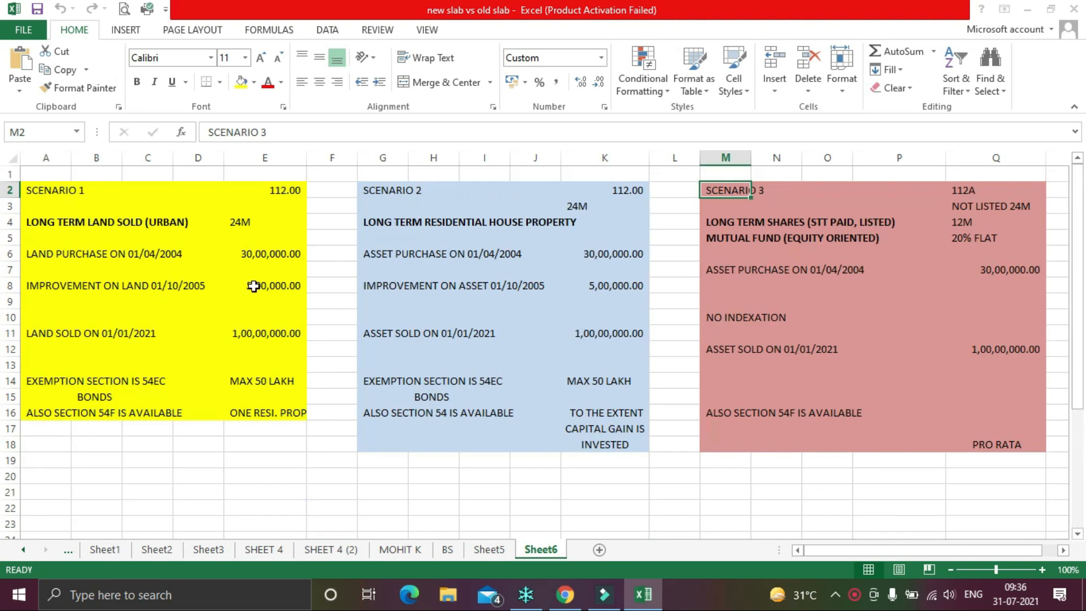
pyautogui.scroll(-6, 762, 307)
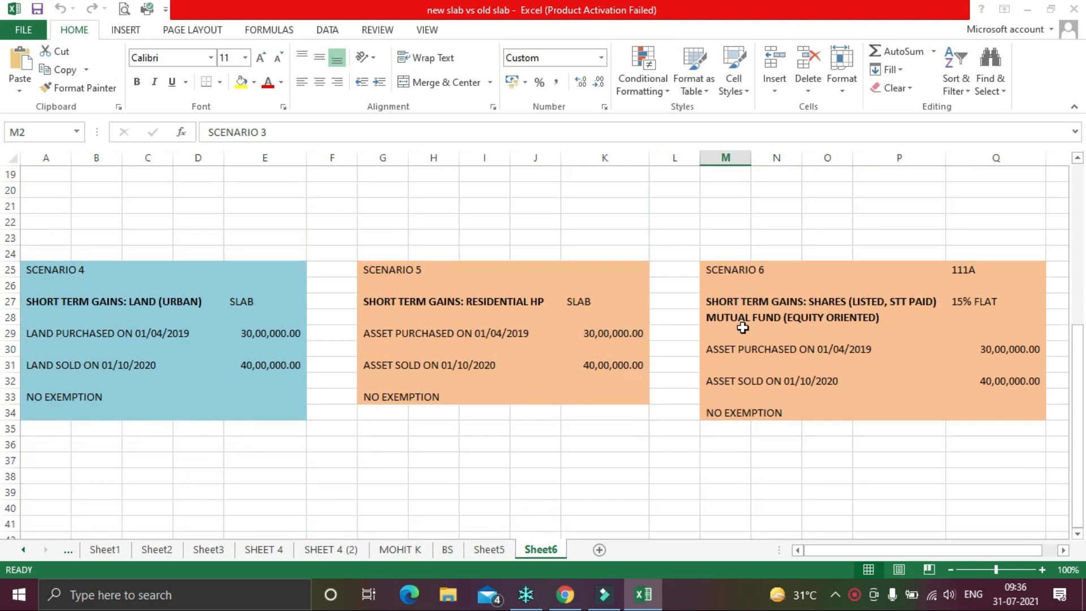
pyautogui.scroll(6, 741, 327)
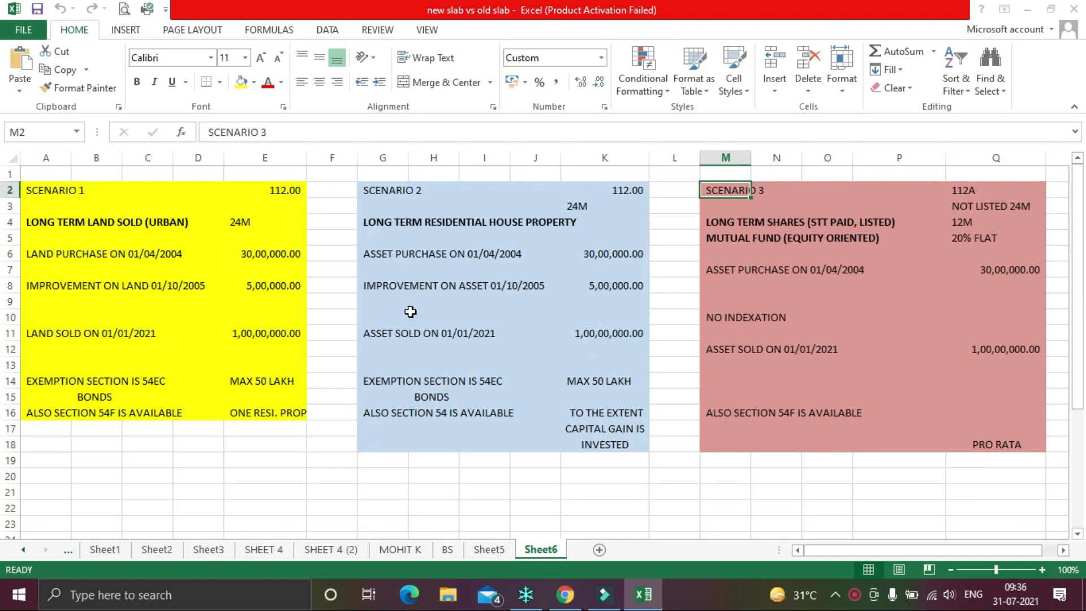
# - Review the asset types of the long-term and short-term scenarios: land, residential house property, listed shares and equity mutual funds
pyautogui.click(60, 222)
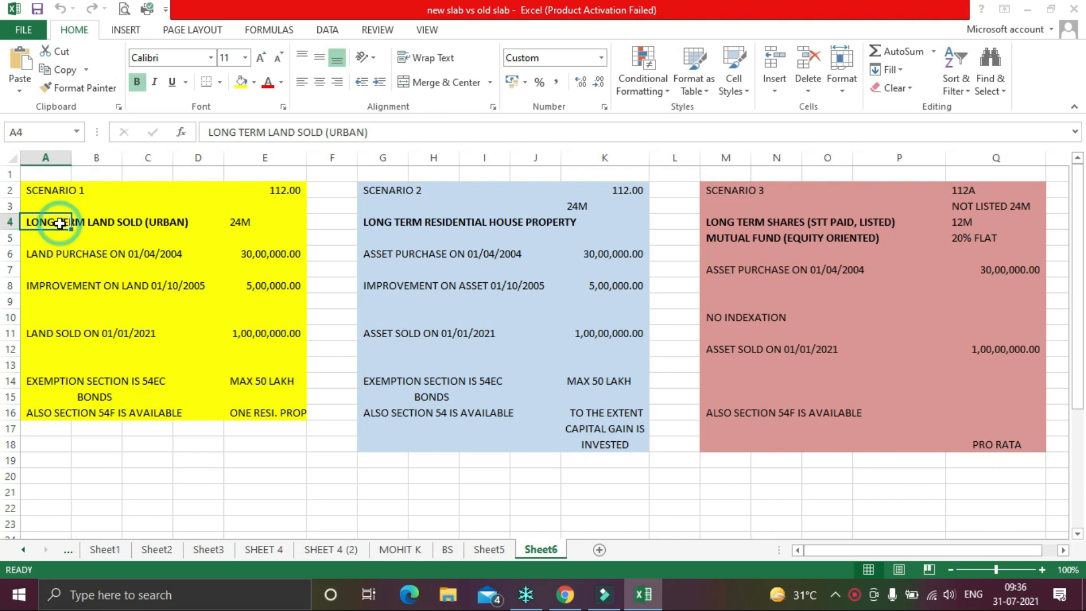
pyautogui.click(379, 225)
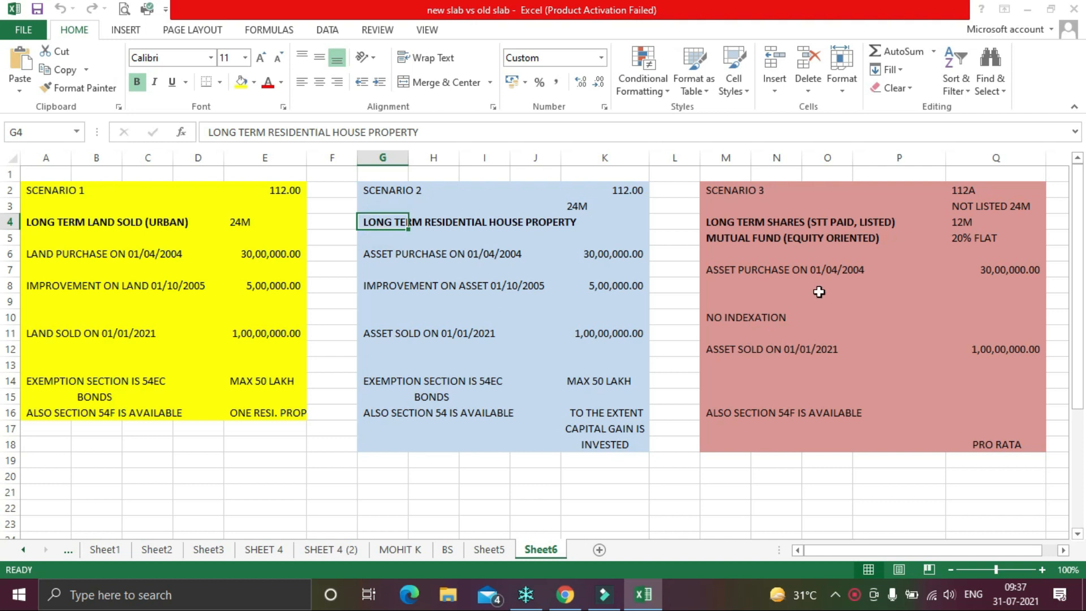
pyautogui.click(738, 226)
pyautogui.click(738, 245)
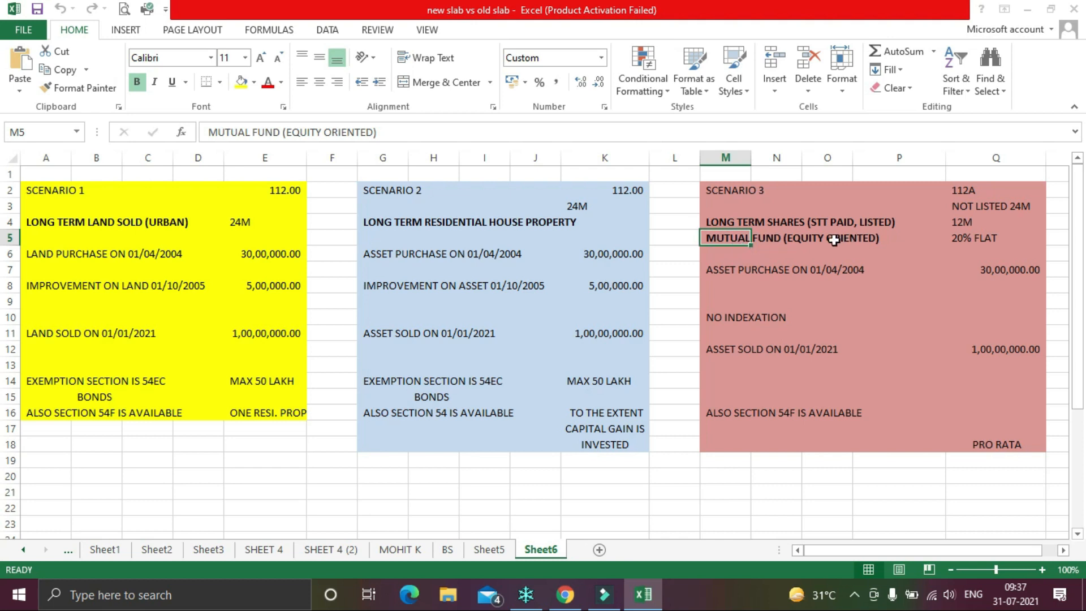
pyautogui.scroll(-7, 763, 308)
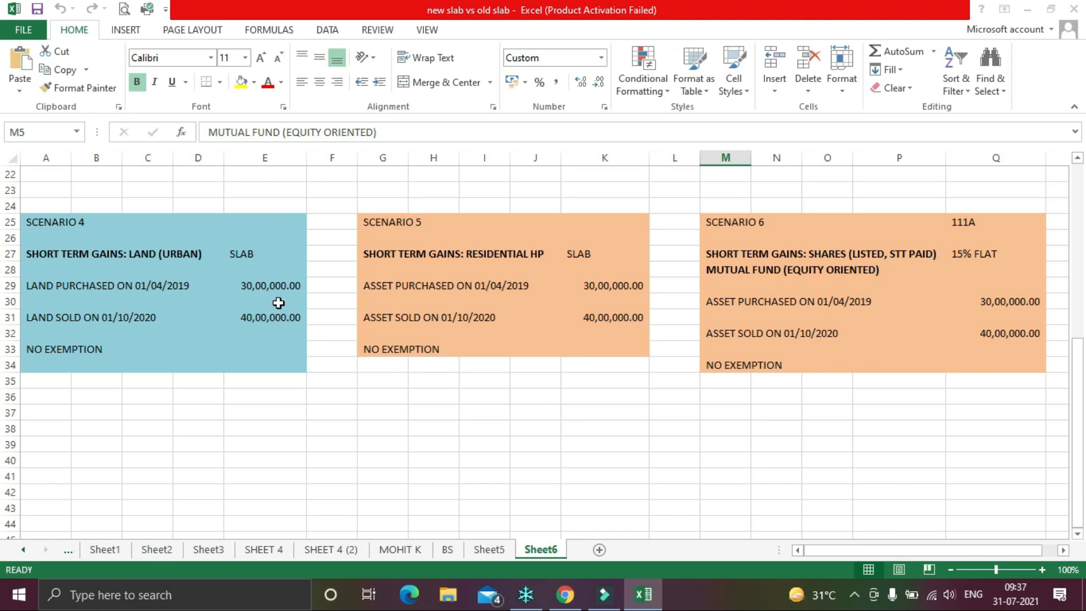
pyautogui.click(35, 253)
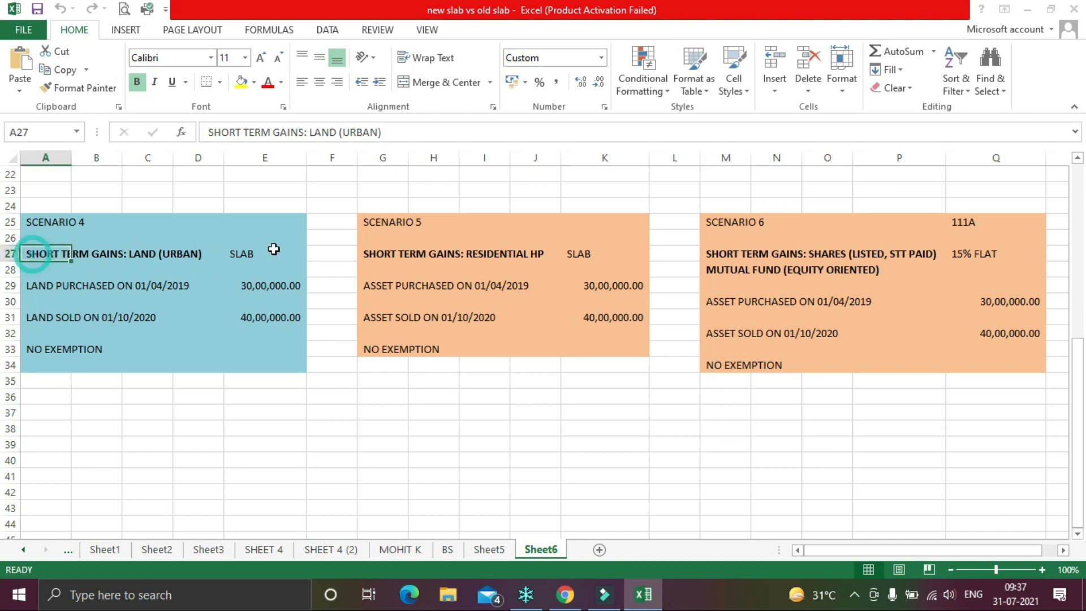
pyautogui.click(373, 255)
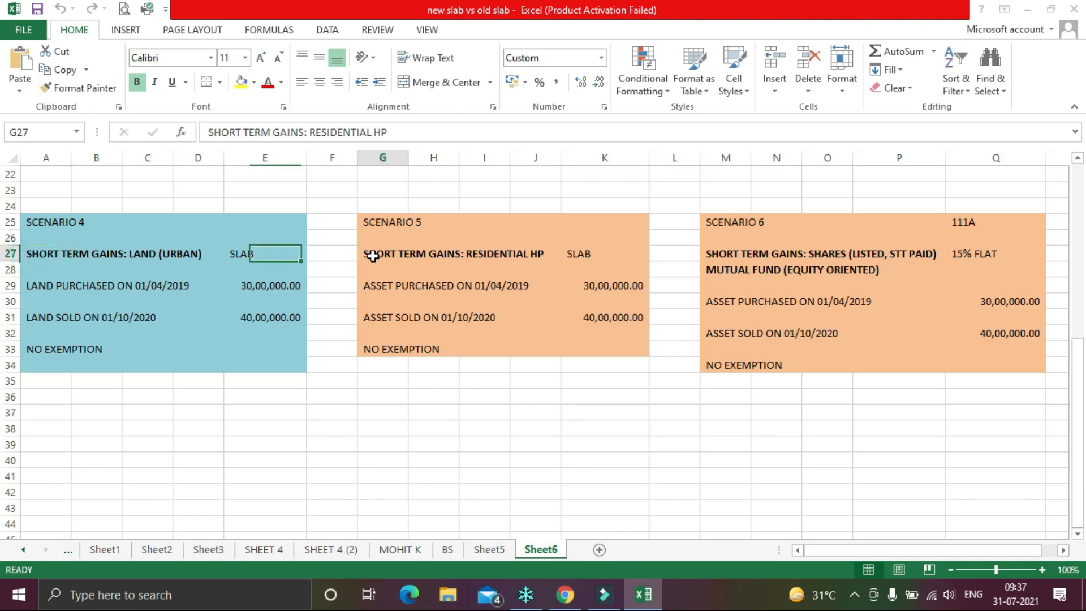
pyautogui.click(753, 254)
pyautogui.click(712, 255)
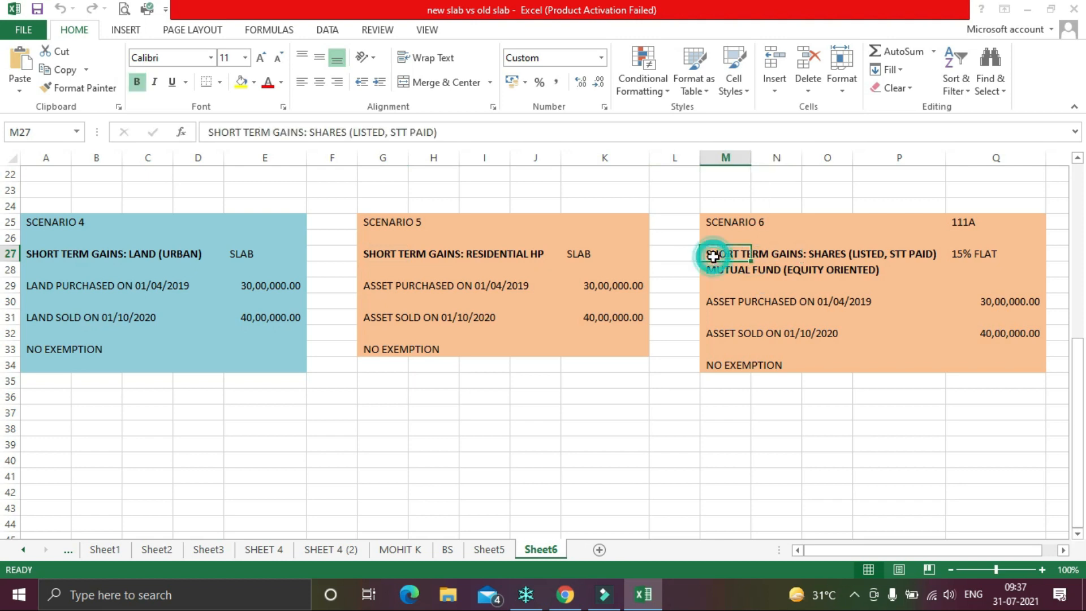
pyautogui.click(722, 271)
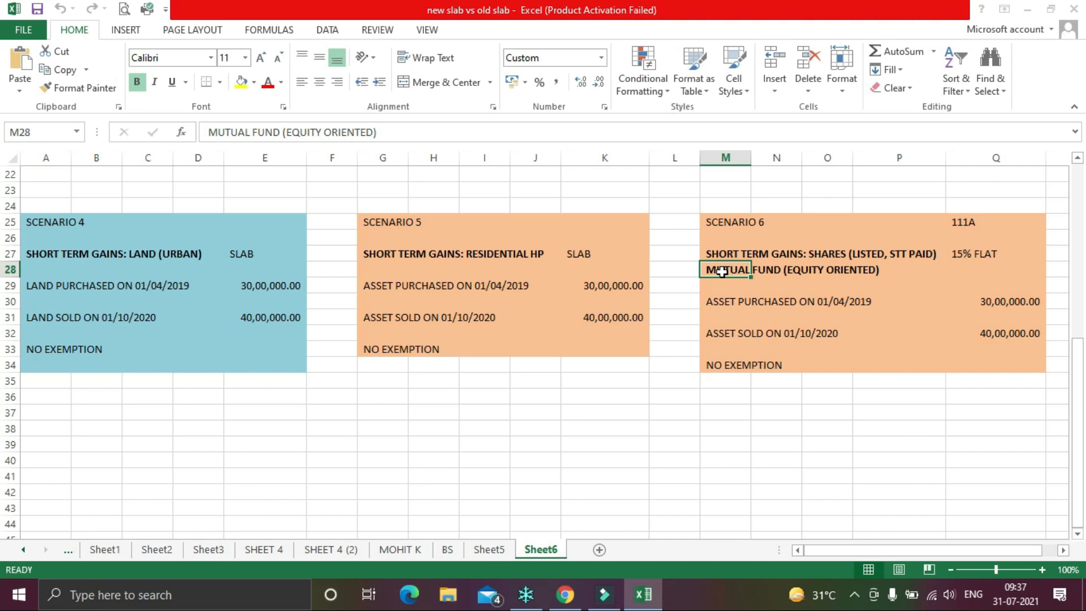
pyautogui.scroll(7, 588, 421)
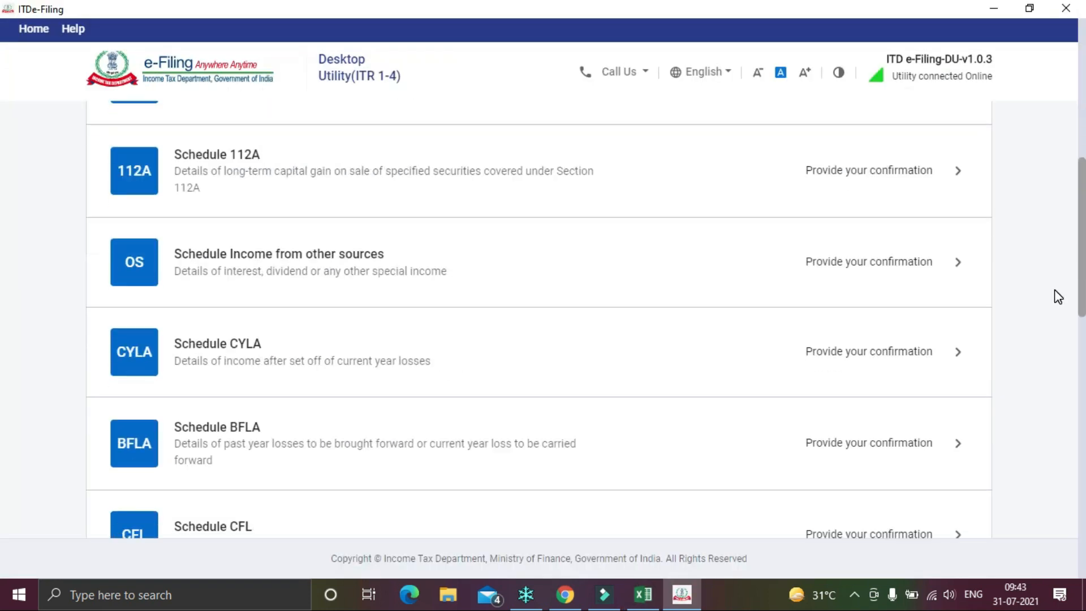
# - In the ITDe-Filing utility, open Schedule Capital Gains from the Schedules Summary and review the capital asset types offered
pyautogui.scroll(5, 1057, 296)
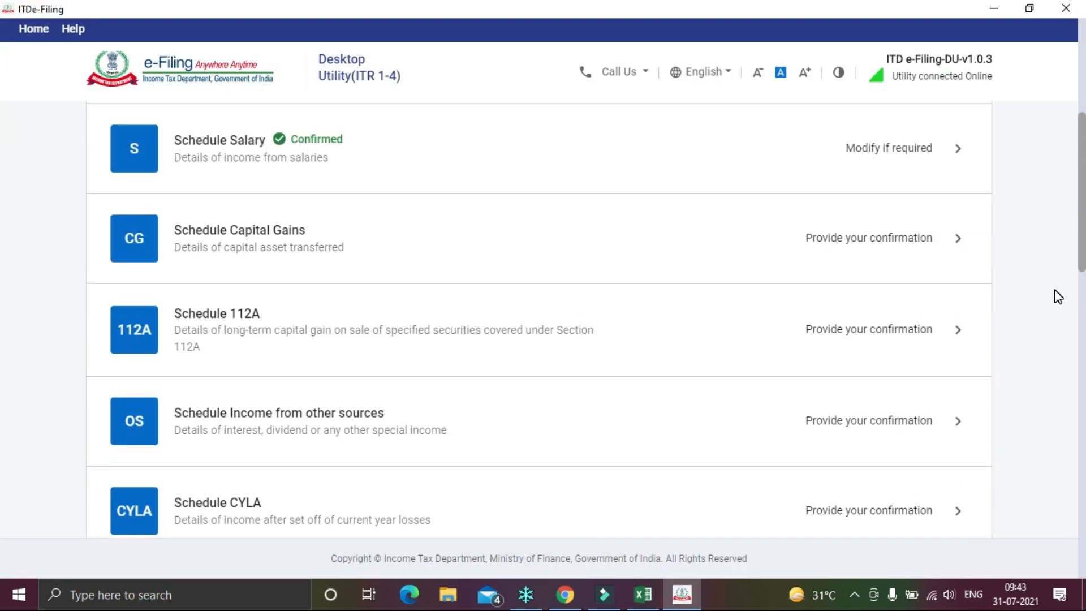
pyautogui.scroll(4, 1057, 296)
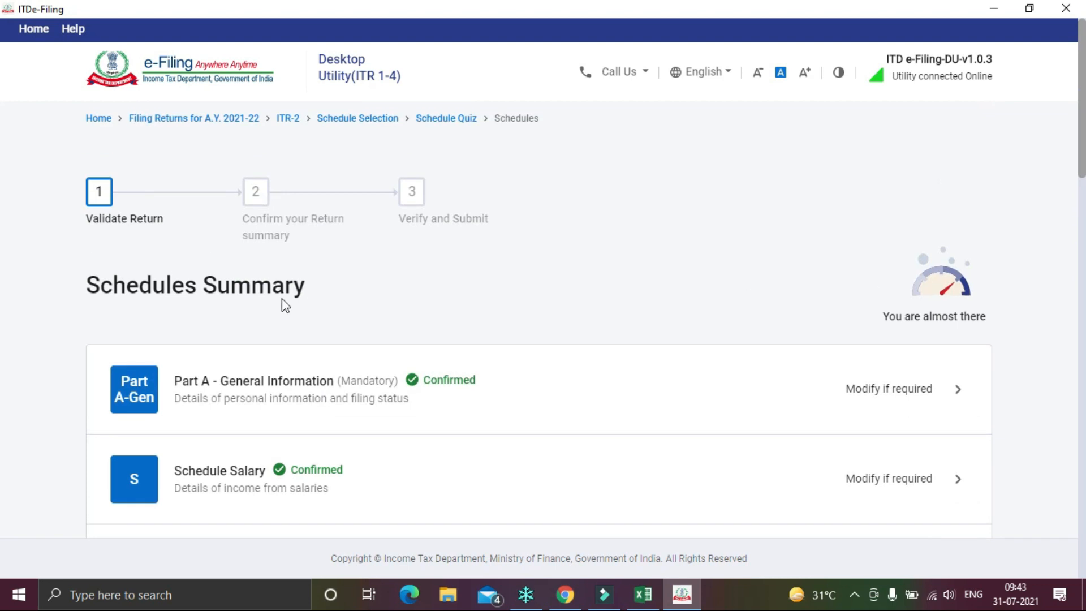
pyautogui.scroll(-3, 436, 308)
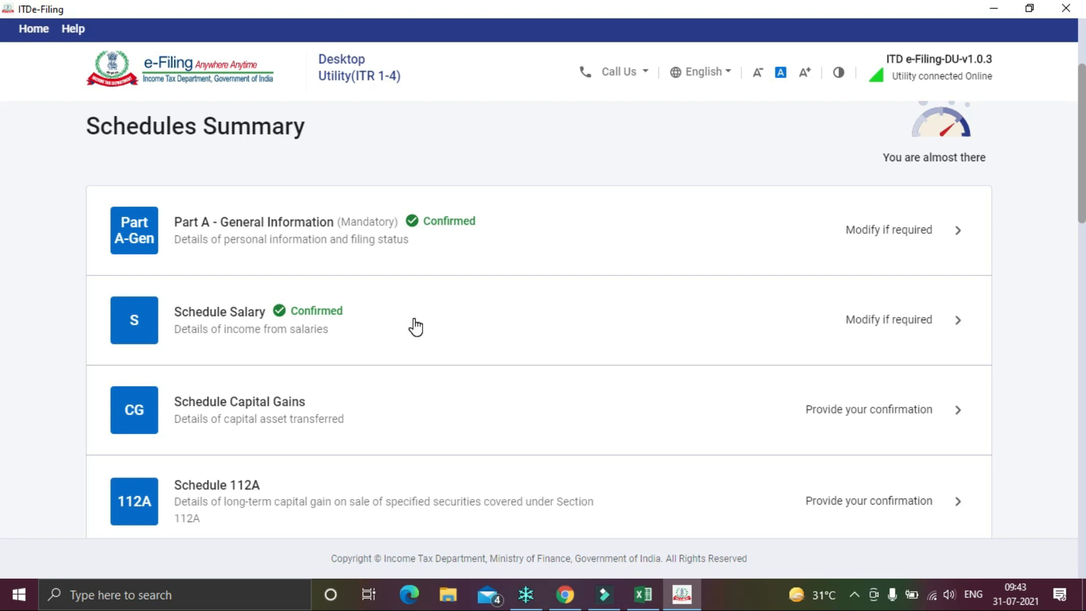
pyautogui.scroll(-3, 413, 324)
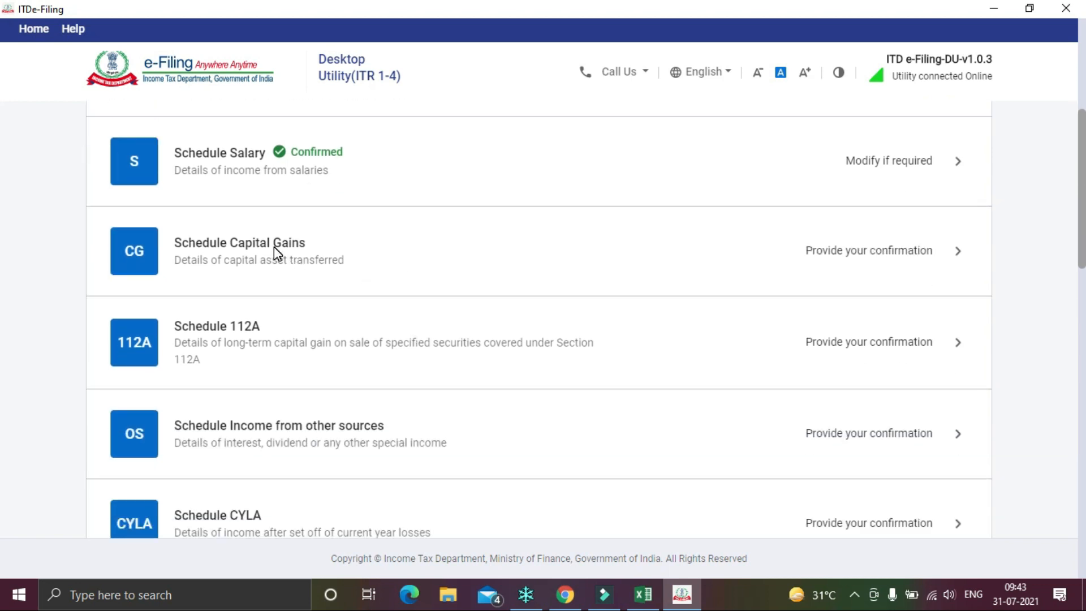
pyautogui.click(296, 246)
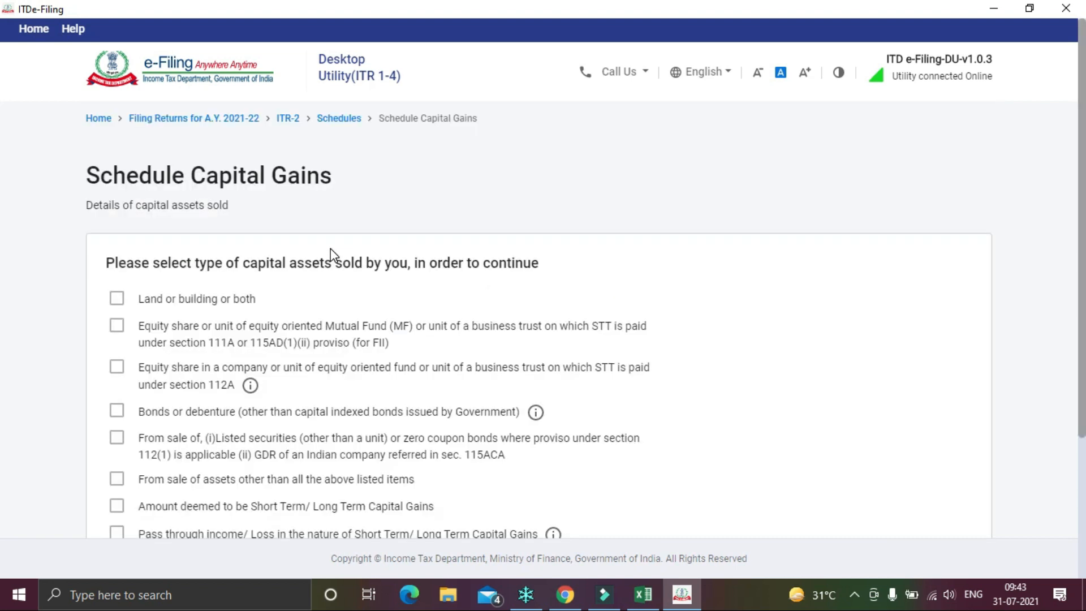
pyautogui.scroll(-1, 770, 294)
pyautogui.scroll(-1, 771, 294)
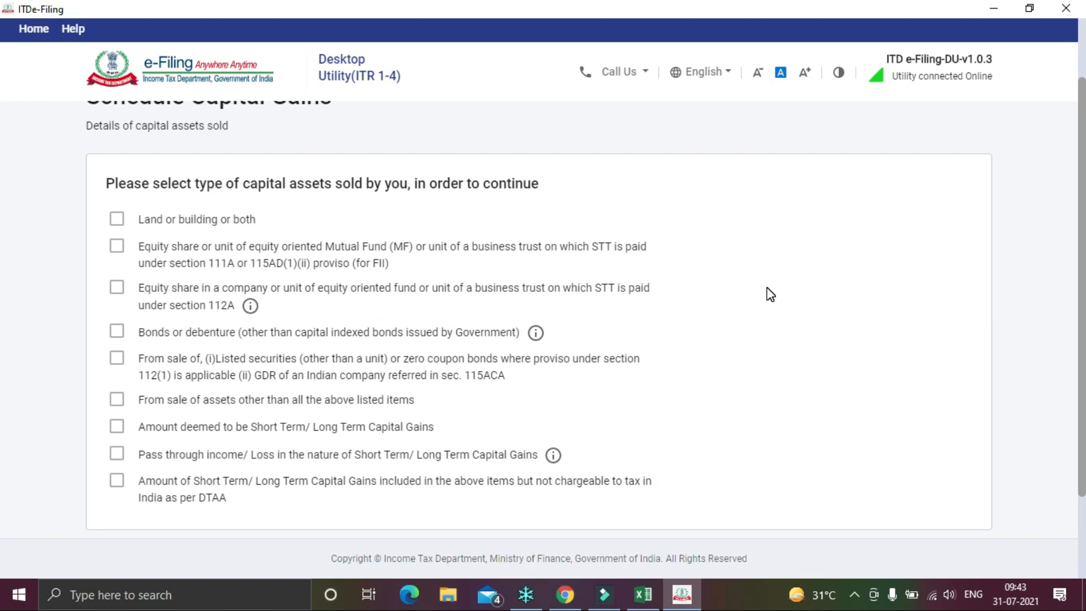
# - Switch to Excel, enlarge Sheet6 to 130% and widen column E so the Scenario 1 amounts fit
pyautogui.hotkey('alt', 'Tab')
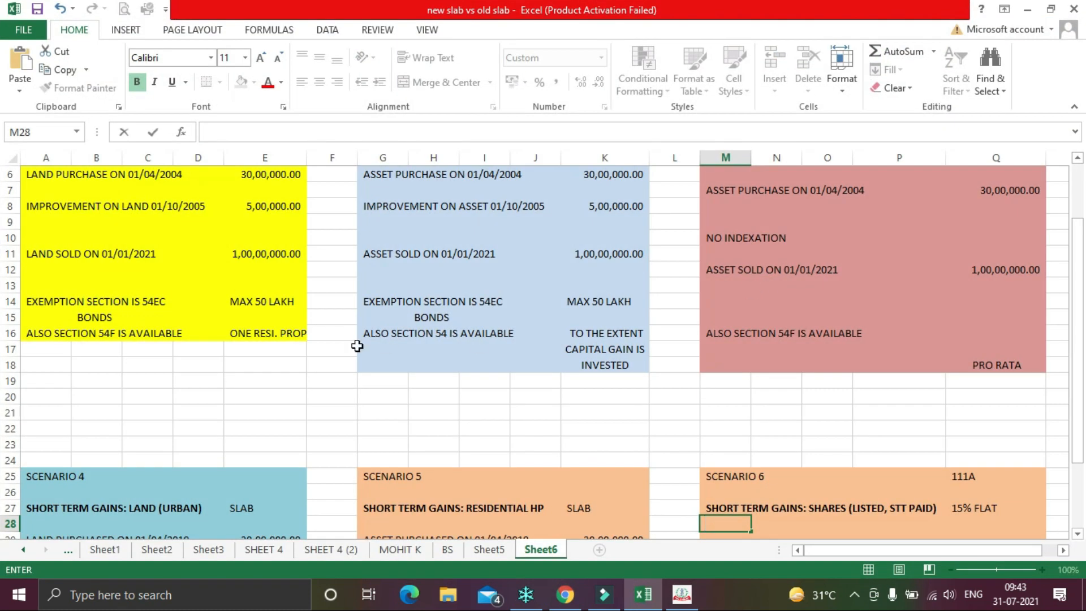
pyautogui.scroll(2, 346, 344)
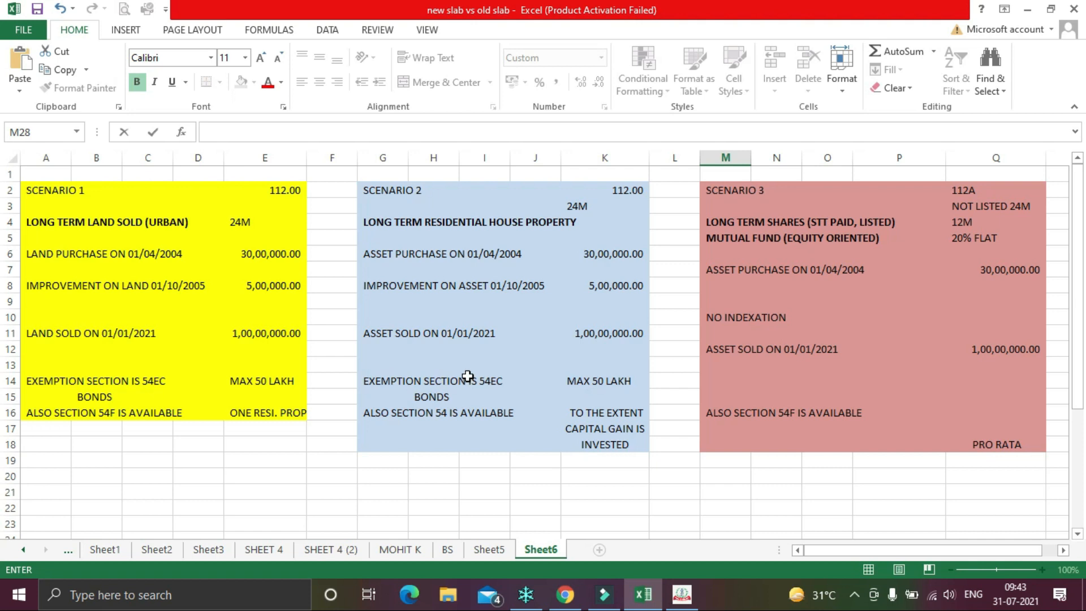
pyautogui.click(321, 360)
pyautogui.scroll(1, 321, 358)
pyautogui.scroll(1, 321, 359)
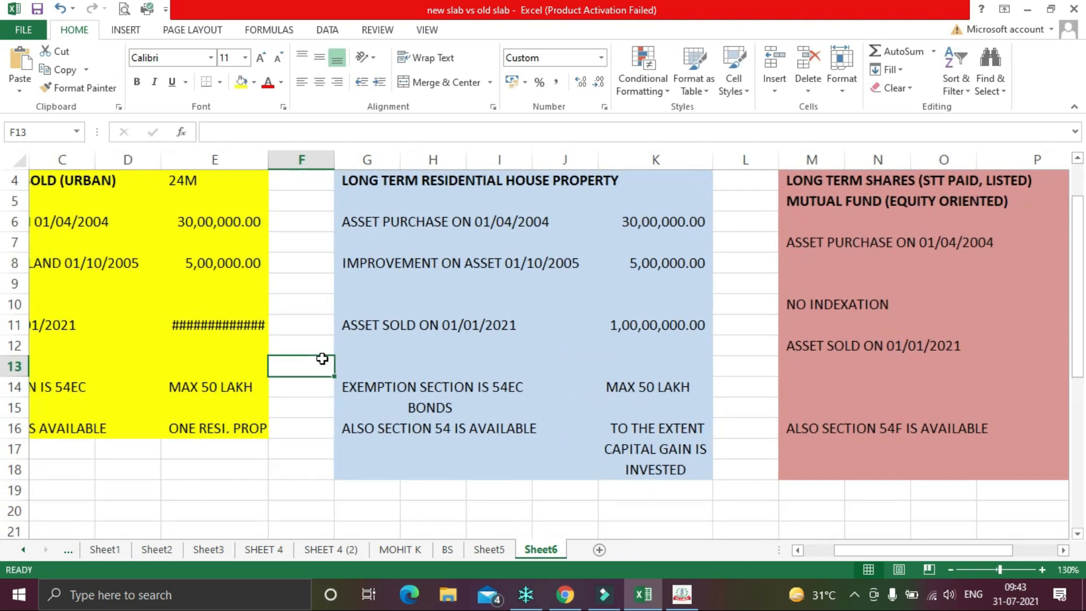
pyautogui.moveTo(907, 550); pyautogui.dragTo(853, 554)
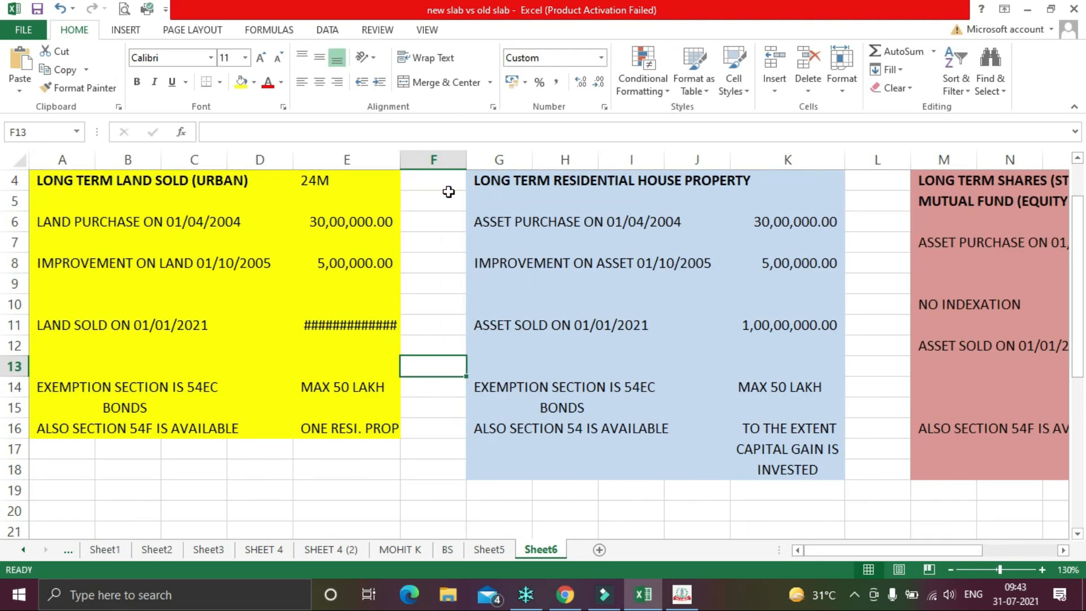
pyautogui.scroll(1, 424, 184)
pyautogui.moveTo(421, 166); pyautogui.dragTo(423, 164)
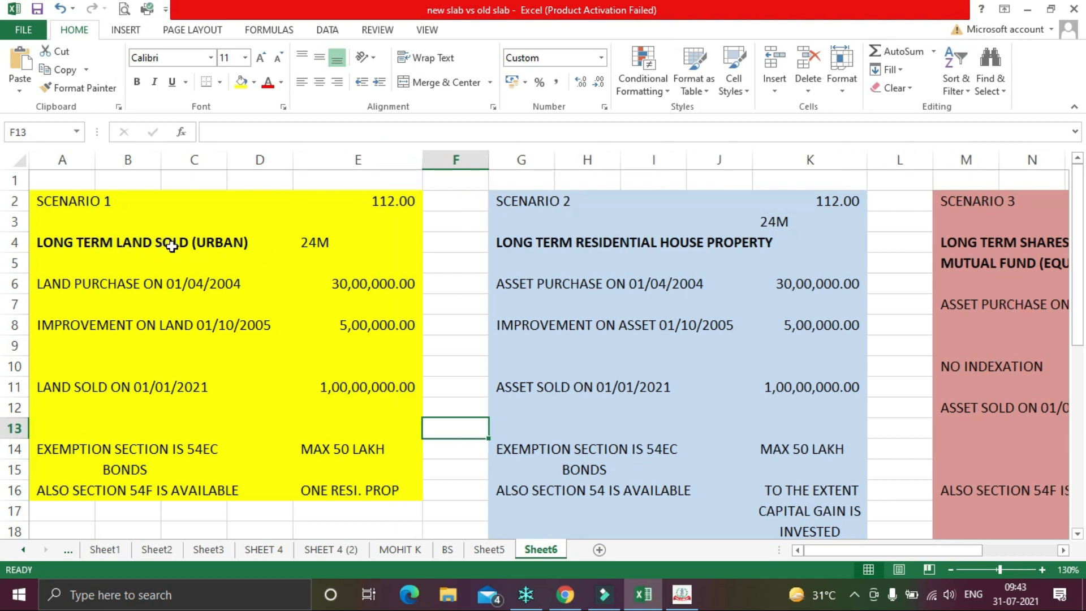
# - Switch to the ITDe-Filing utility, select "Land or building or both" as the capital asset type sold and continue
pyautogui.hotkey('alt', 'Tab')
pyautogui.hotkey('alt', 'Tab')
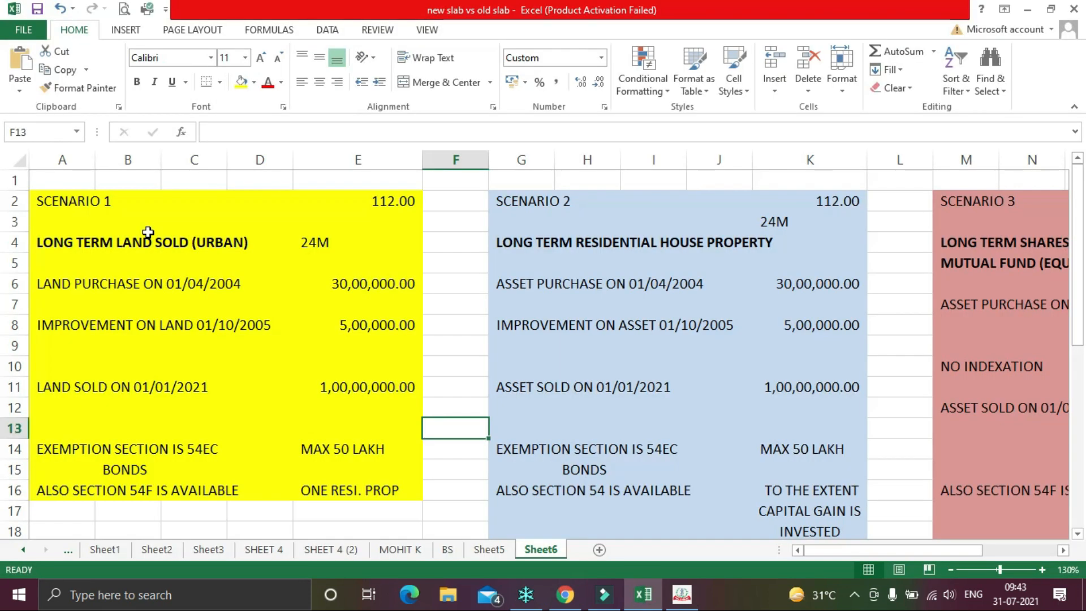
pyautogui.hotkey('alt', 'Tab')
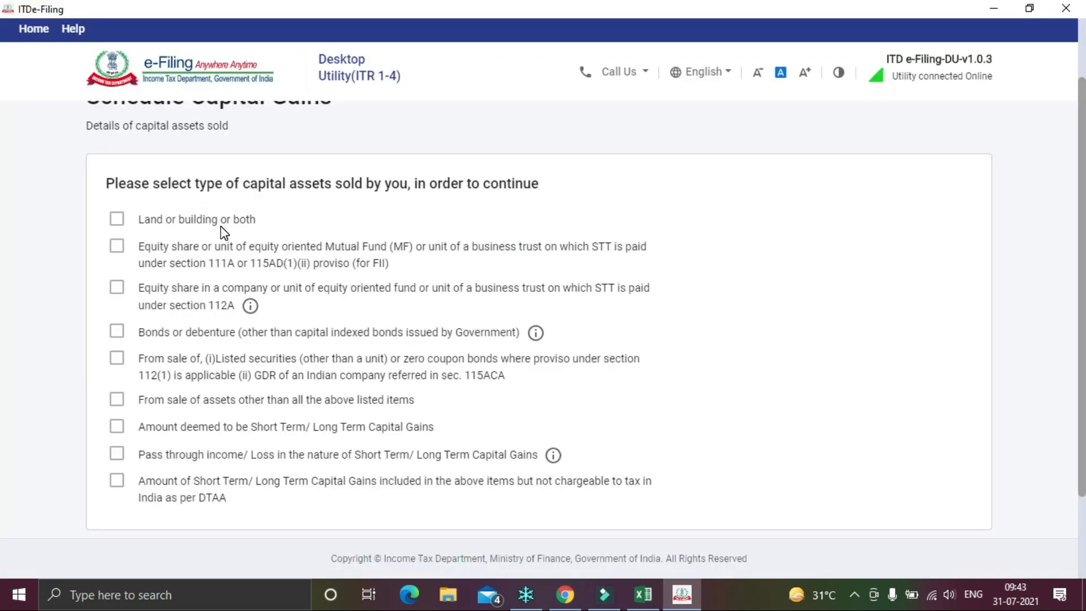
pyautogui.click(117, 219)
pyautogui.scroll(-2, 525, 289)
pyautogui.scroll(-1, 525, 288)
pyautogui.click(927, 458)
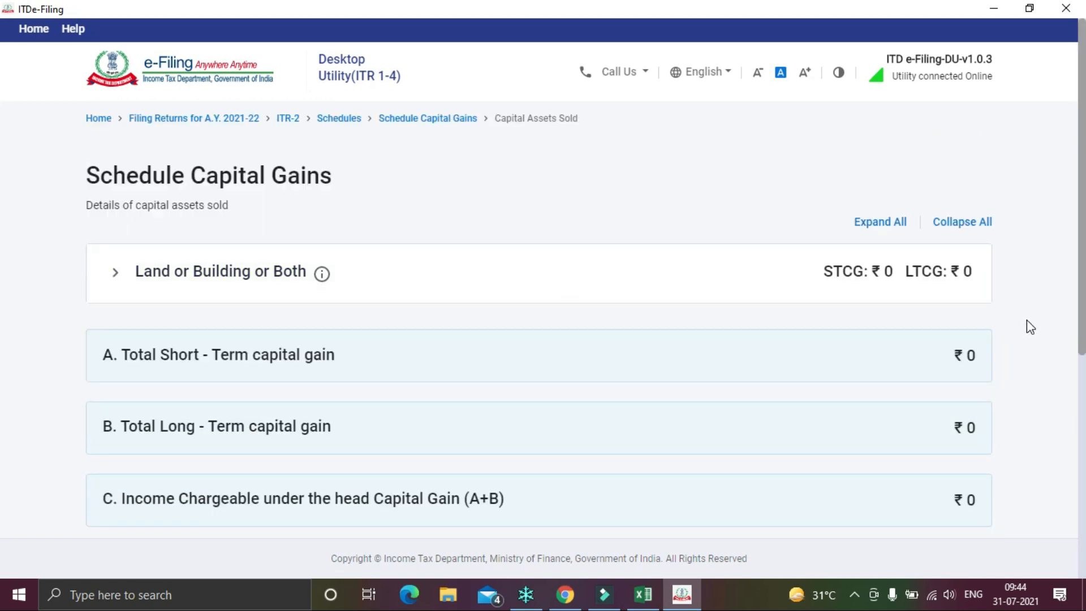
# - Expand the Land or Building or Both section and open the form for adding a new asset's details
pyautogui.scroll(-1, 1027, 325)
pyautogui.click(116, 194)
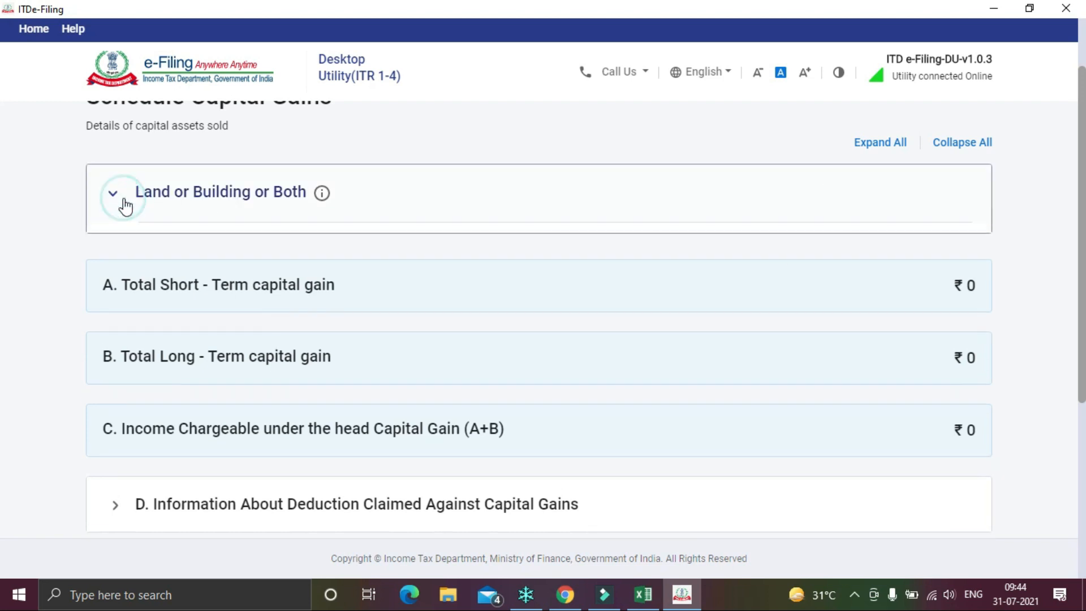
pyautogui.click(193, 261)
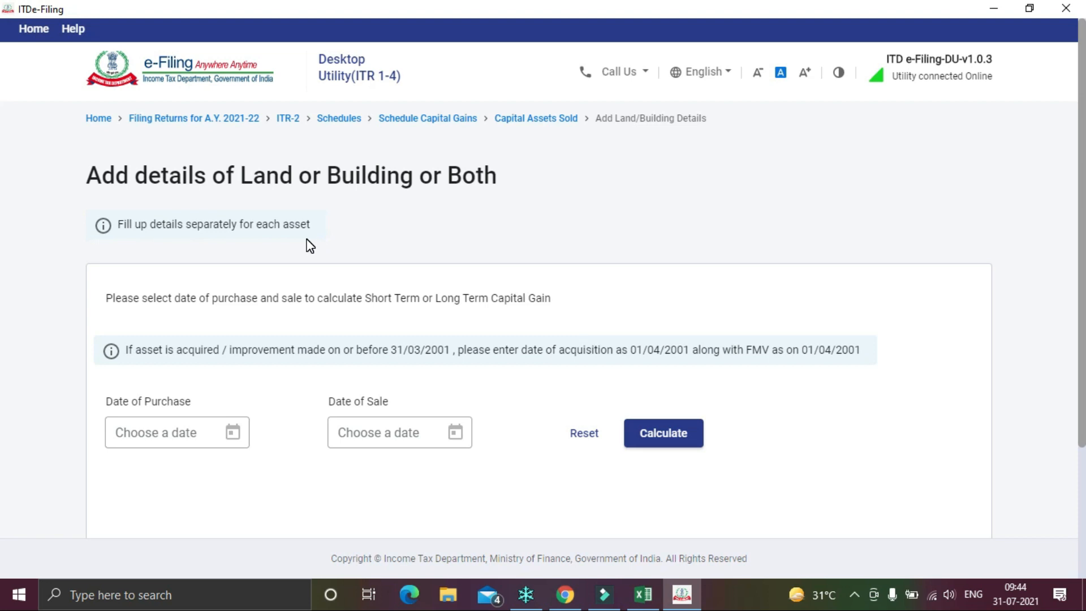
pyautogui.scroll(-3, 310, 246)
pyautogui.scroll(1, 310, 246)
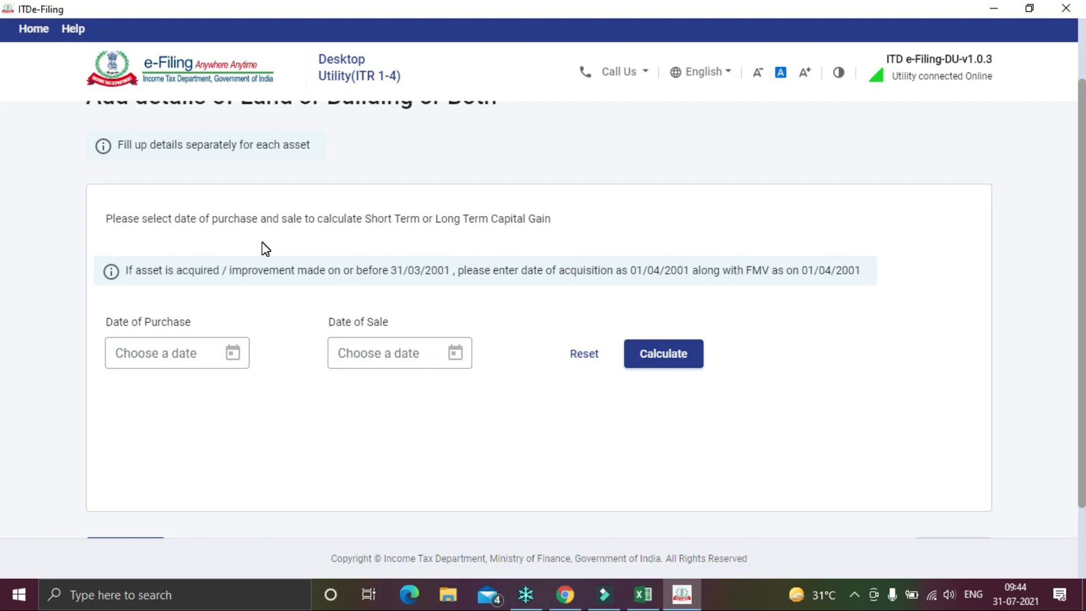
# - Check the land purchase date in Excel's Scenario 1 and set the Date of Purchase in ITDe-Filing to 01/04/2004
pyautogui.hotkey('alt', 'Tab')
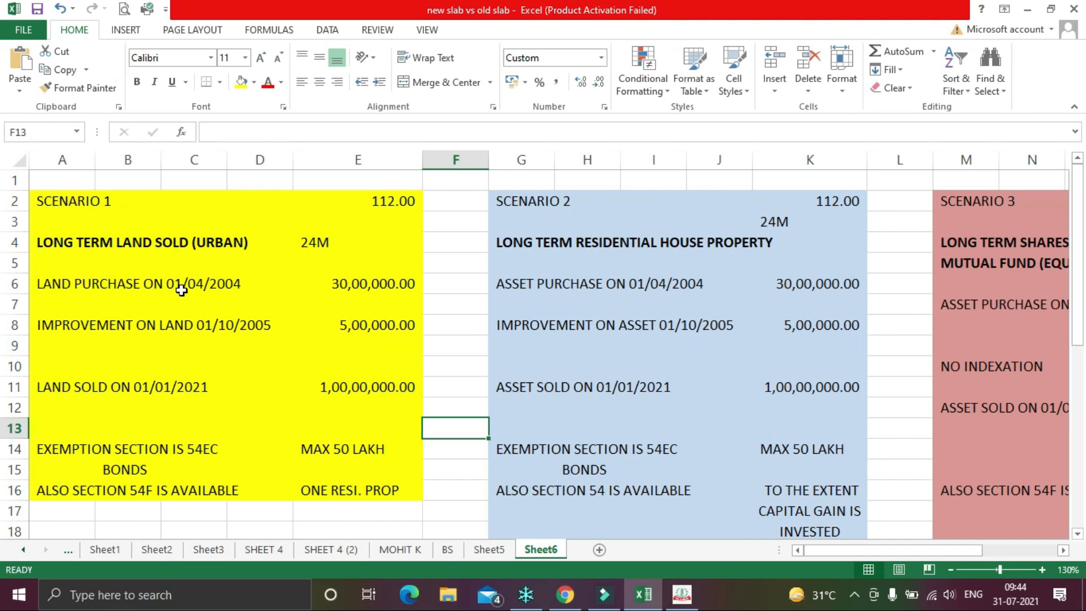
pyautogui.hotkey('alt', 'Tab')
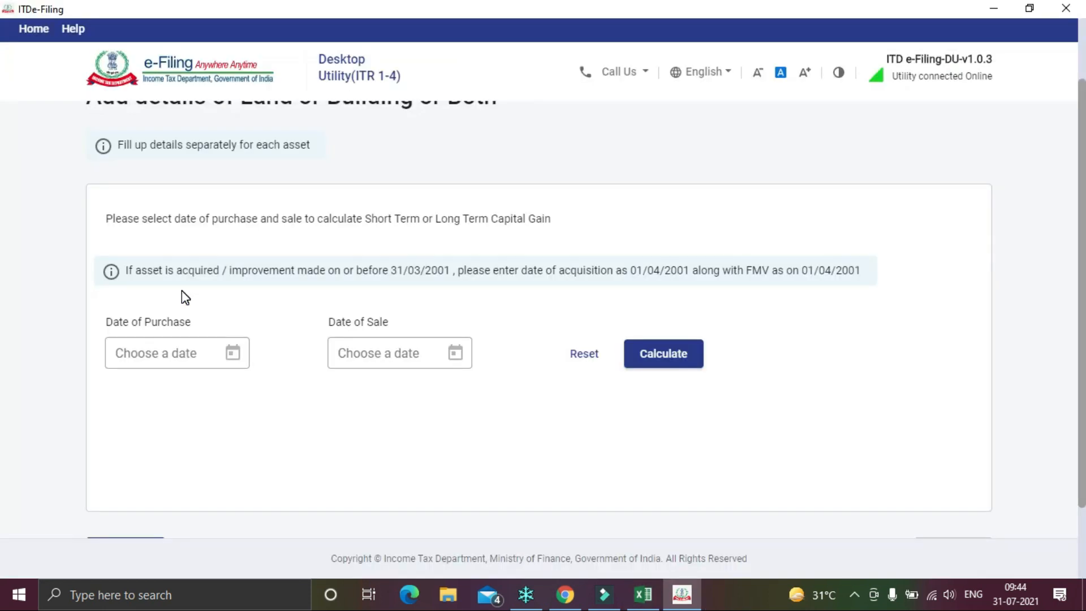
pyautogui.click(237, 354)
pyautogui.click(202, 108)
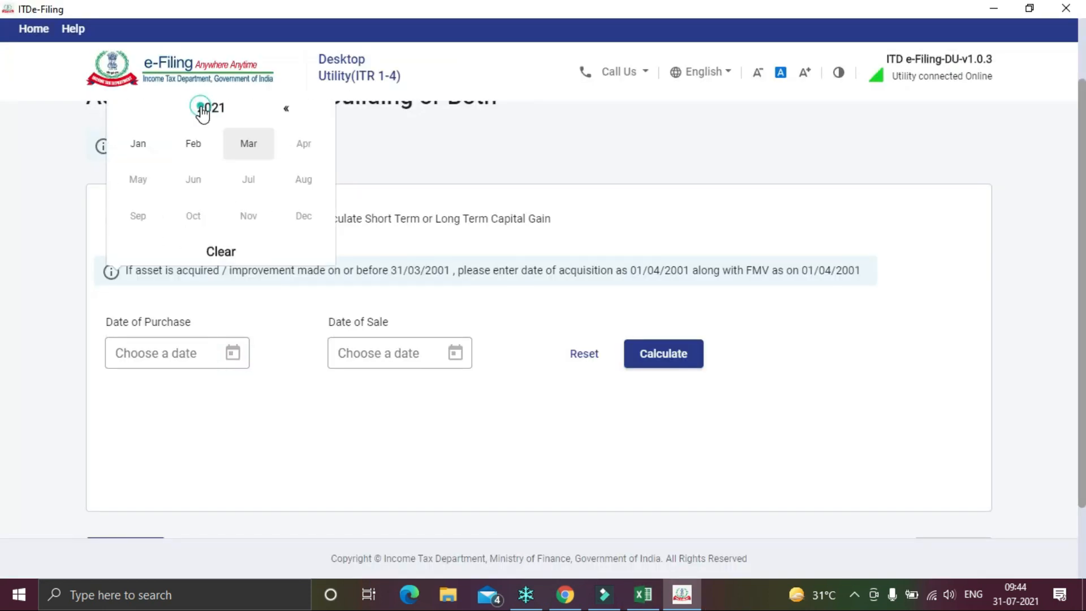
pyautogui.click(210, 107)
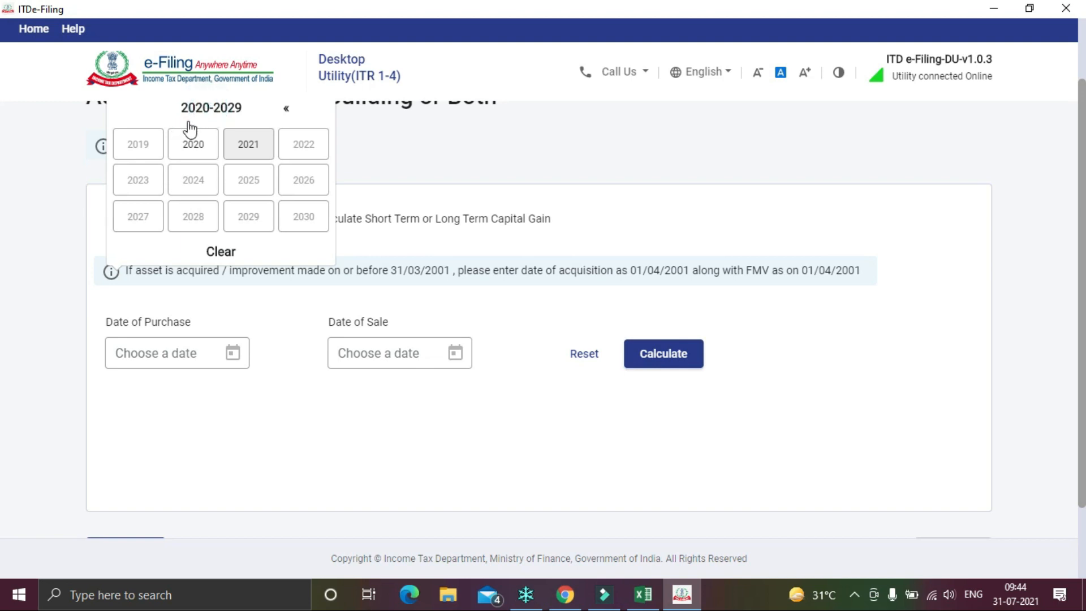
pyautogui.click(287, 109)
pyautogui.click(288, 110)
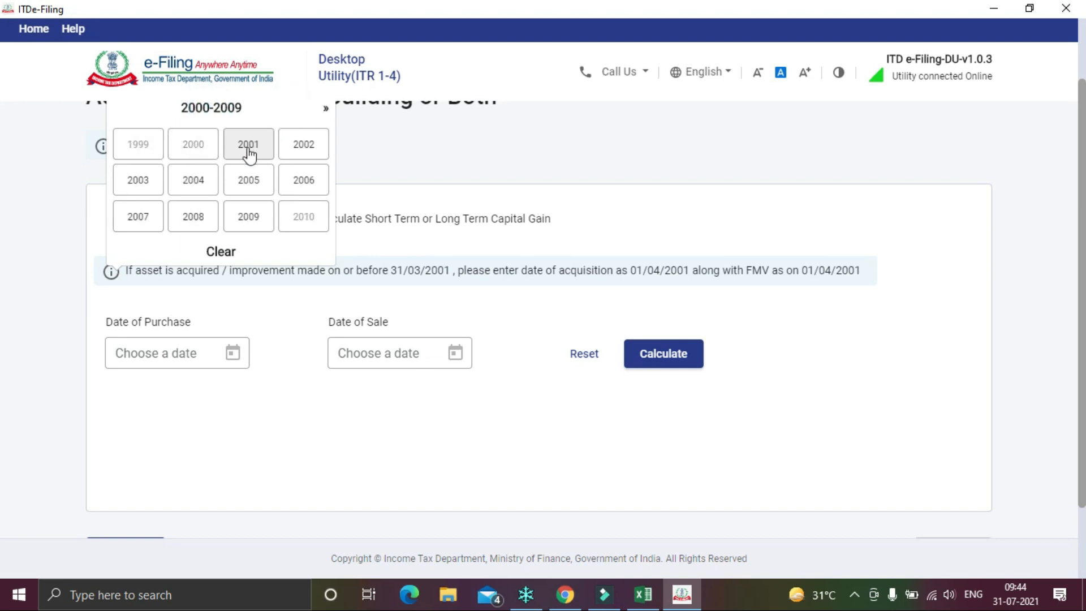
pyautogui.click(193, 179)
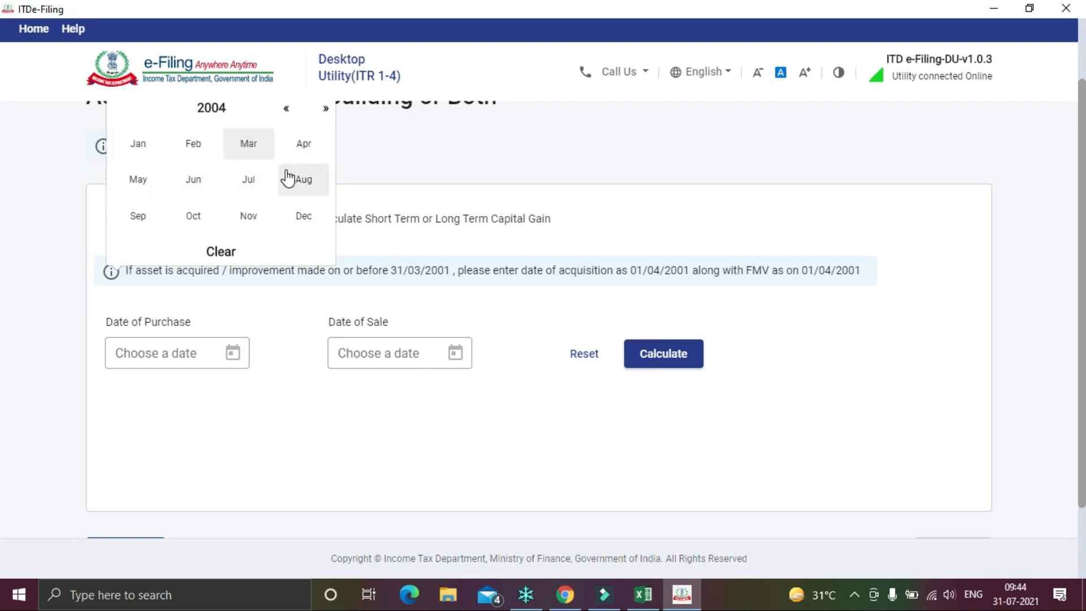
pyautogui.click(299, 146)
pyautogui.click(254, 165)
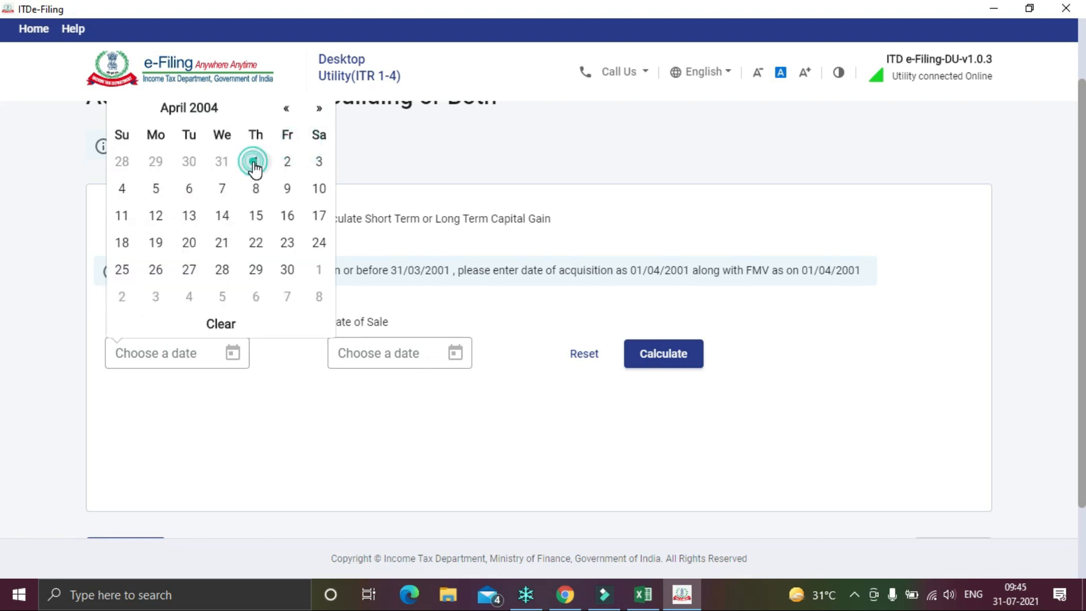
# - Check the land sale date in Excel, set the Date of Sale in ITDe-Filing to 01/01/2021 and calculate the holding period
pyautogui.scroll(-2, 458, 386)
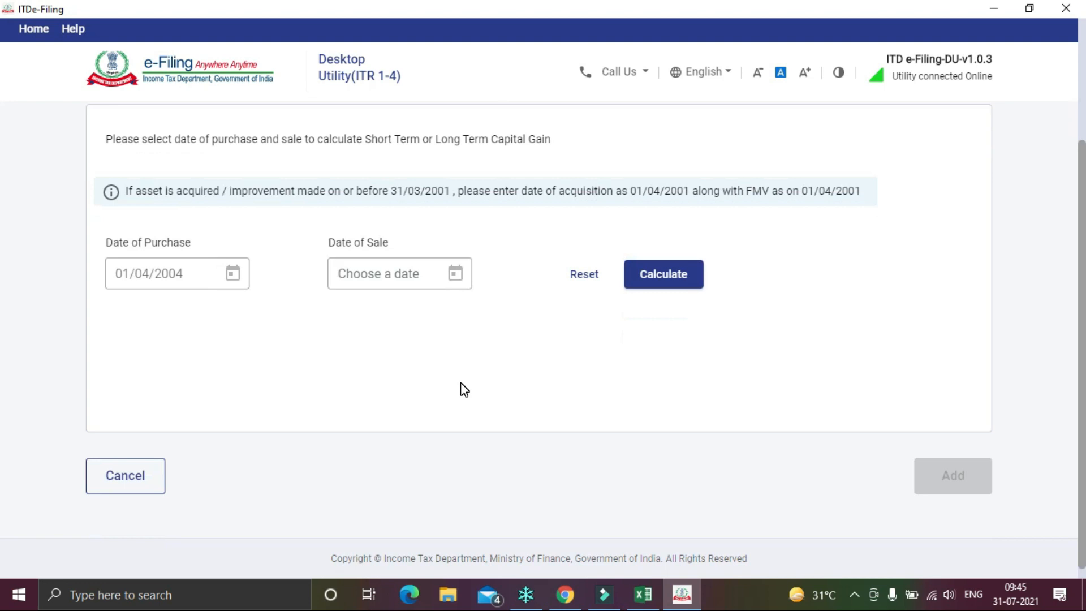
pyautogui.hotkey('alt', 'Tab')
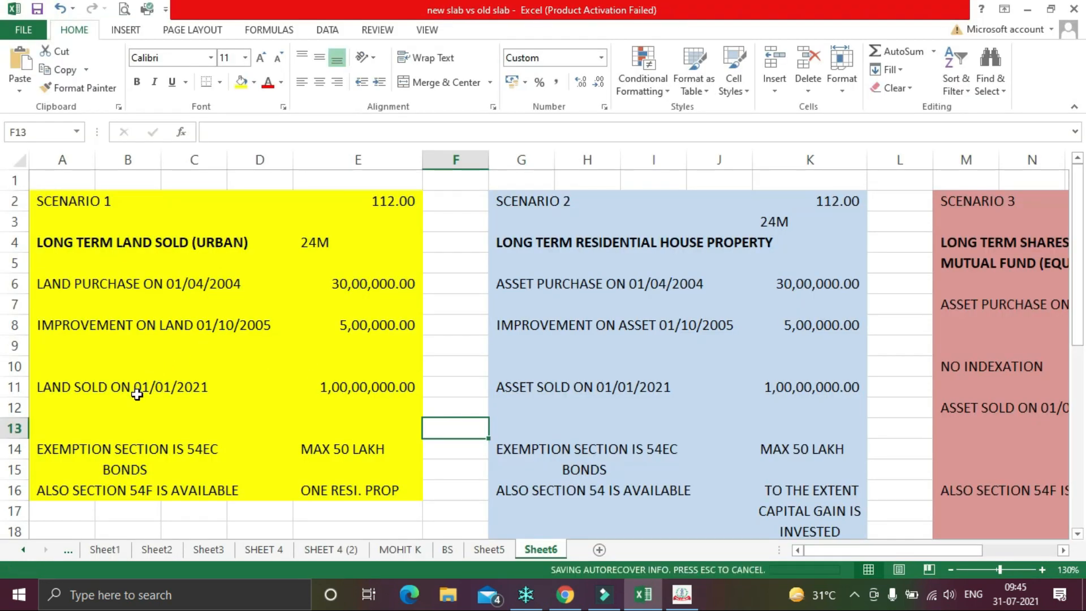
pyautogui.hotkey('alt', 'Tab')
pyautogui.click(455, 274)
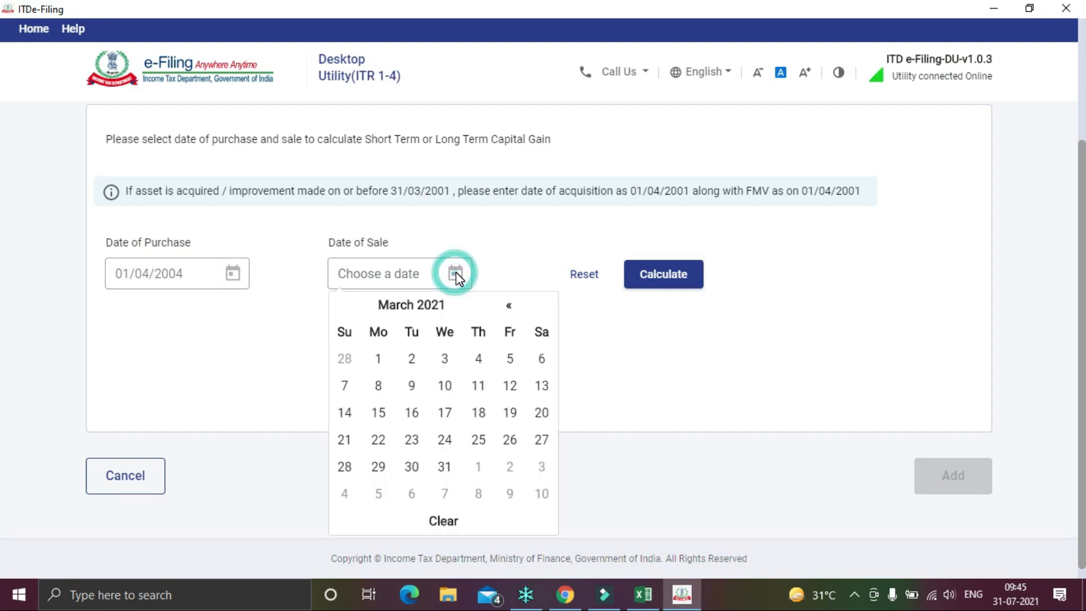
pyautogui.click(507, 305)
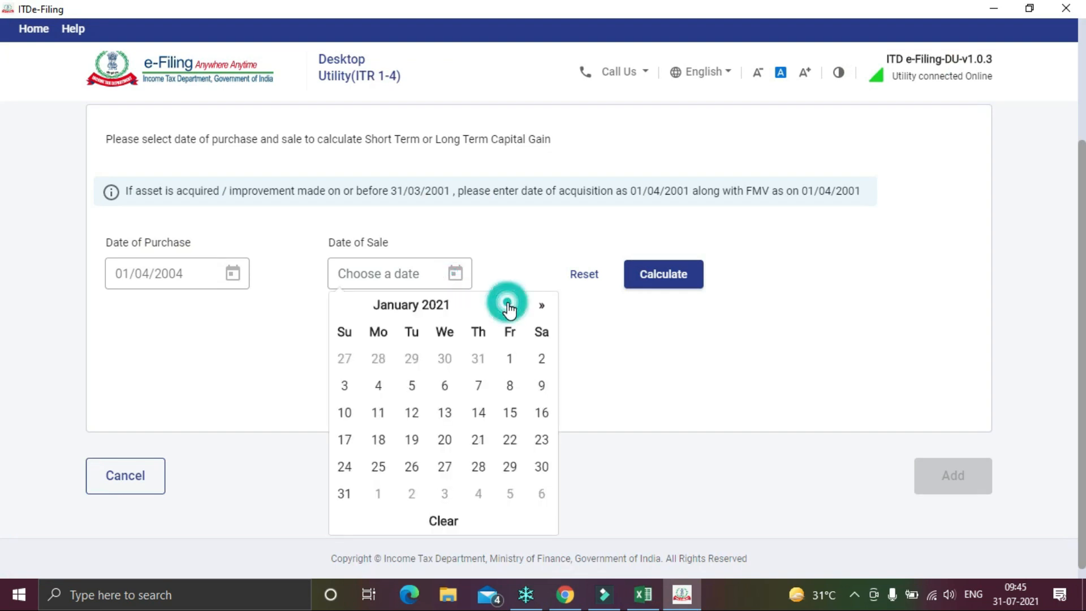
pyautogui.click(510, 359)
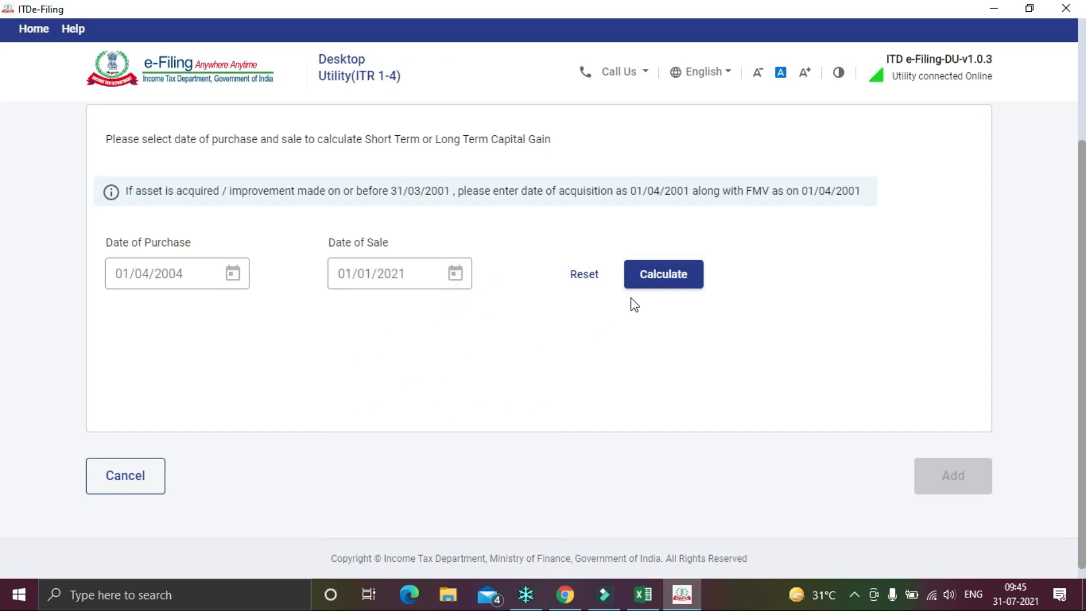
pyautogui.click(660, 282)
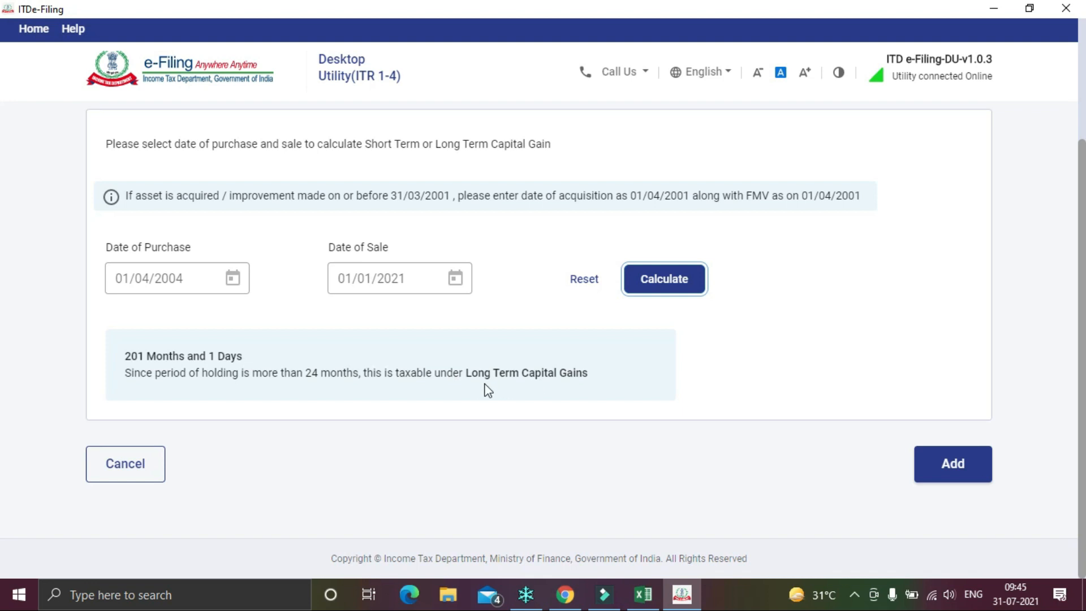
# - Add the asset and enter Scenario 1's sale amount from Excel, 1,00,00,000, as the full value of consideration received/receivable
pyautogui.click(957, 465)
pyautogui.scroll(-4, 744, 443)
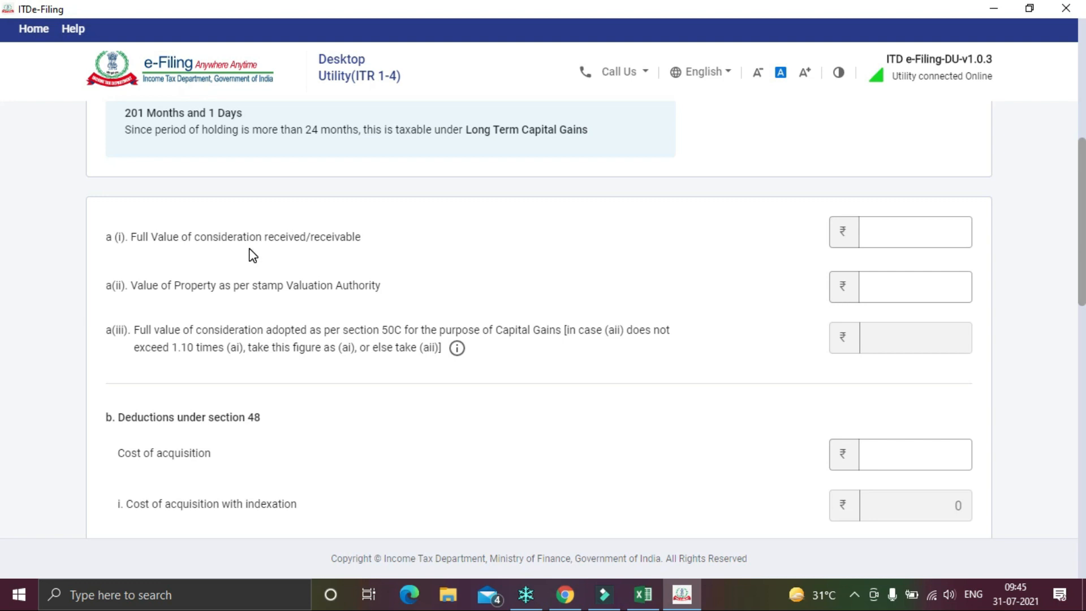
pyautogui.click(876, 236)
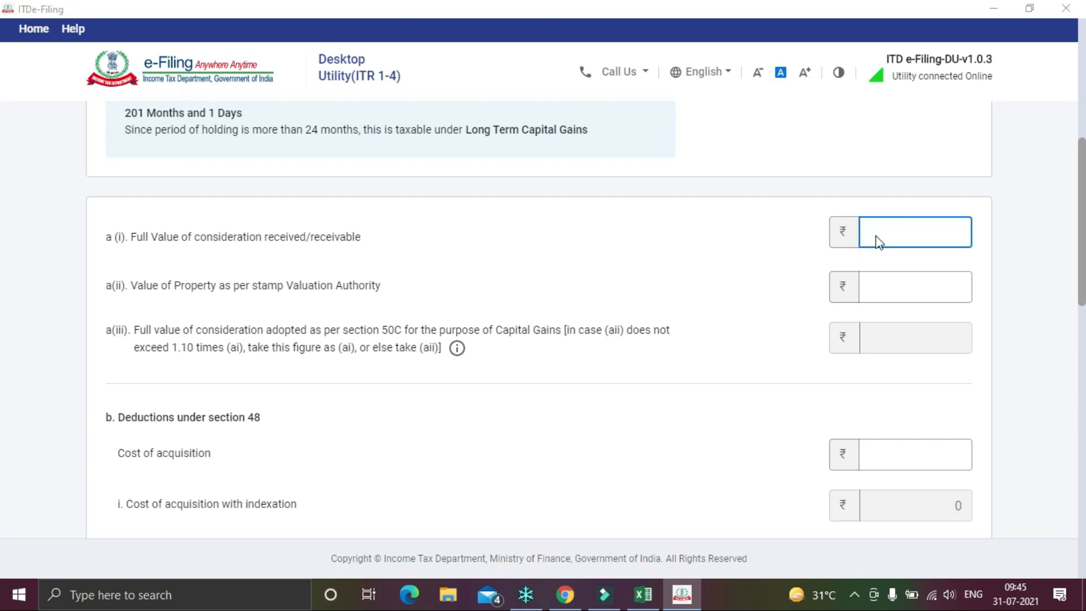
pyautogui.hotkey('alt', 'Tab')
pyautogui.click(411, 392)
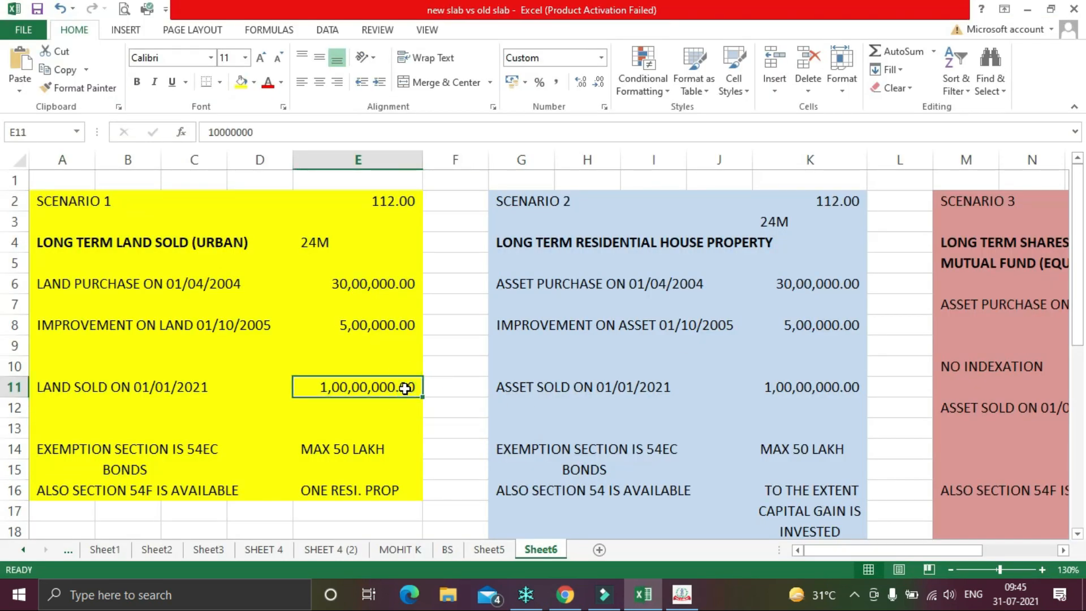
pyautogui.hotkey('ctrl', 'c')
pyautogui.hotkey('alt', 'Tab')
pyautogui.write('1')
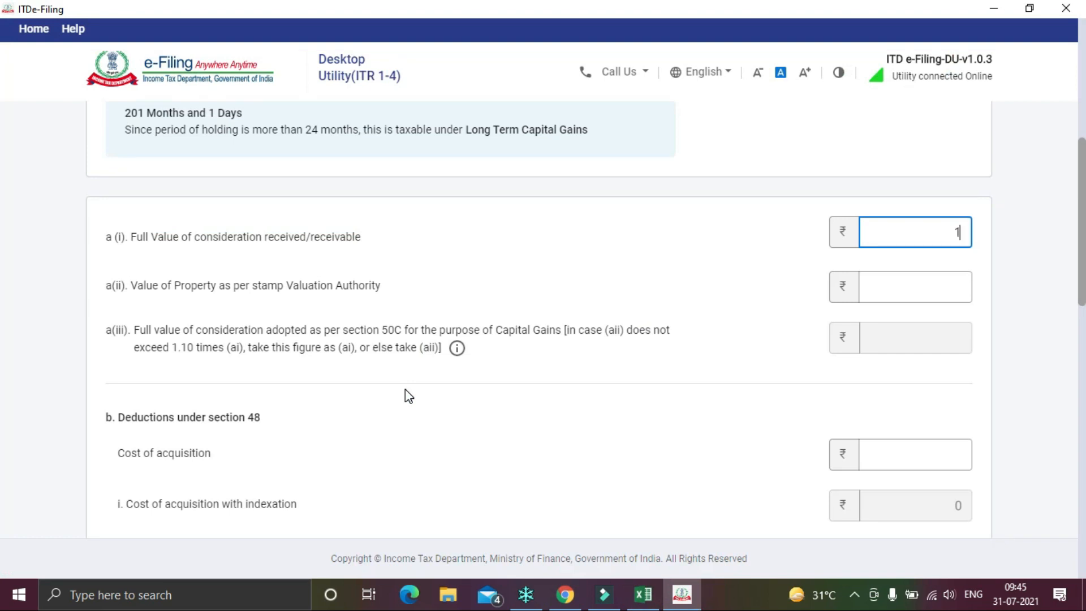
pyautogui.write('0000000')
pyautogui.click(1028, 266)
# - Enter 1,00,00,000 as the property value per the stamp valuation authority and review the section 50C consideration rule
pyautogui.scroll(-1, 1031, 272)
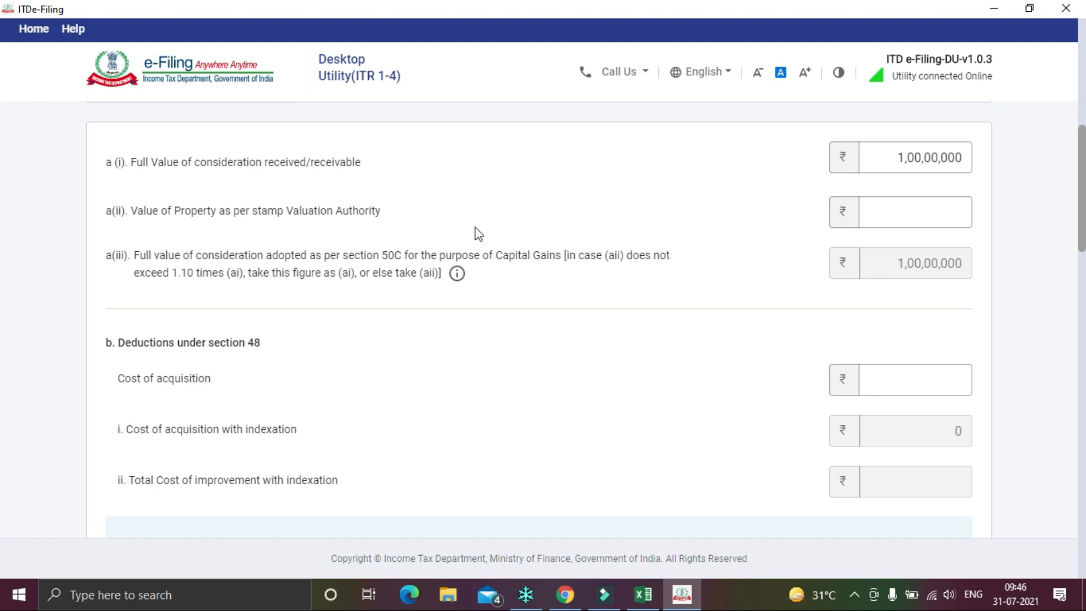
pyautogui.click(904, 217)
pyautogui.write('1')
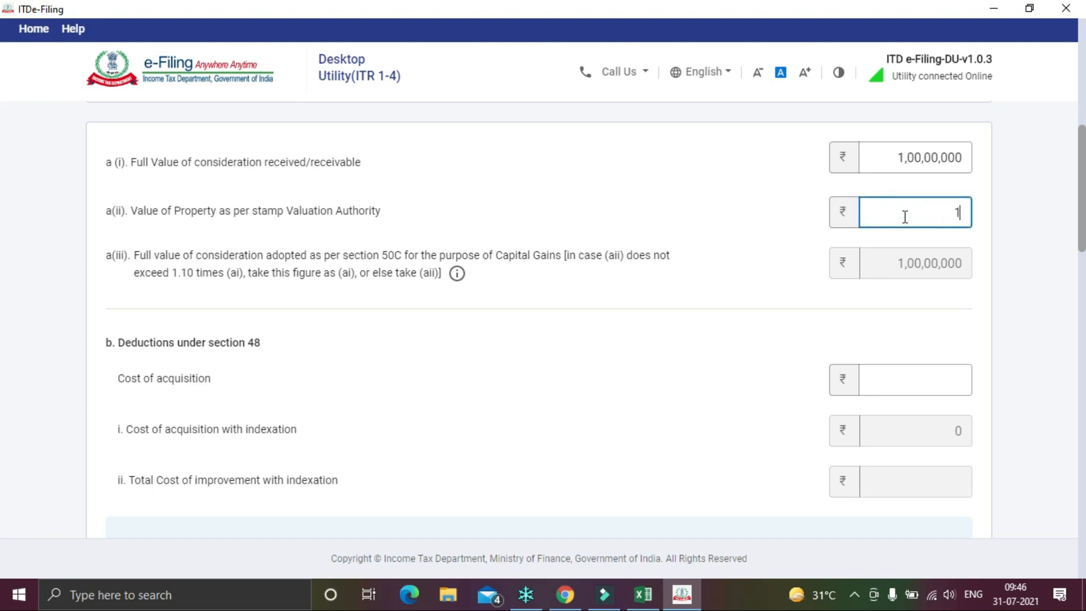
pyautogui.write(',00,00,00')
pyautogui.write('0')
pyautogui.click(1009, 227)
pyautogui.scroll(-2, 1009, 227)
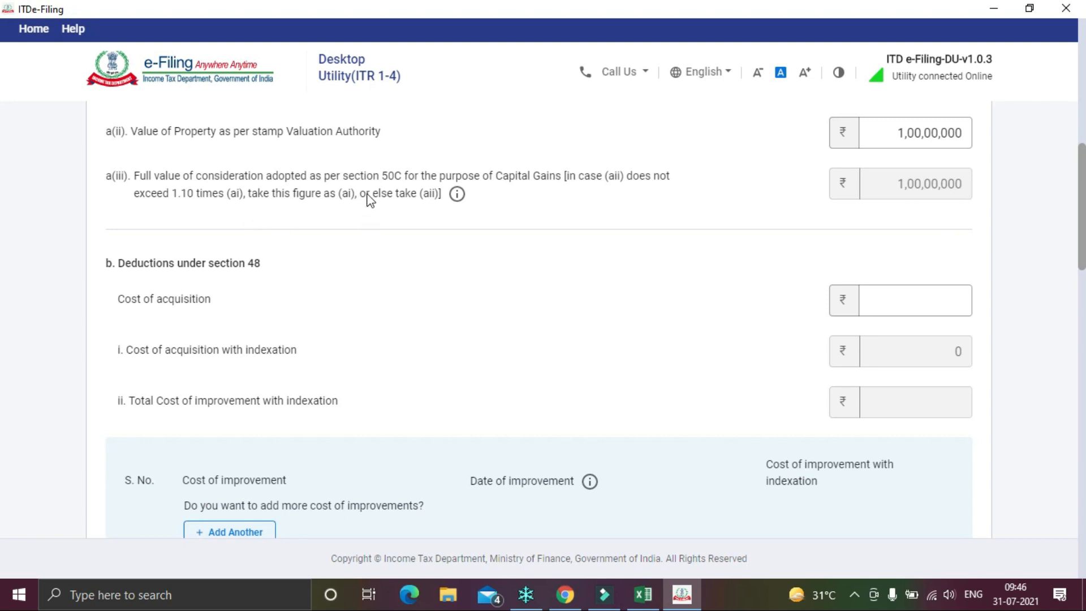
pyautogui.doubleClick(387, 176)
pyautogui.click(419, 190)
# - Look up the land purchase amount in Excel and enter 30,00,000 as the cost of acquisition under the section 48 deductions
pyautogui.scroll(-1, 819, 225)
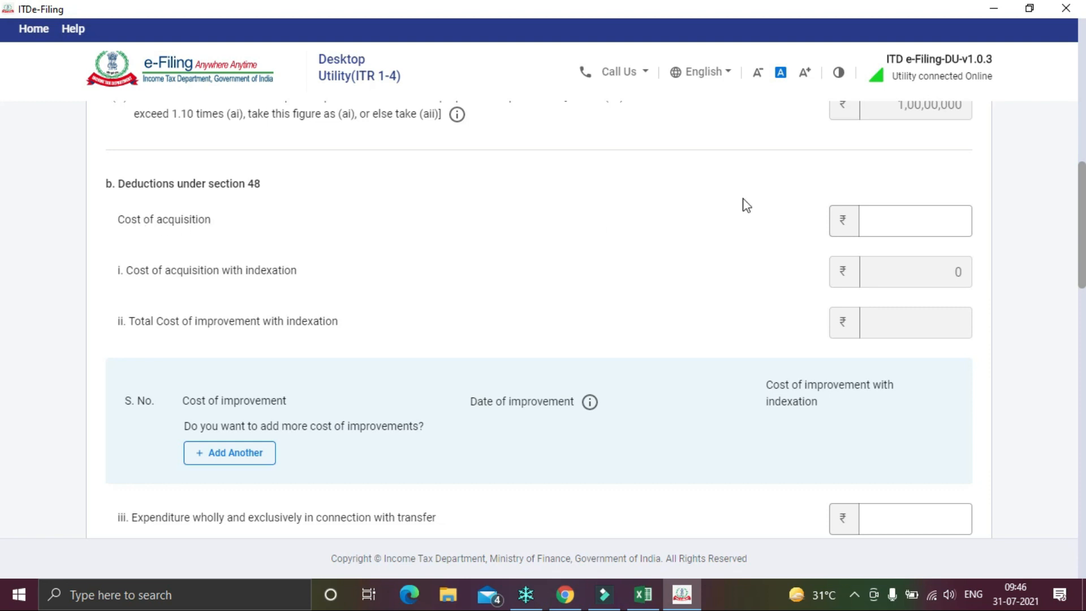
pyautogui.click(894, 220)
pyautogui.hotkey('alt', 'Tab')
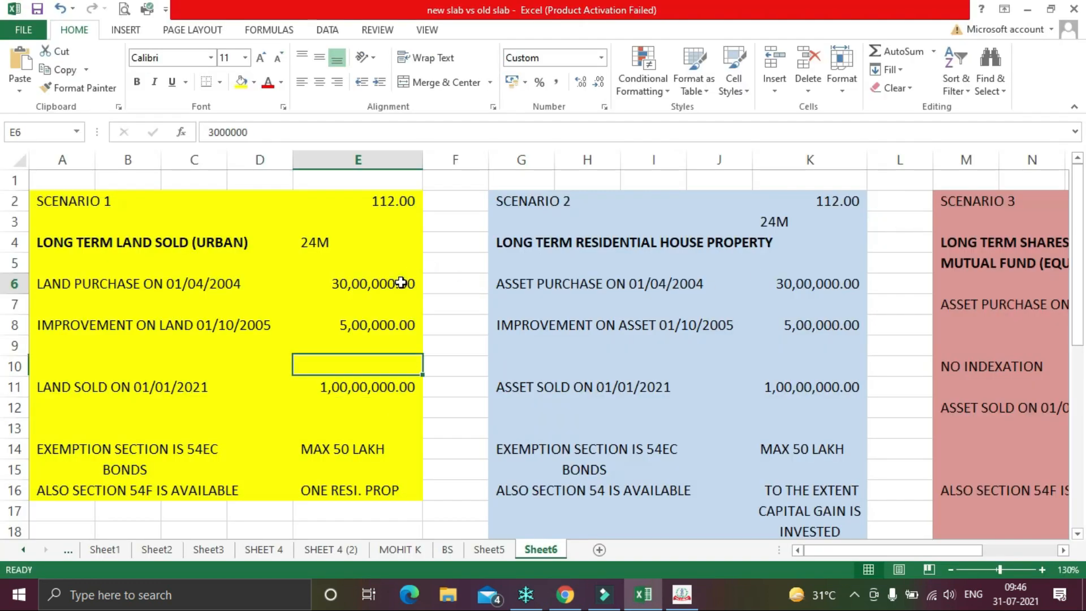
pyautogui.hotkey('alt', 'Tab')
pyautogui.write('3000000')
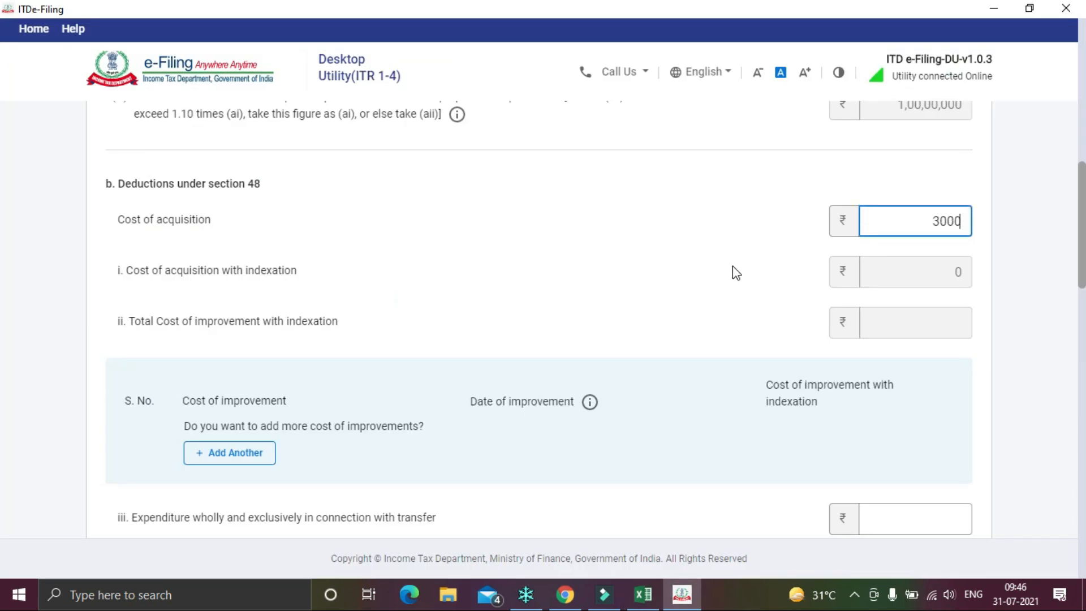
pyautogui.click(733, 268)
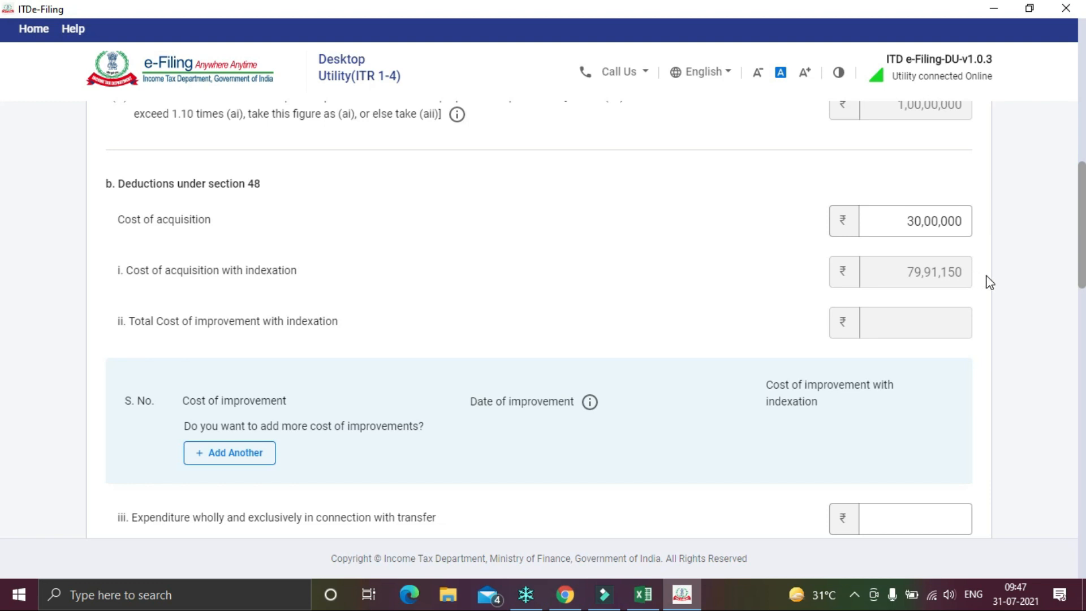
# - Add a cost of improvement row and enter Scenario 1's land improvement amount from Excel, 5,00,000
pyautogui.scroll(-5, 989, 281)
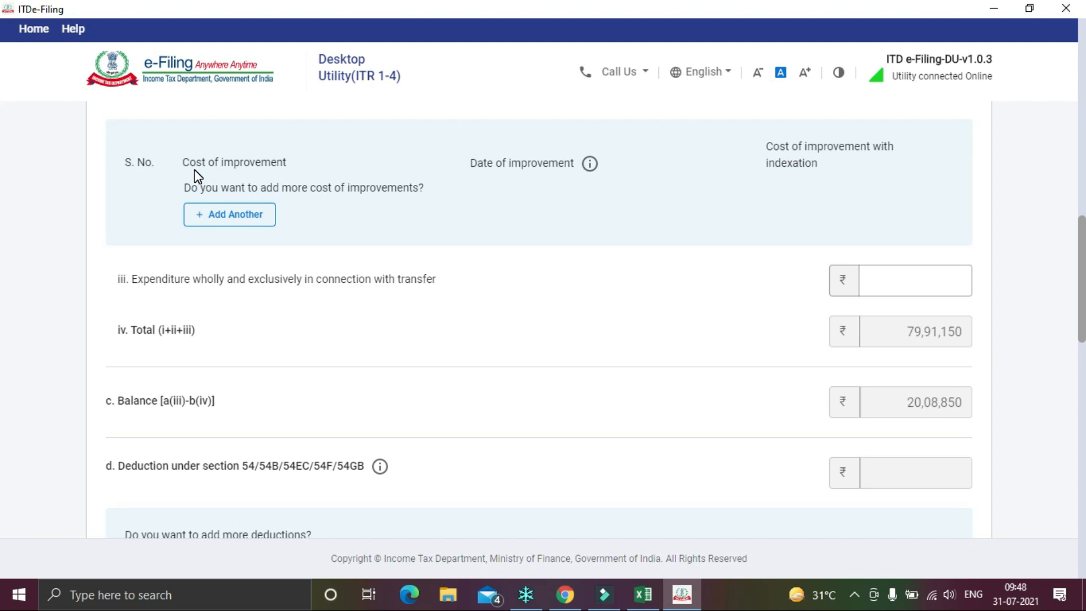
pyautogui.click(242, 221)
pyautogui.click(247, 190)
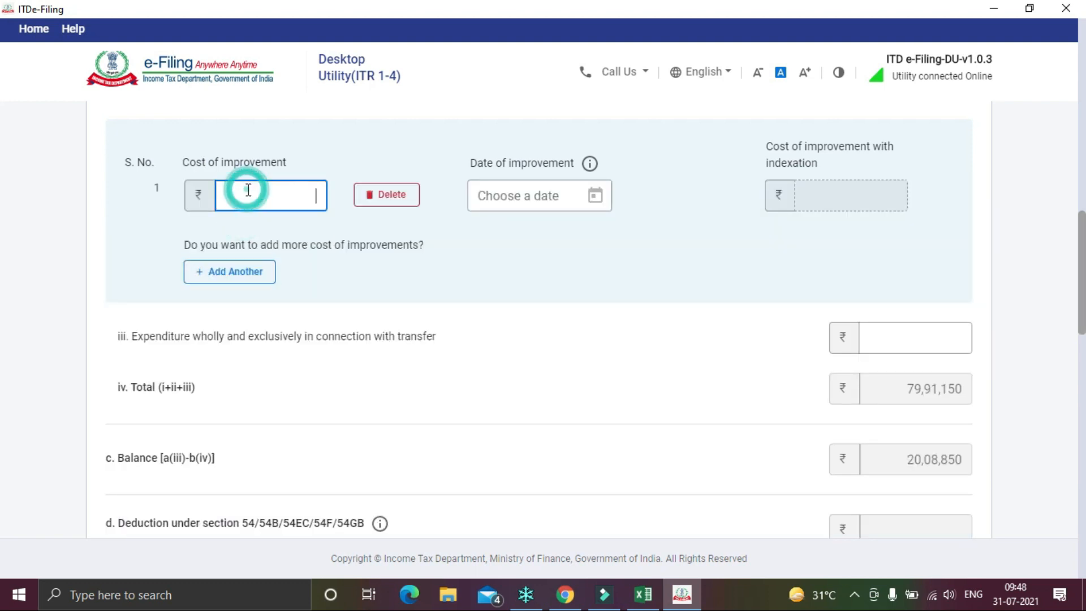
pyautogui.hotkey('alt', 'Tab')
pyautogui.click(373, 322)
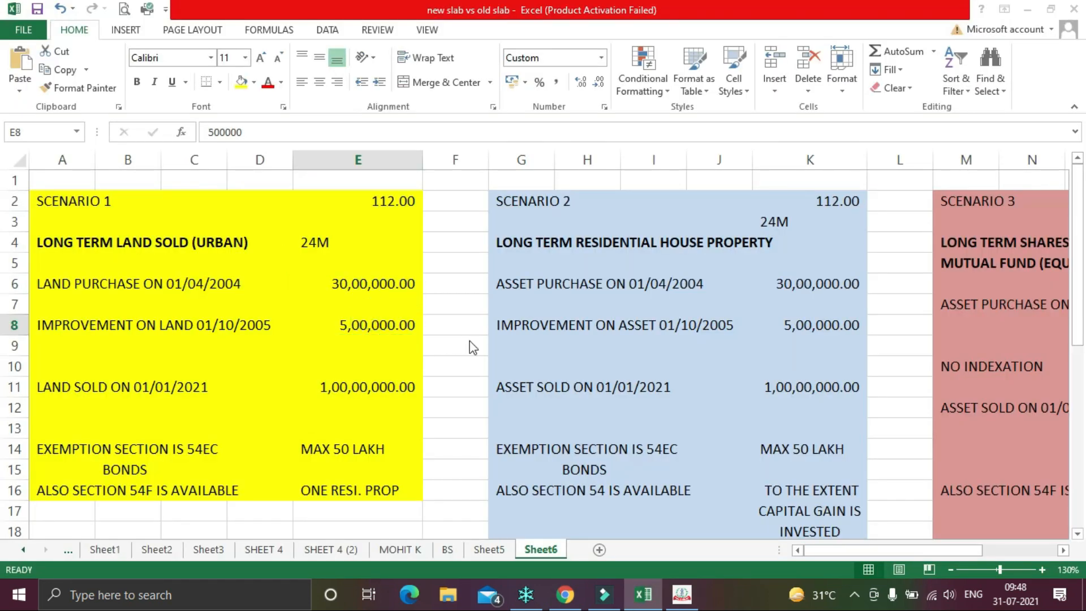
pyautogui.hotkey('alt', 'Tab')
pyautogui.write('5,00,00')
pyautogui.write('00000')
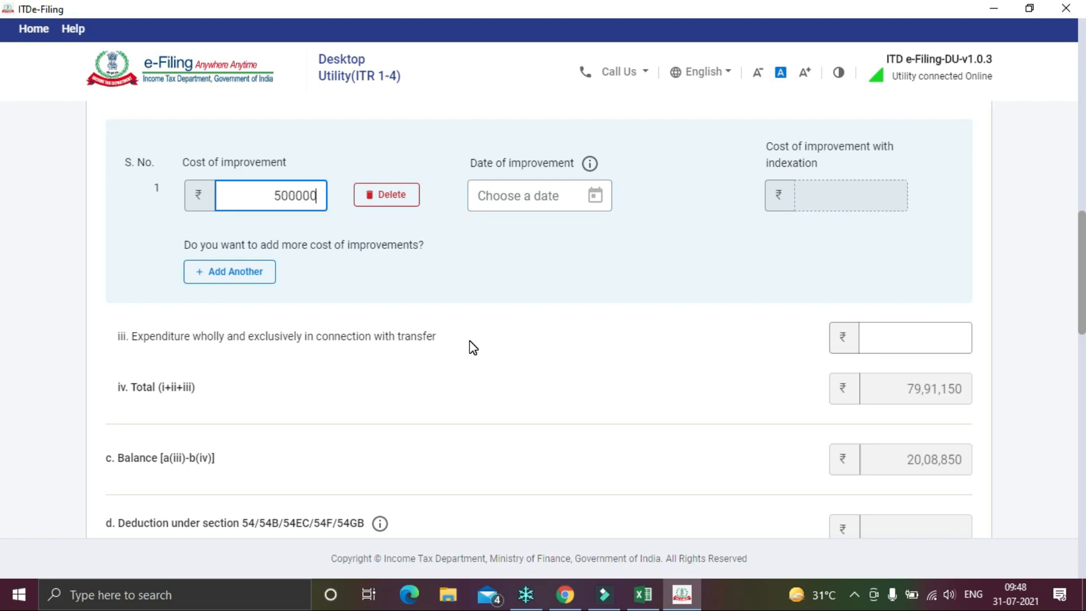
pyautogui.click(511, 294)
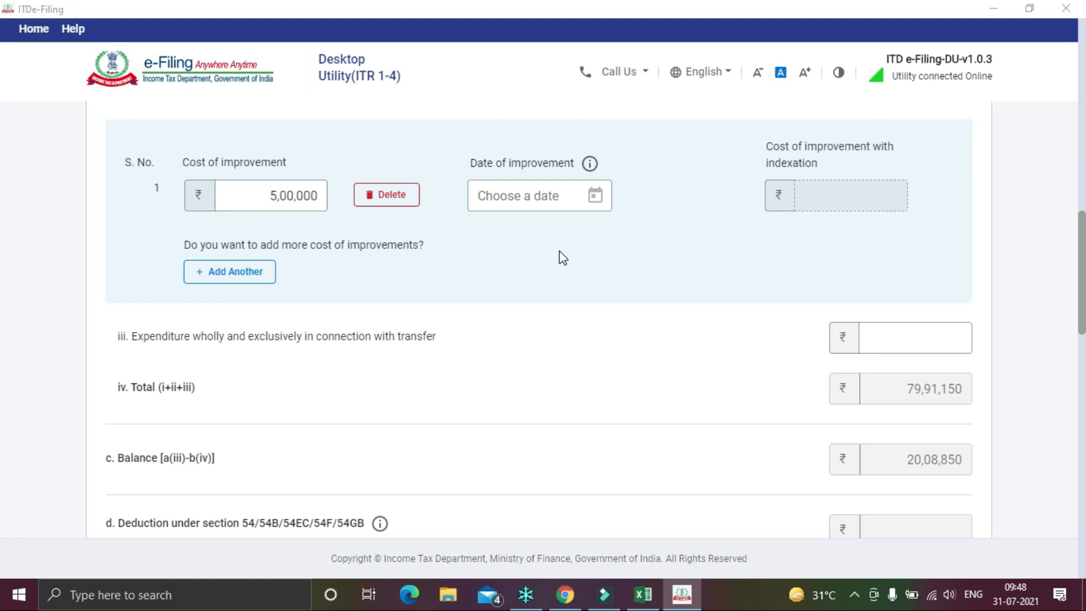
# - Look up Scenario 1's land improvement date in Excel and set the date of improvement to 01-Oct-2005
pyautogui.hotkey('alt', 'Tab')
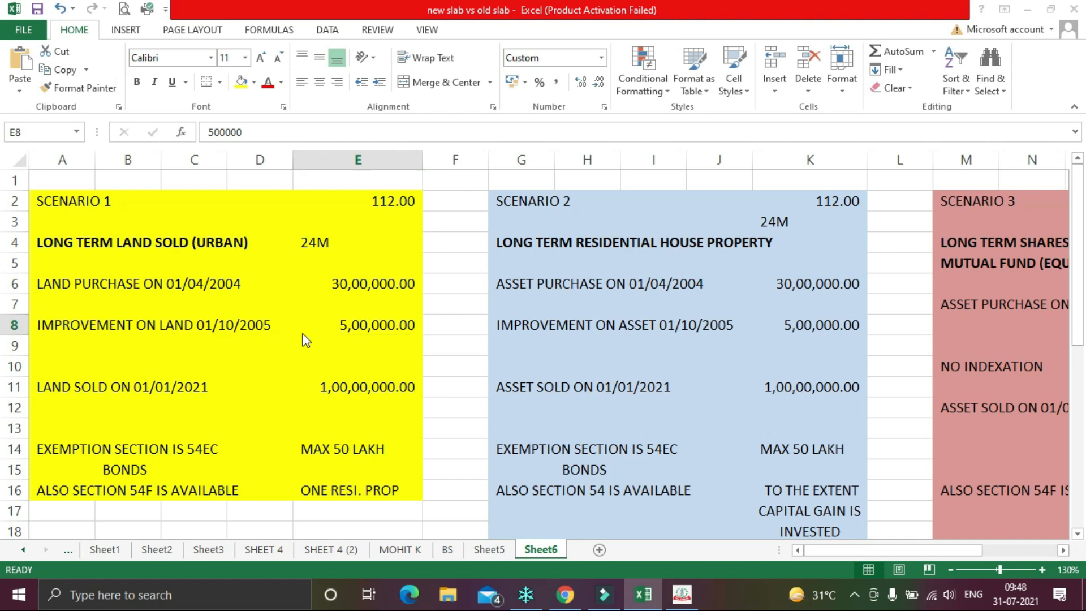
pyautogui.hotkey('alt', 'Tab')
pyautogui.click(514, 190)
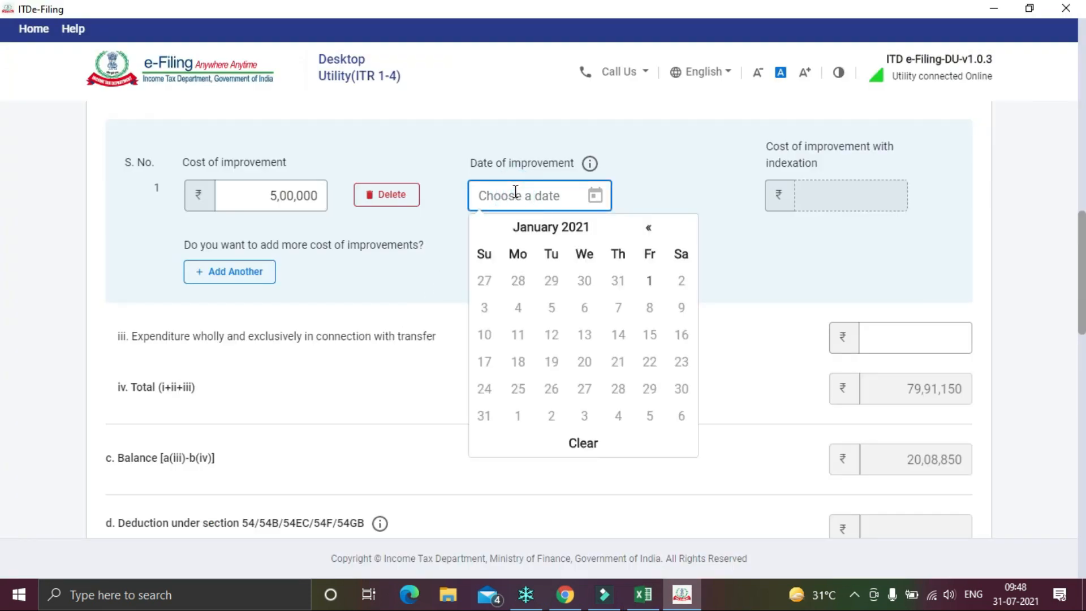
pyautogui.click(579, 231)
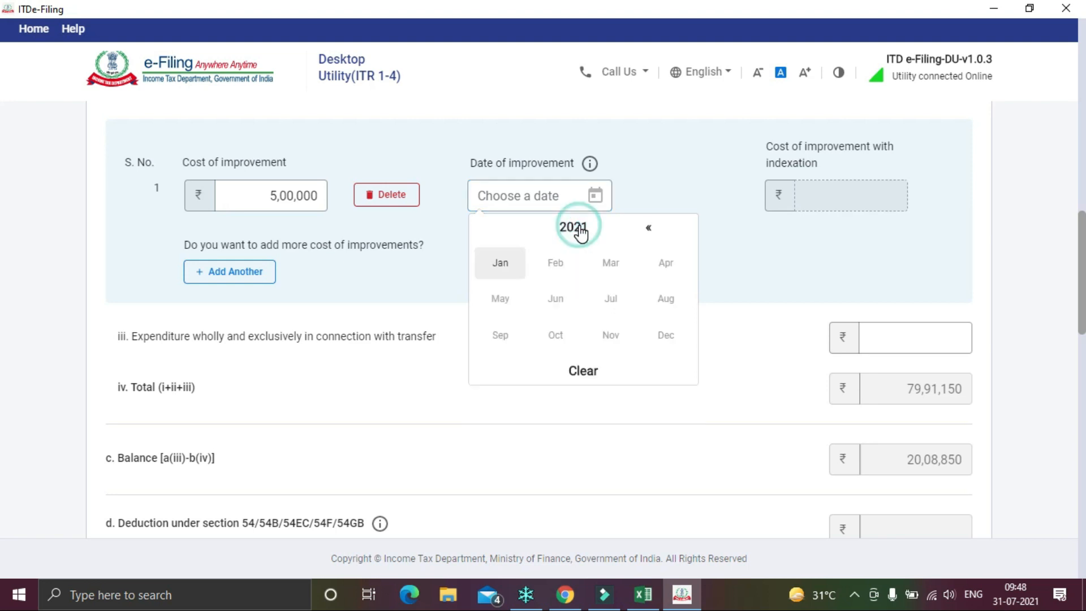
pyautogui.click(579, 230)
pyautogui.click(651, 230)
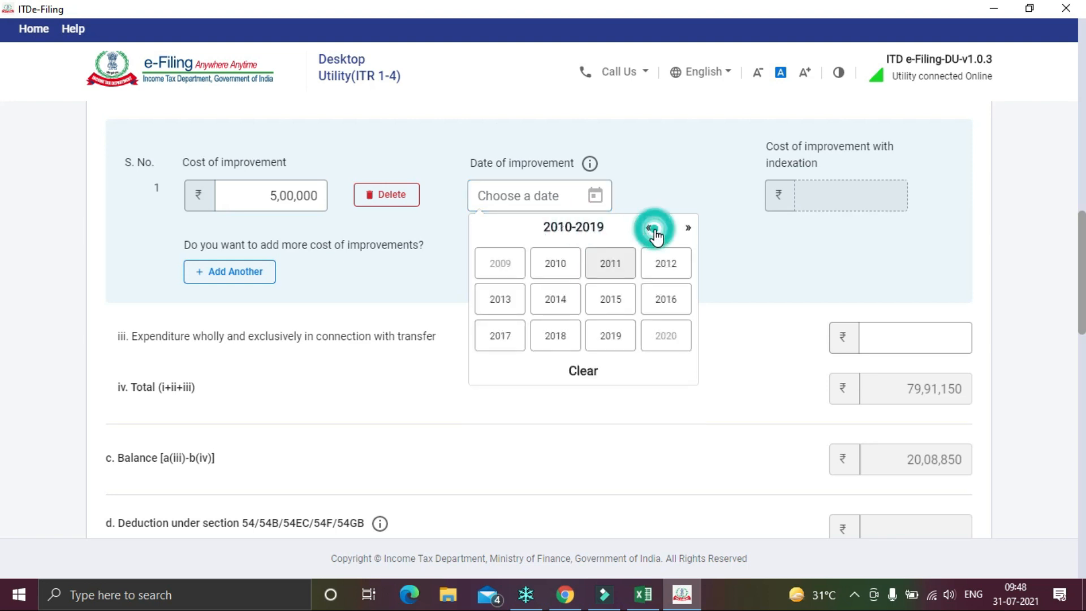
pyautogui.click(649, 228)
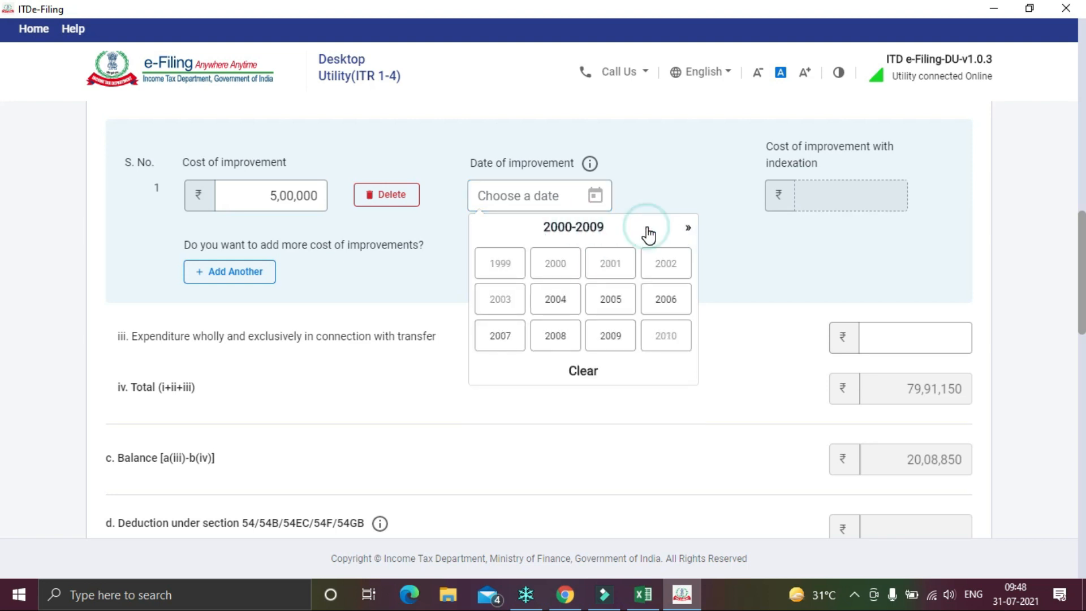
pyautogui.click(611, 299)
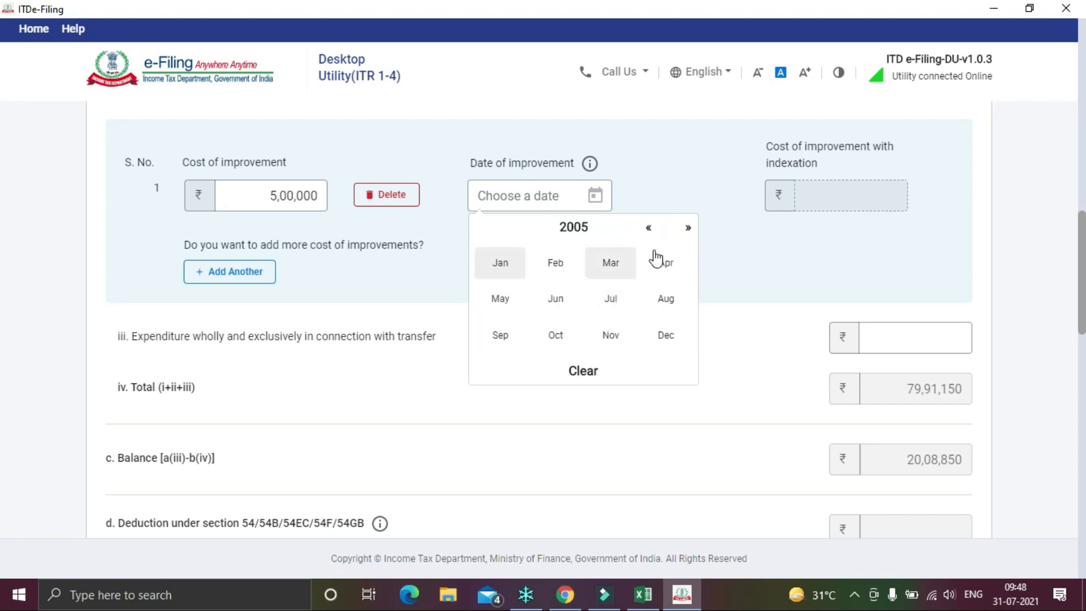
pyautogui.click(554, 337)
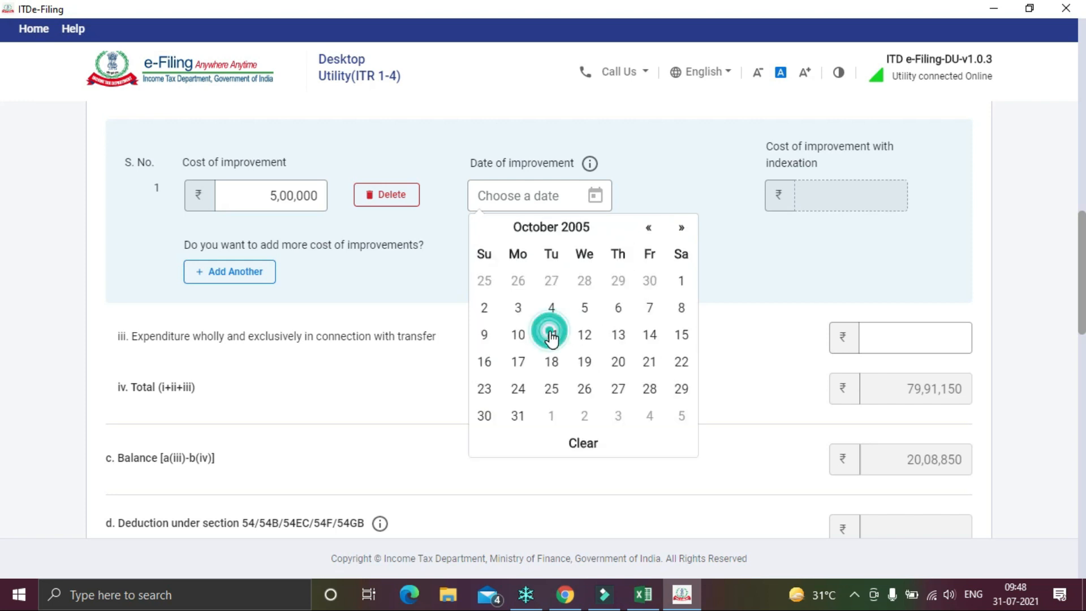
pyautogui.click(684, 279)
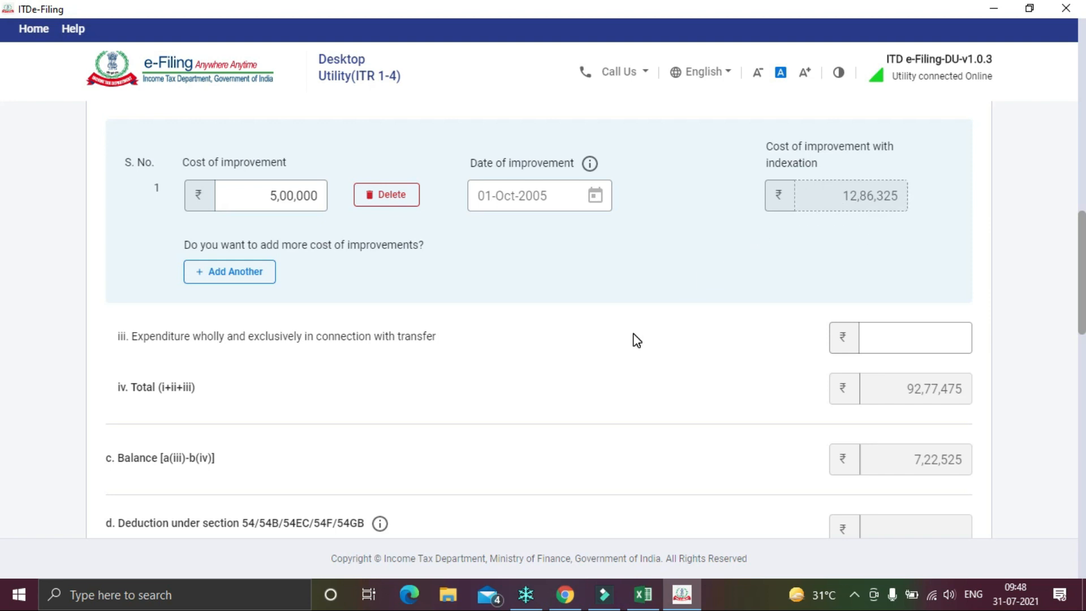
# - Review the land sale computation, from the full value of consideration and indexed costs to the total deductions and balance
pyautogui.scroll(-2, 633, 337)
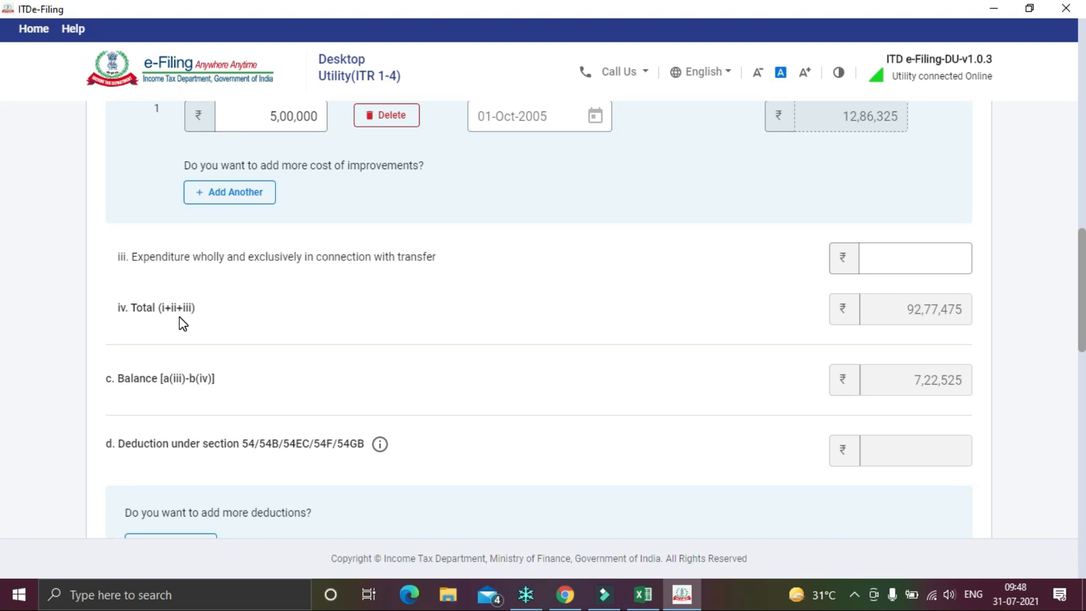
pyautogui.scroll(7, 558, 317)
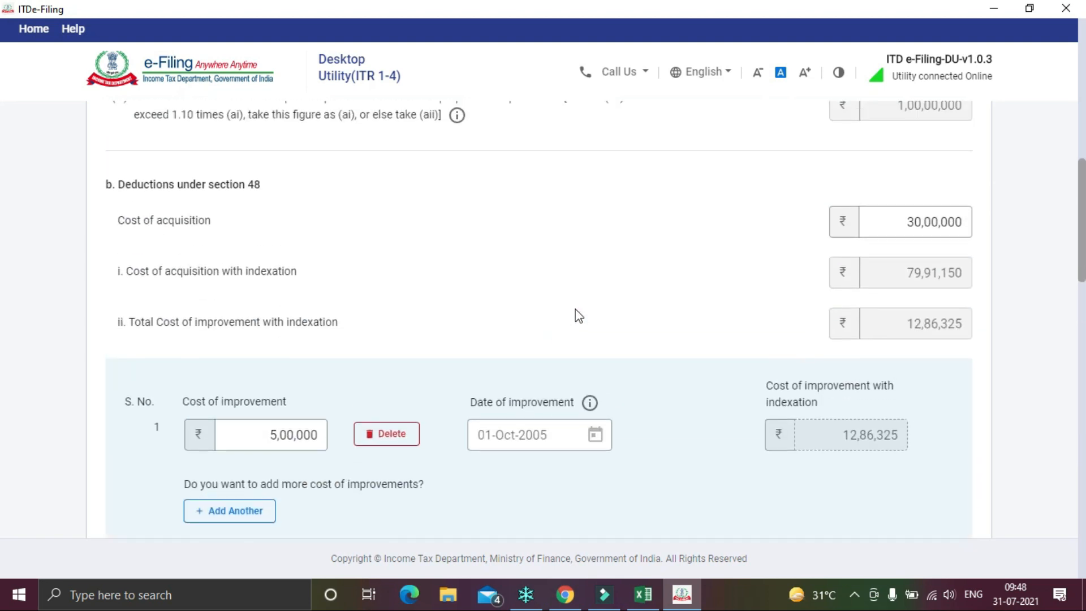
pyautogui.scroll(-2, 900, 347)
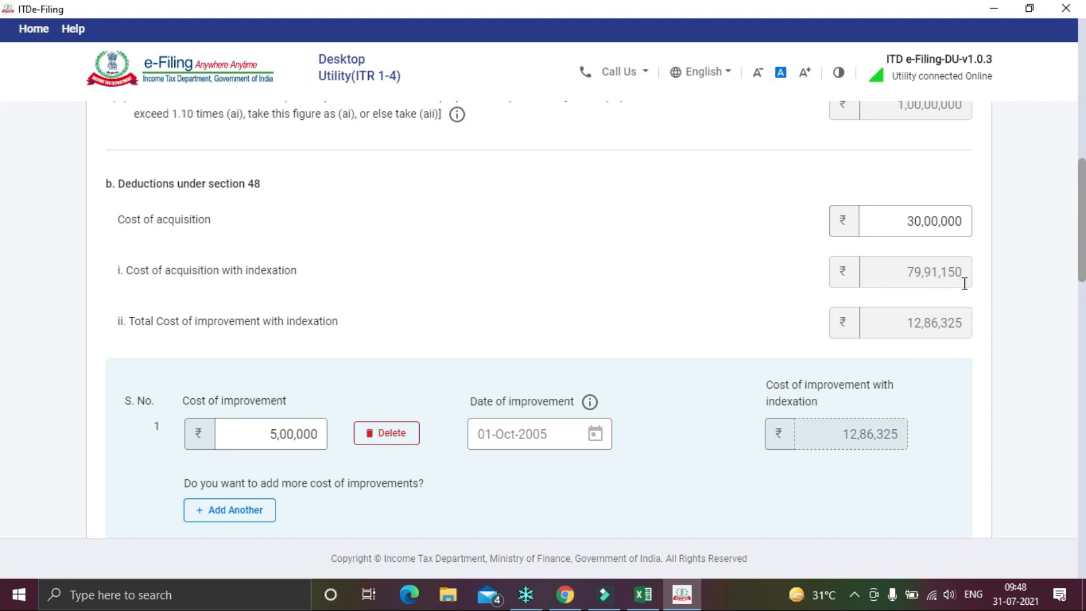
pyautogui.scroll(-5, 941, 347)
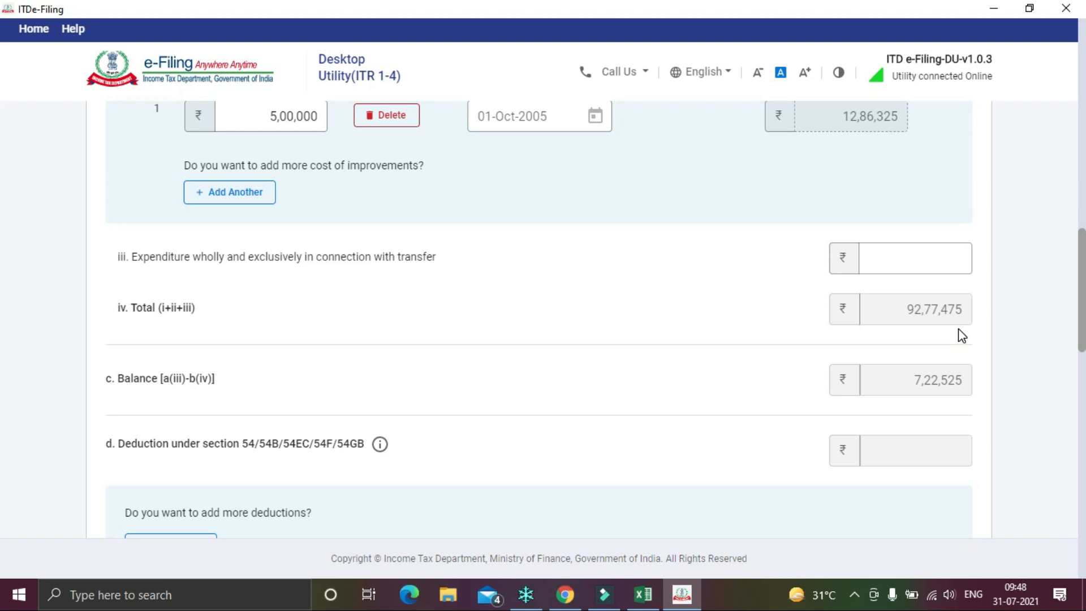
pyautogui.scroll(-2, 962, 335)
pyautogui.scroll(-1, 962, 335)
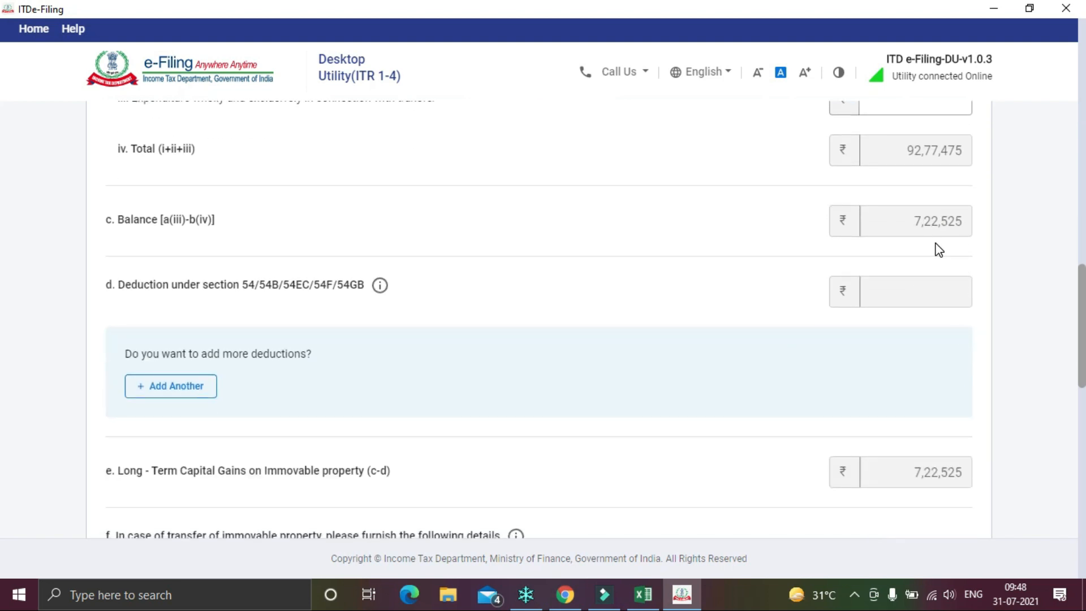
pyautogui.scroll(5, 938, 249)
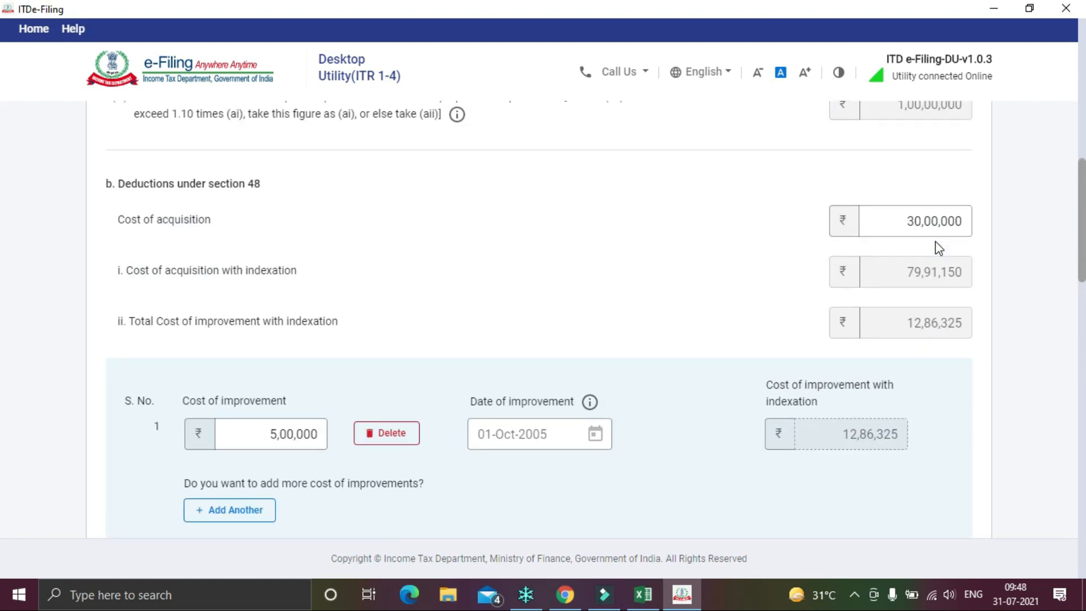
pyautogui.scroll(3, 939, 248)
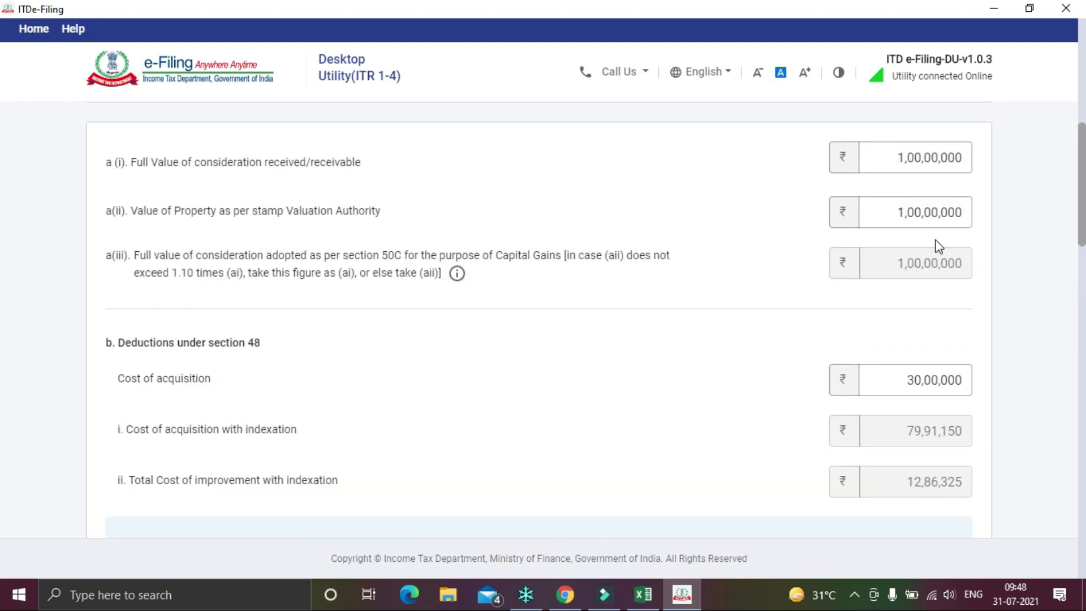
pyautogui.scroll(-3, 939, 247)
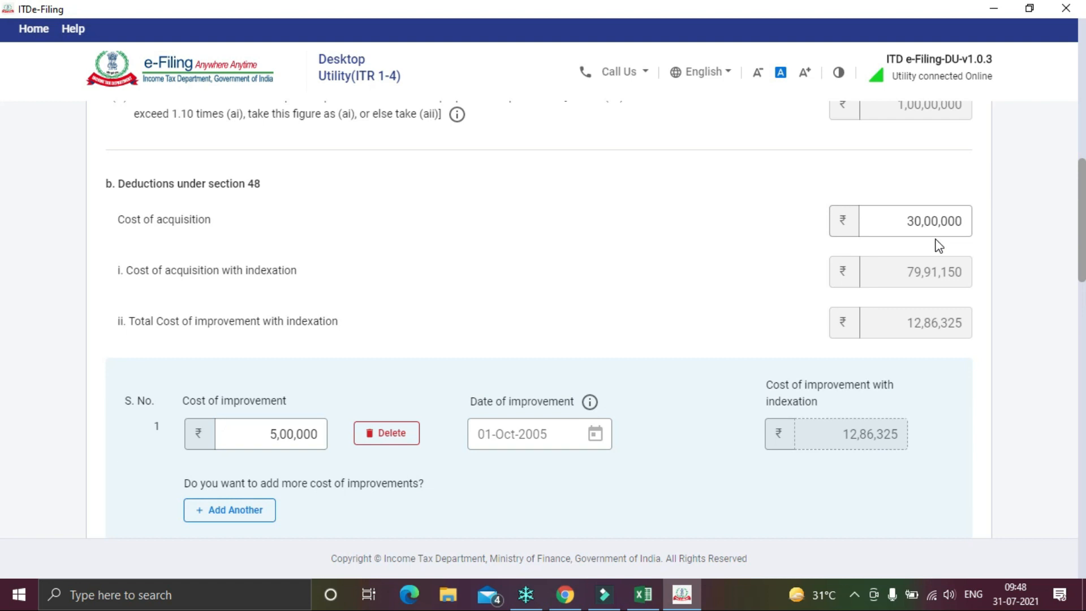
pyautogui.scroll(-8, 939, 247)
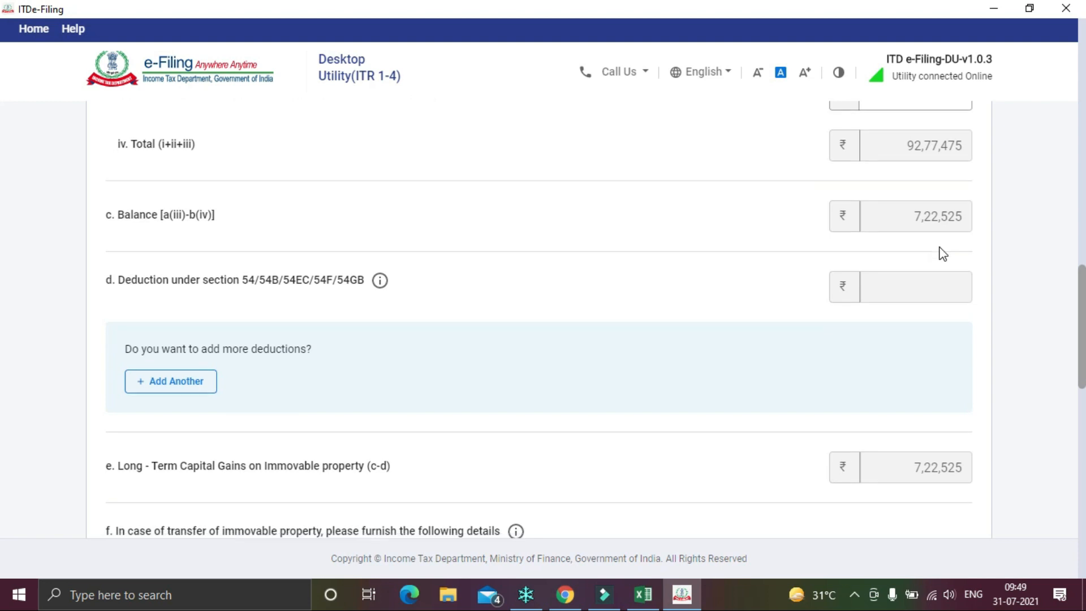
pyautogui.scroll(-1, 943, 253)
# - Switch to Excel and compare the applicable tax section and holding periods for urban land, residential house property and shares
pyautogui.hotkey('alt', 'Tab')
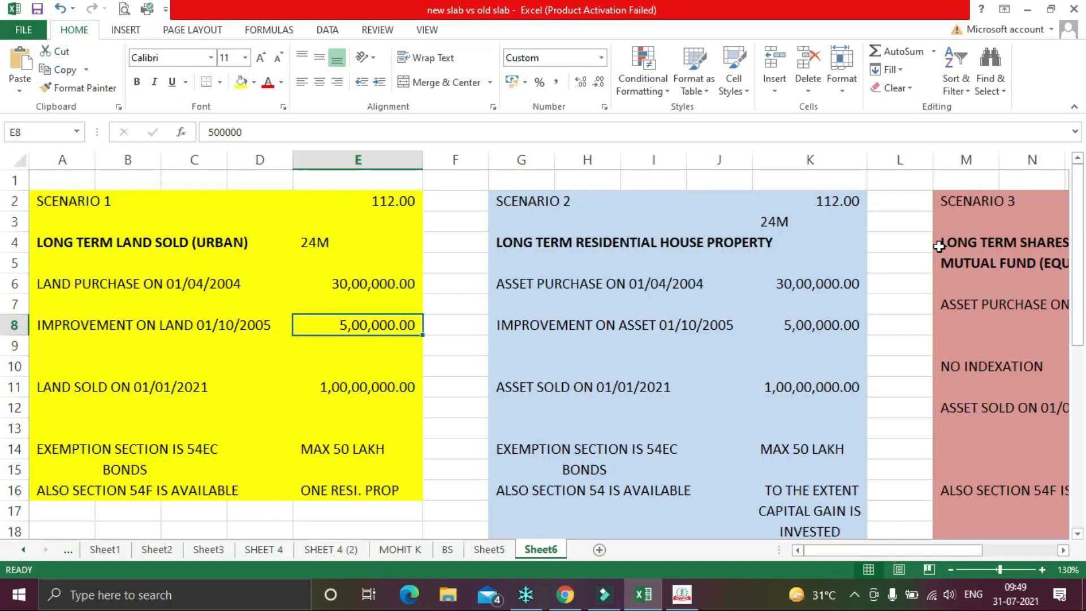
pyautogui.click(53, 246)
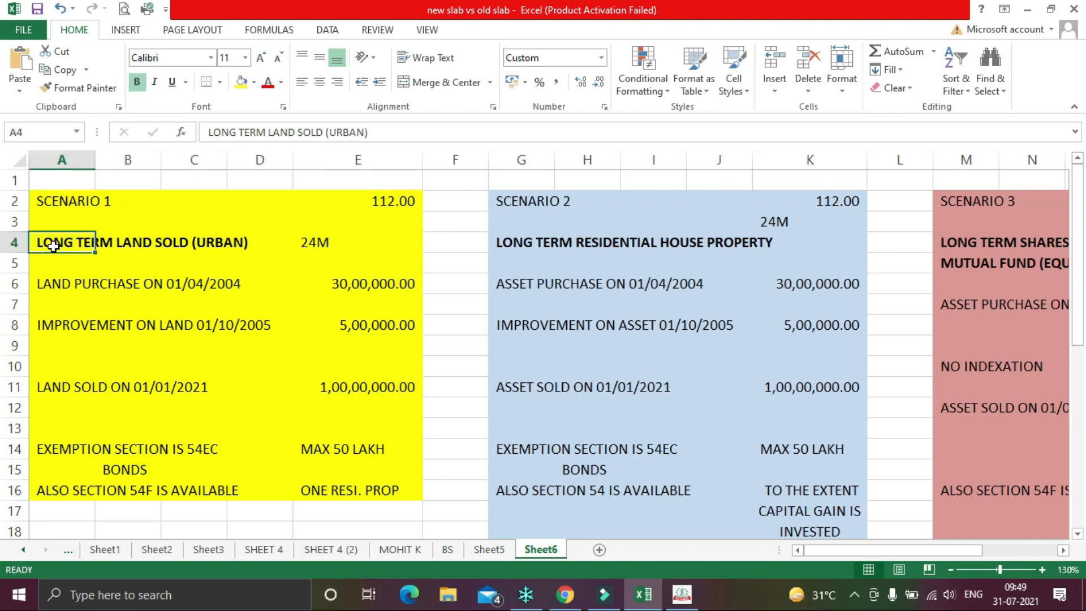
pyautogui.click(375, 202)
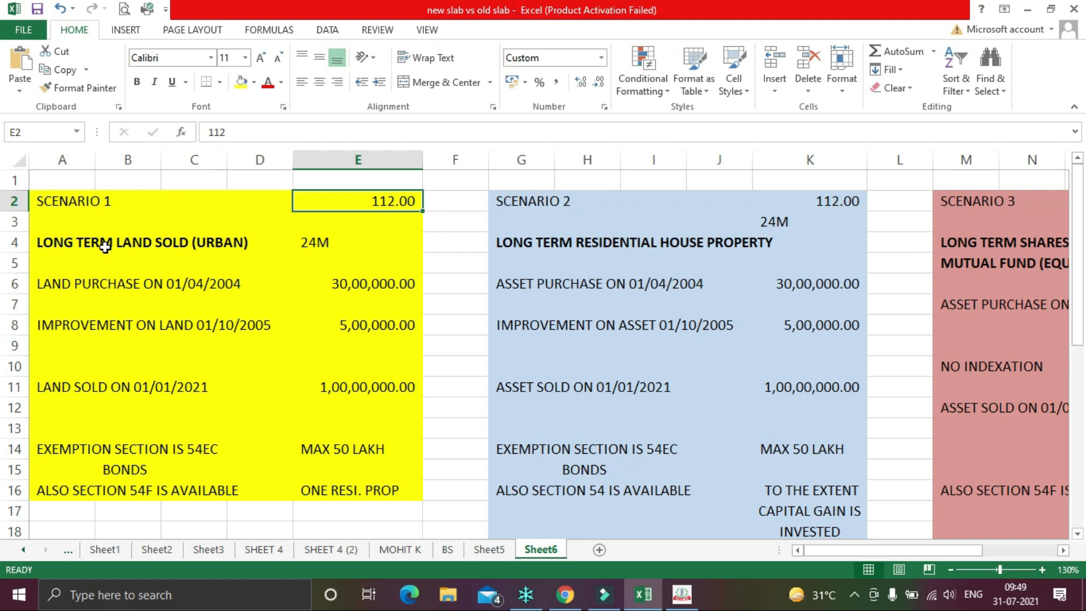
pyautogui.click(53, 245)
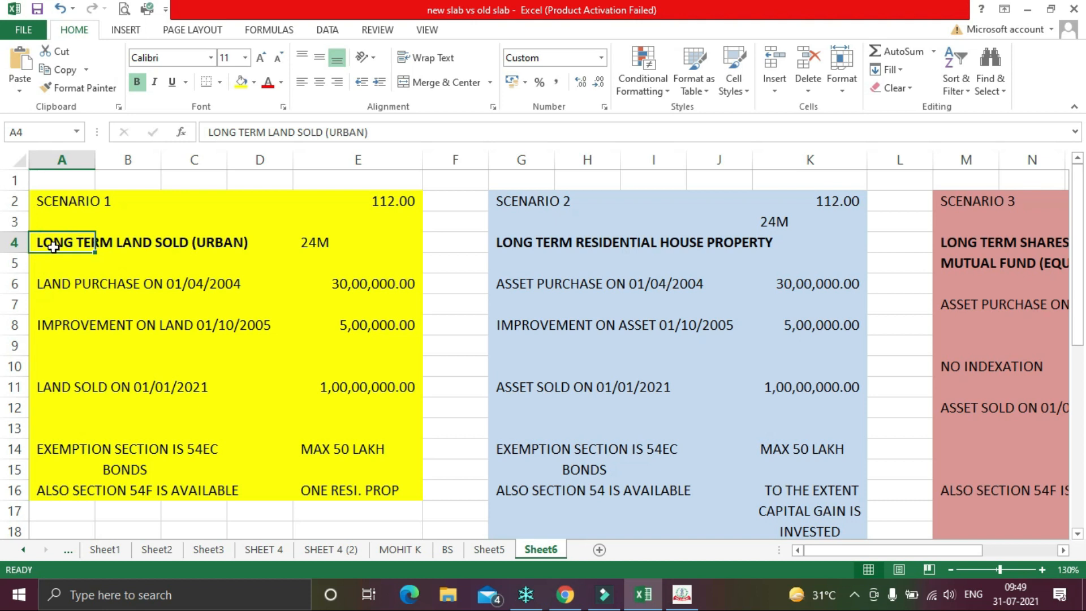
pyautogui.click(328, 245)
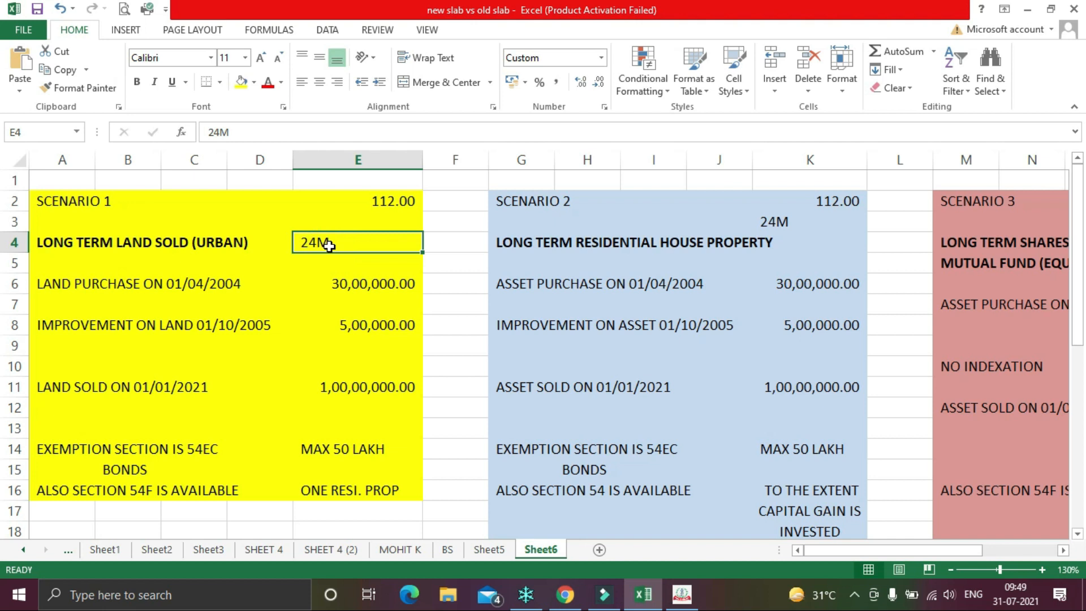
pyautogui.click(84, 246)
pyautogui.moveTo(880, 555); pyautogui.dragTo(856, 562)
pyautogui.click(1019, 243)
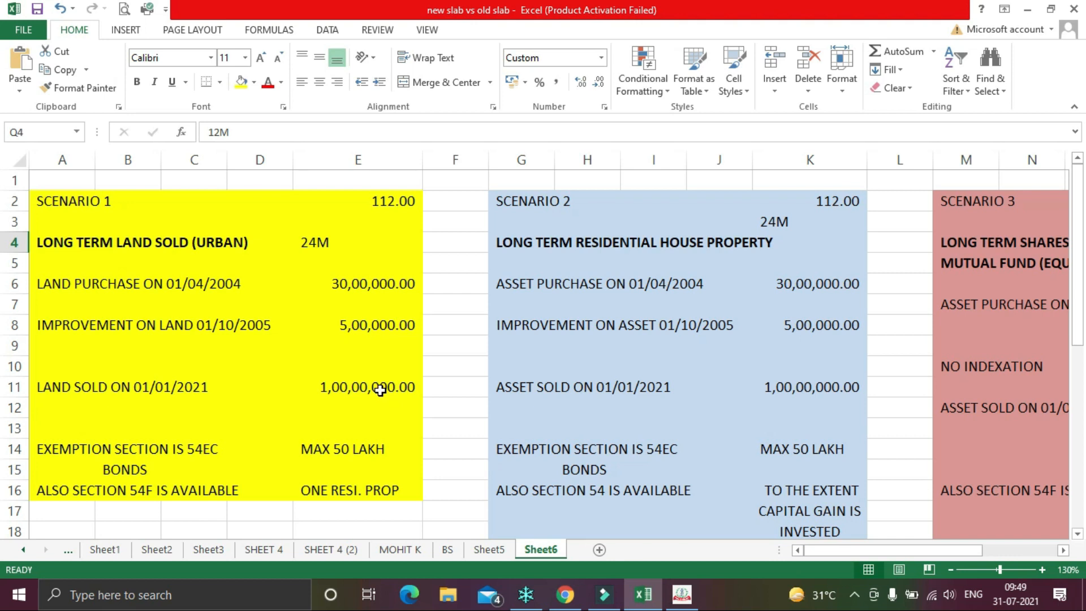
pyautogui.click(52, 242)
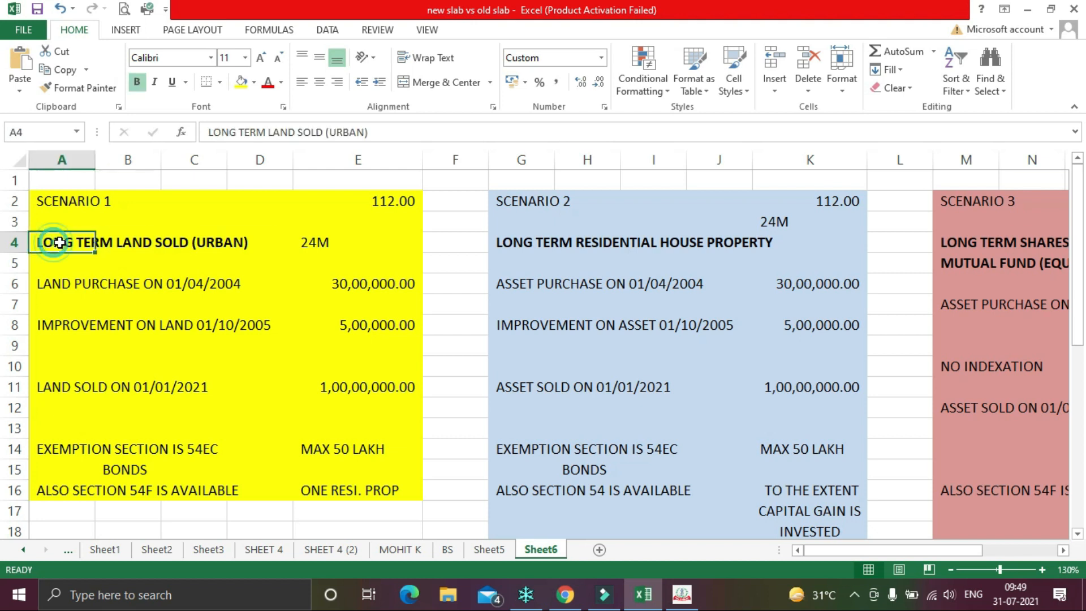
pyautogui.click(558, 240)
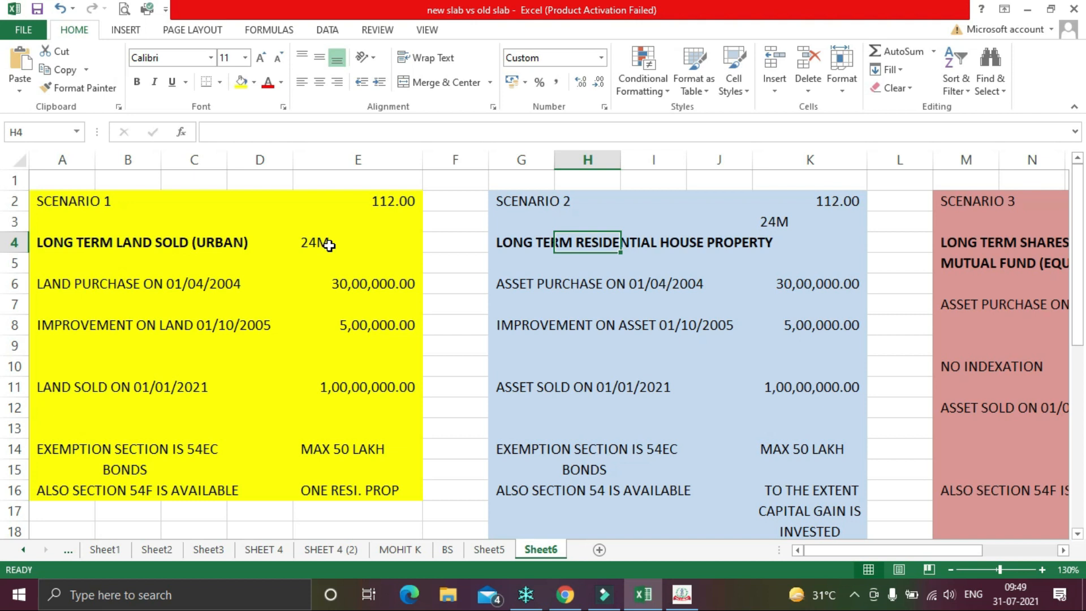
# - Check the long-term capital gain and buyer details in the return, and examine Scenario 1's section 54EC bond exemption and its limit in Excel
pyautogui.hotkey('alt', 'Tab')
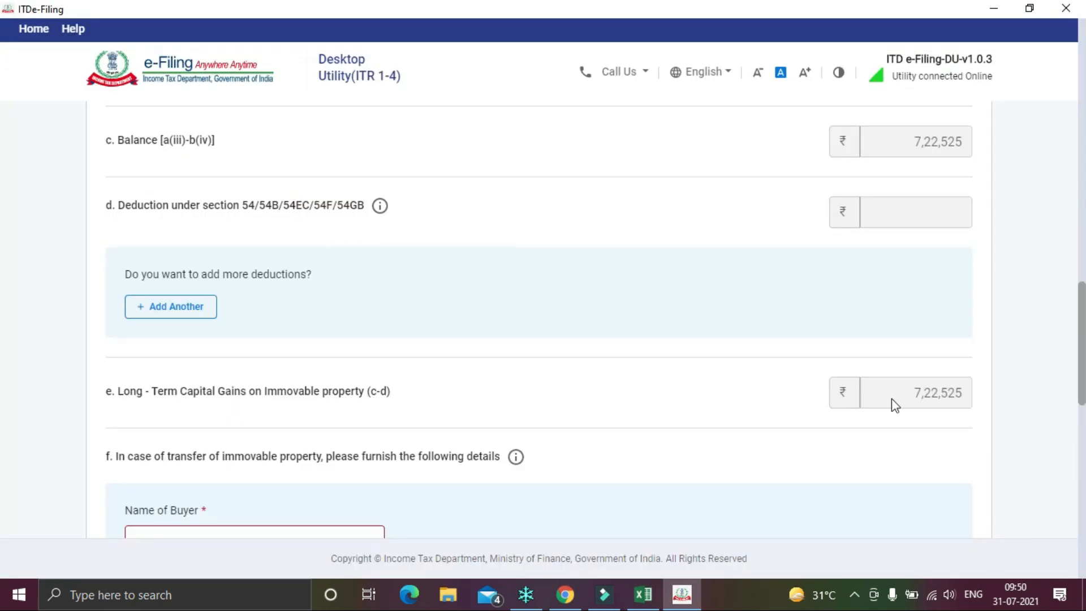
pyautogui.scroll(-1, 930, 387)
pyautogui.scroll(-1, 940, 362)
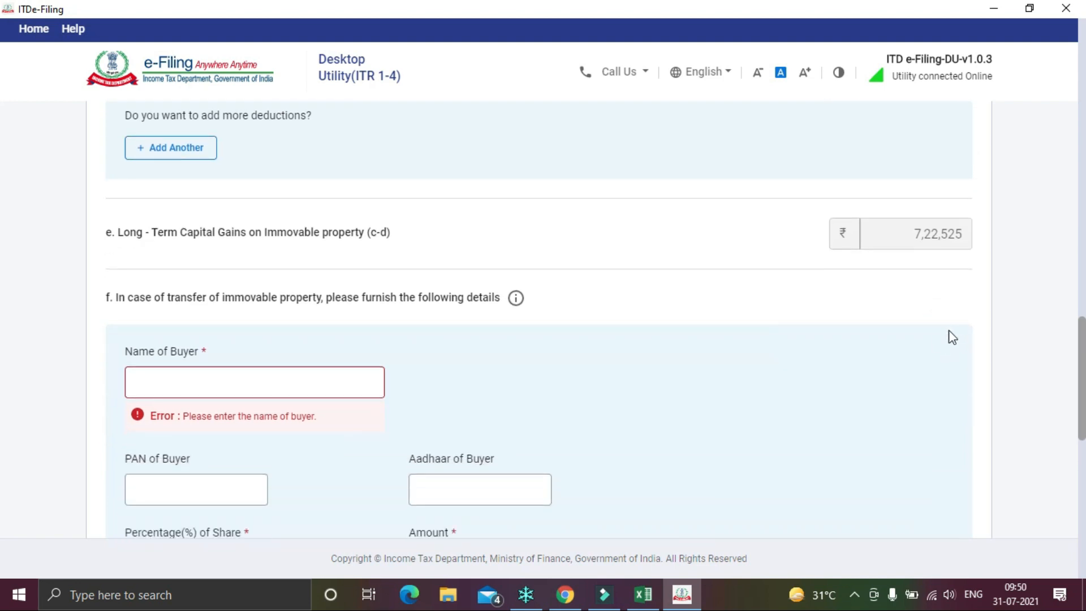
pyautogui.hotkey('alt', 'Tab')
pyautogui.scroll(-2, 305, 368)
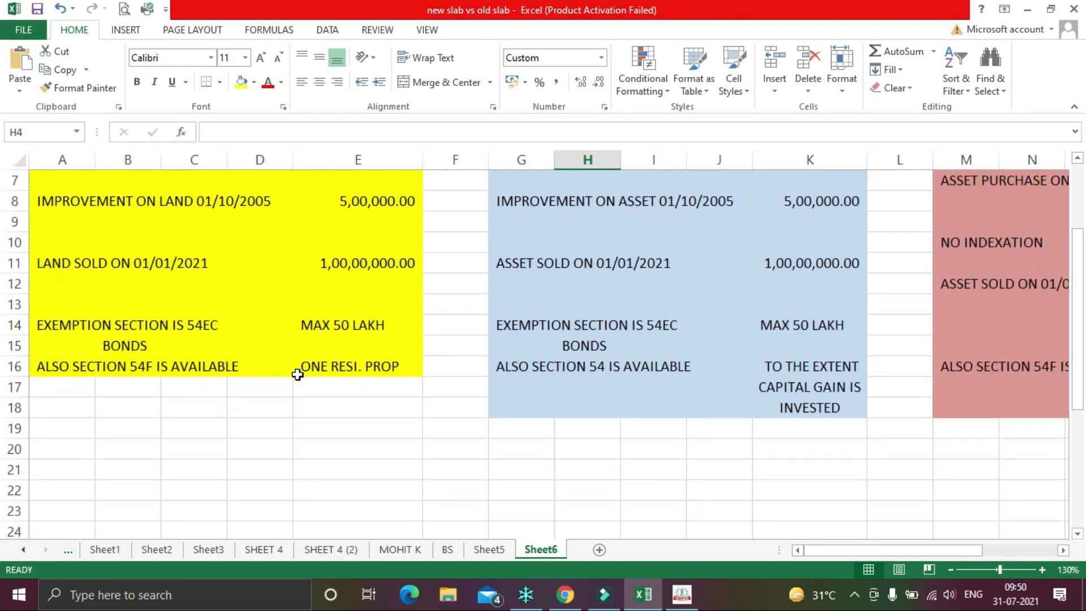
pyautogui.scroll(2, 162, 390)
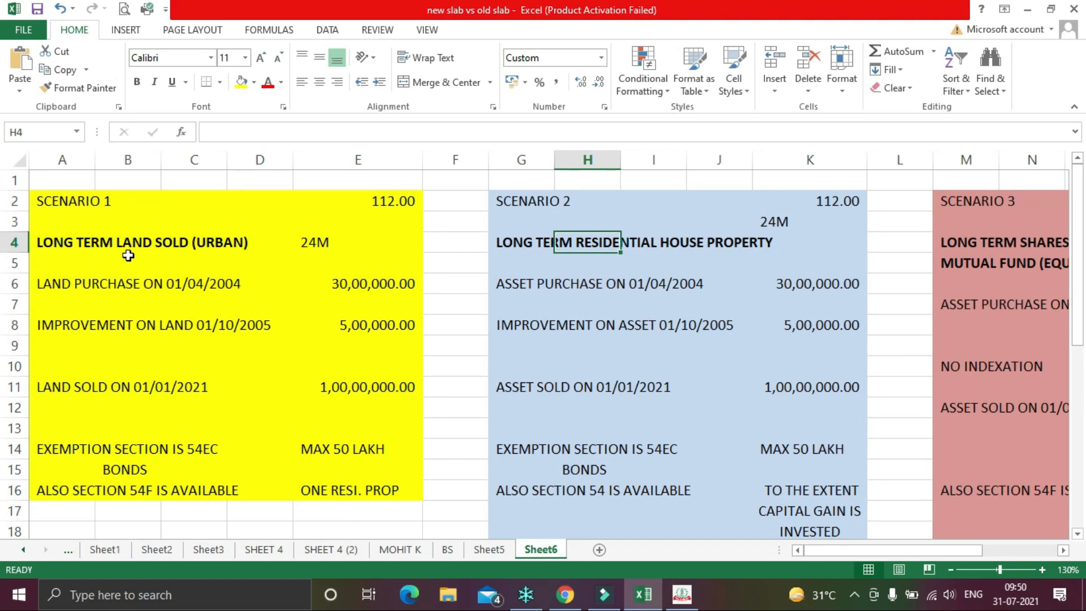
pyautogui.click(63, 451)
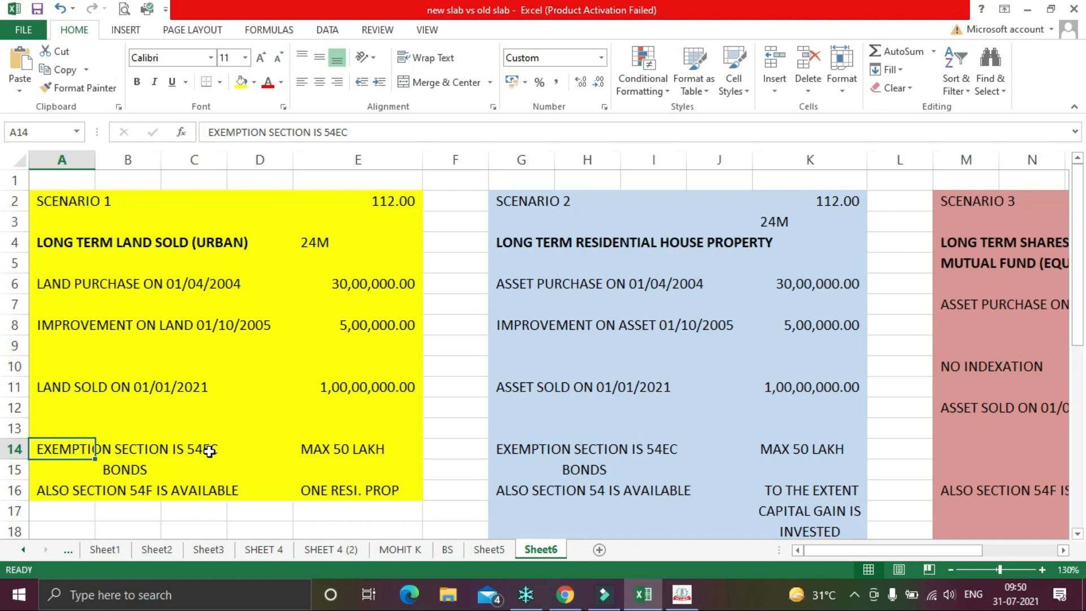
pyautogui.click(340, 453)
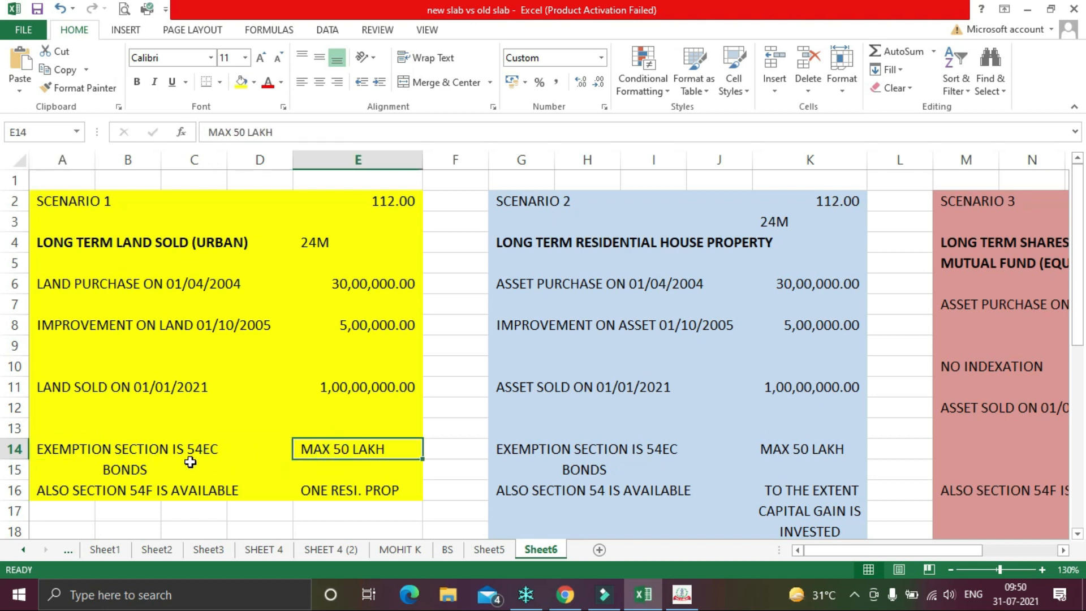
pyautogui.click(133, 468)
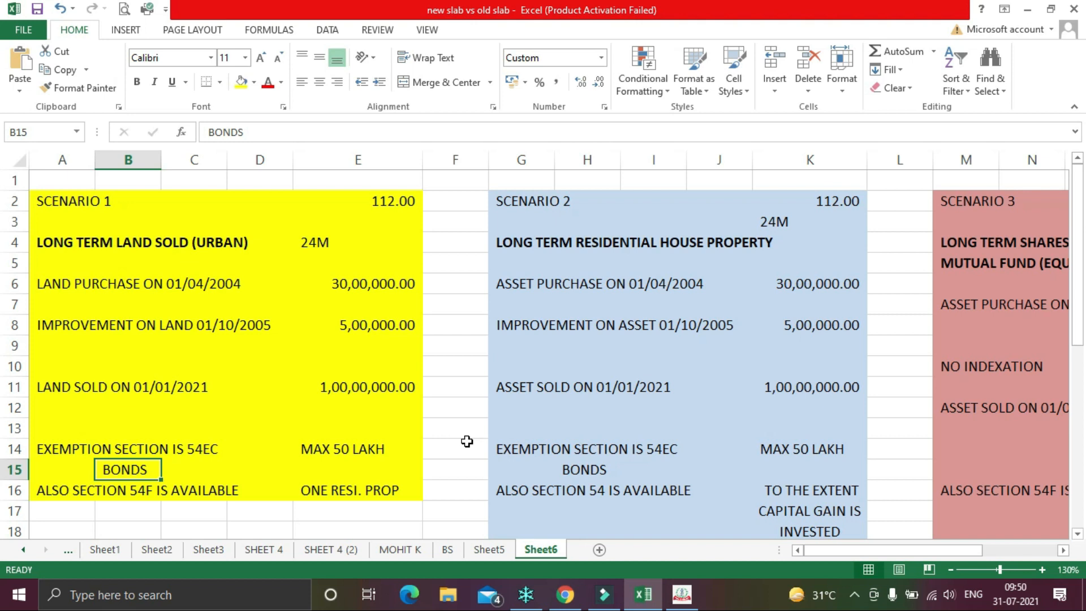
# - Examine the deduction under section 54/54B/54EC/54F/54GB for the land sale in the return
pyautogui.scroll(-1, 467, 441)
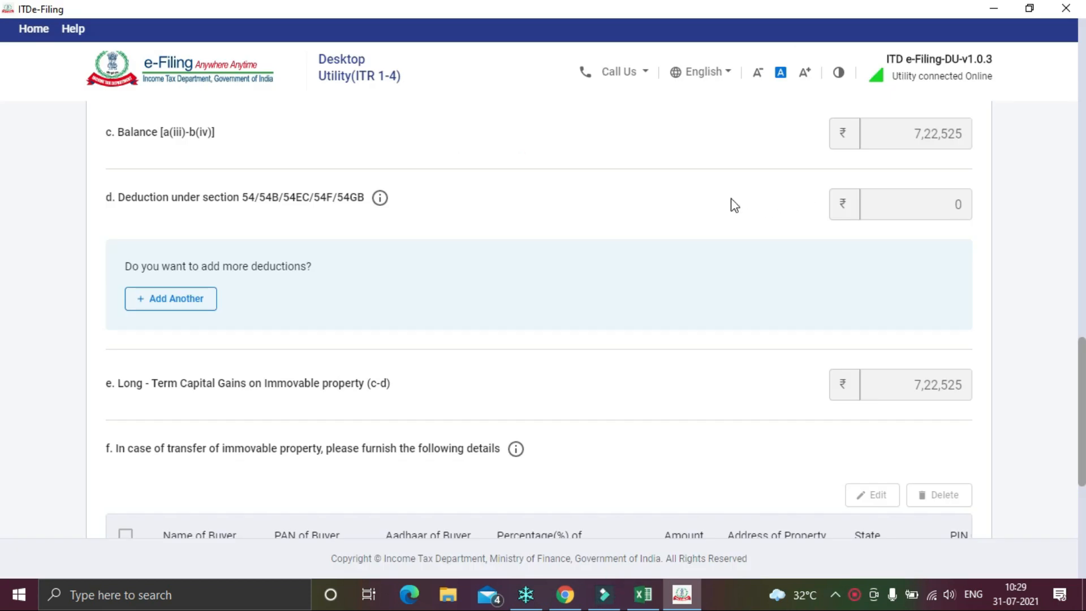
pyautogui.scroll(1, 688, 198)
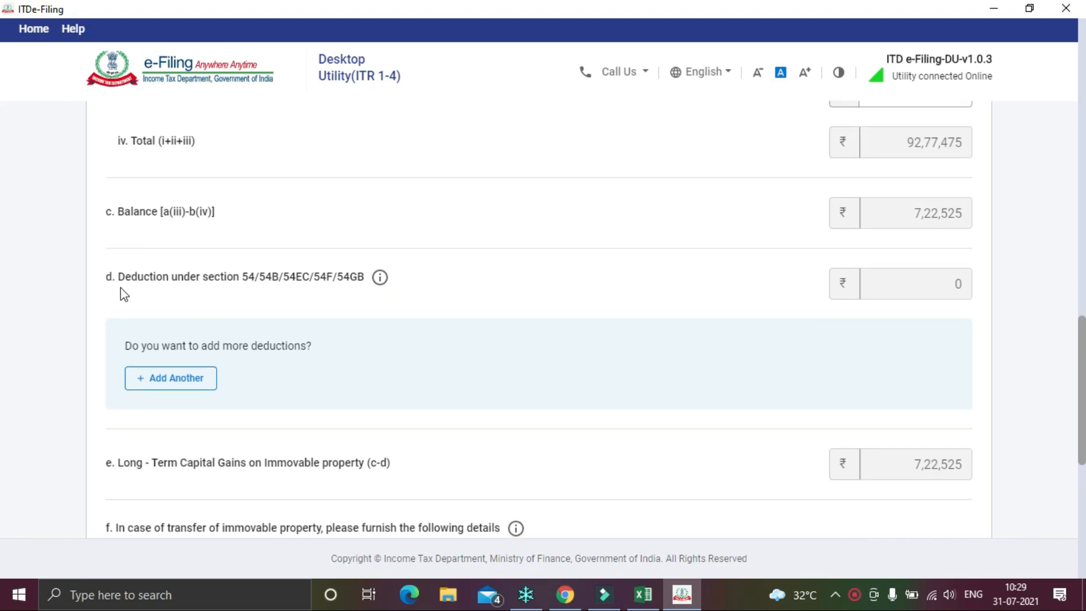
pyautogui.scroll(-1, 499, 294)
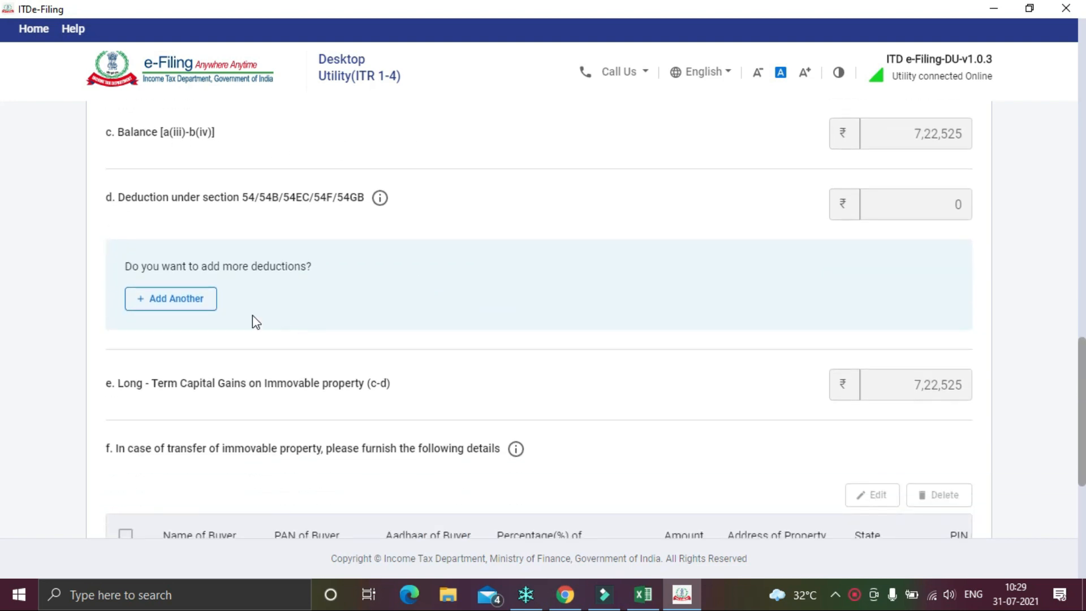
# - Add a deduction under section 54EC with an amount of 7,22,525 to the long-term land sale
pyautogui.click(182, 304)
pyautogui.scroll(-1, 599, 308)
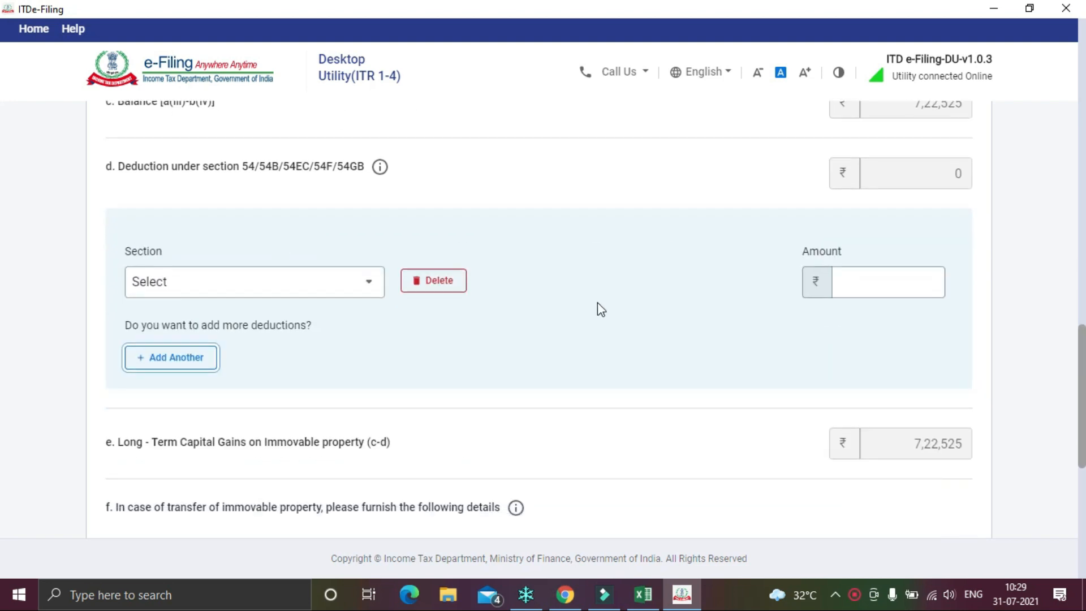
pyautogui.click(364, 241)
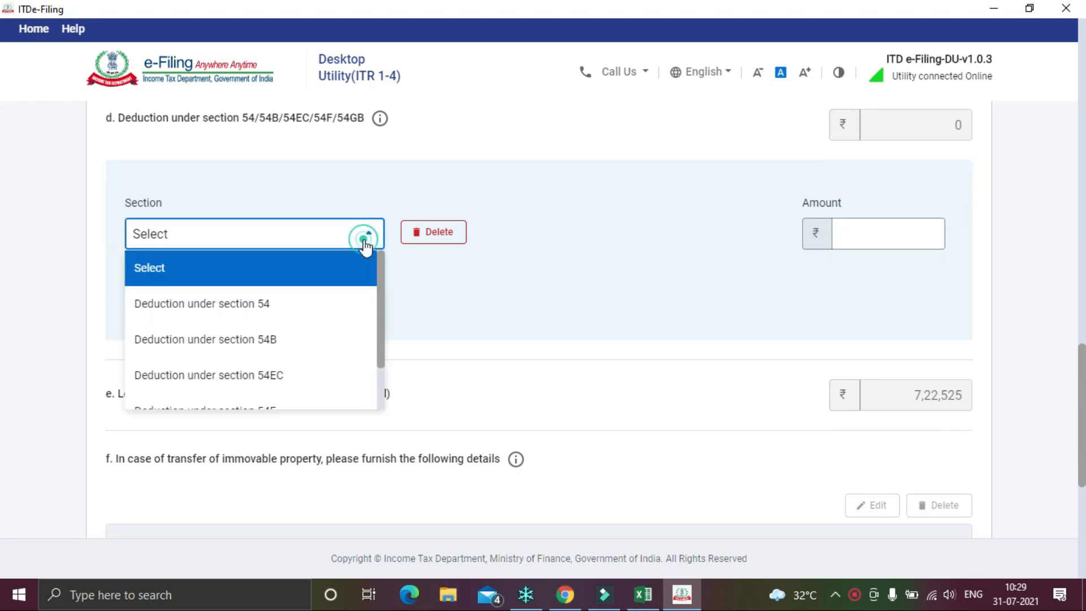
pyautogui.click(259, 370)
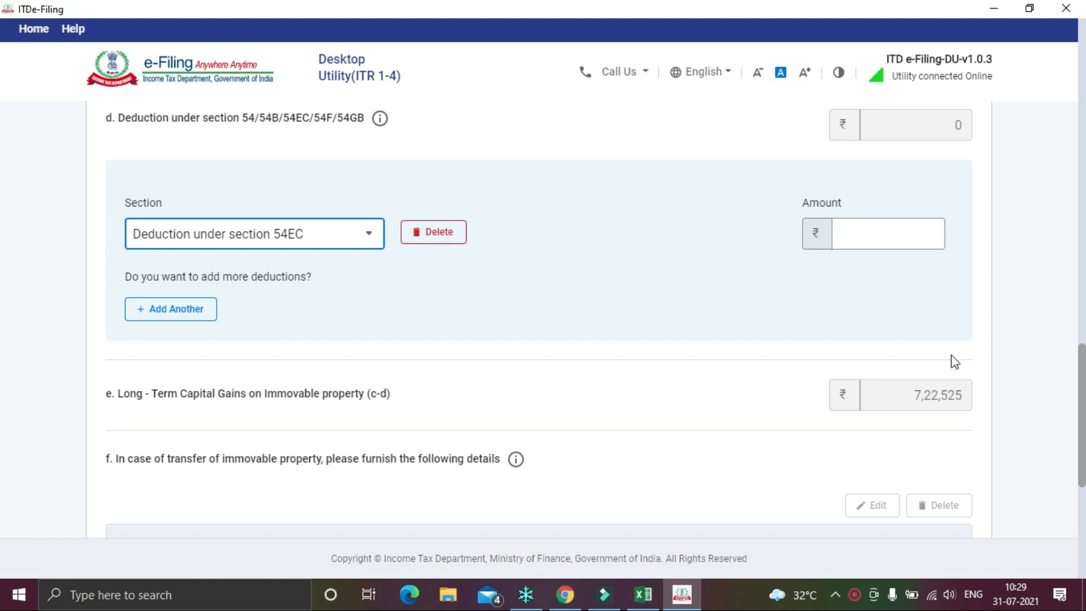
pyautogui.click(912, 232)
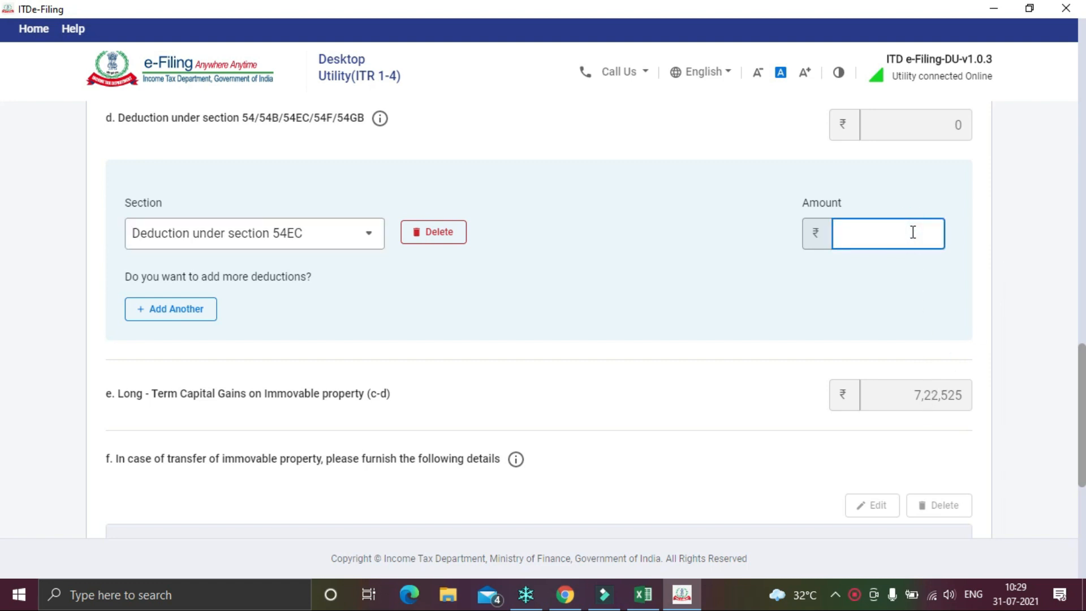
pyautogui.write('722525')
pyautogui.scroll(1, 1018, 274)
pyautogui.click(1030, 286)
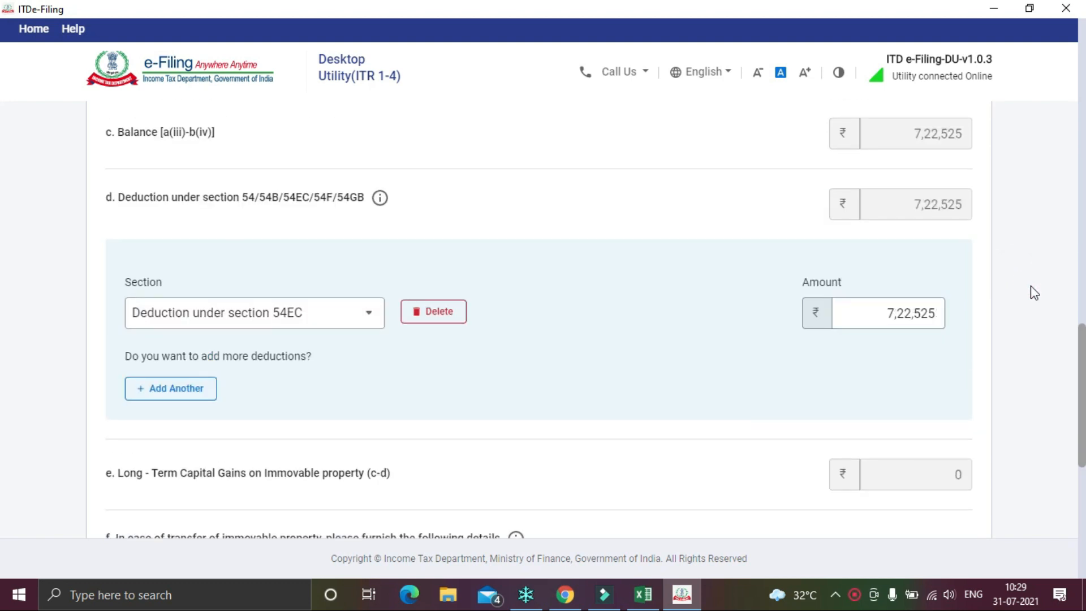
# - Check the long-term gain after the 54EC deduction and compare the claimed amount with the section 54EC bond limit in Excel
pyautogui.scroll(-2, 1031, 286)
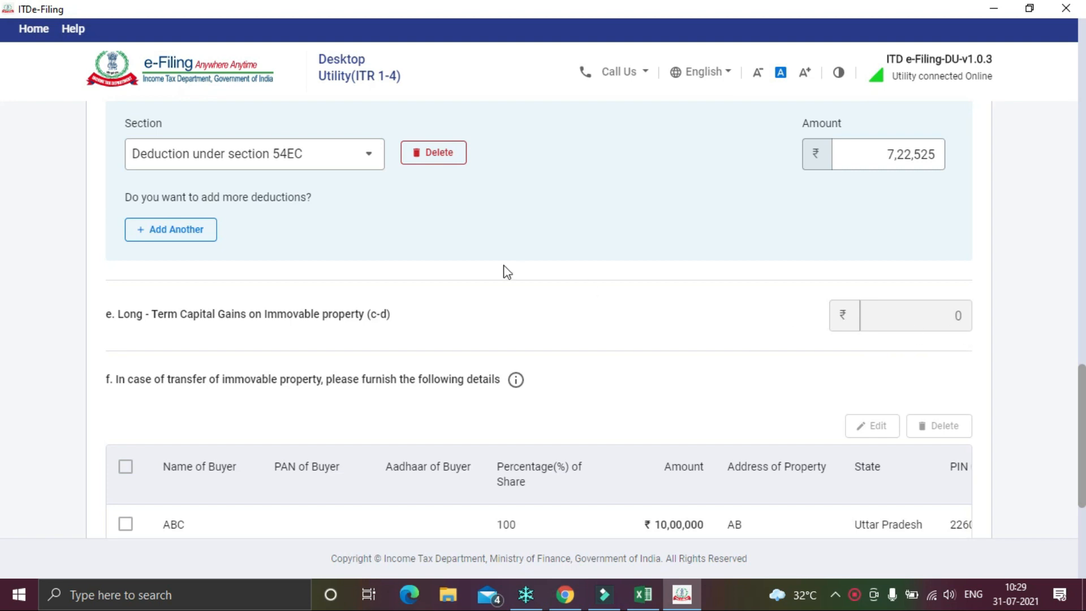
pyautogui.scroll(1, 507, 271)
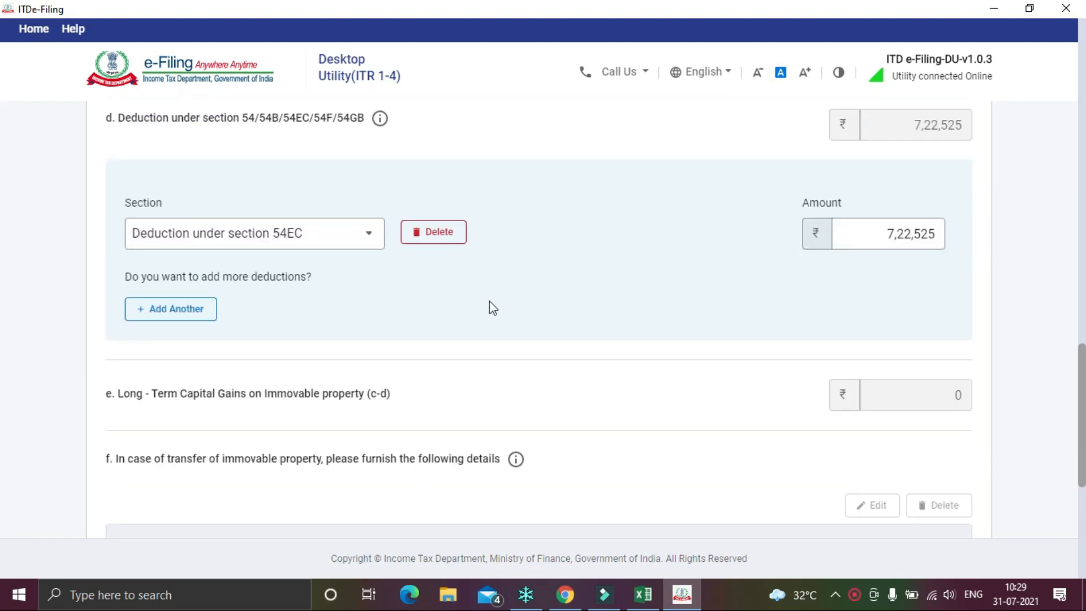
pyautogui.click(644, 595)
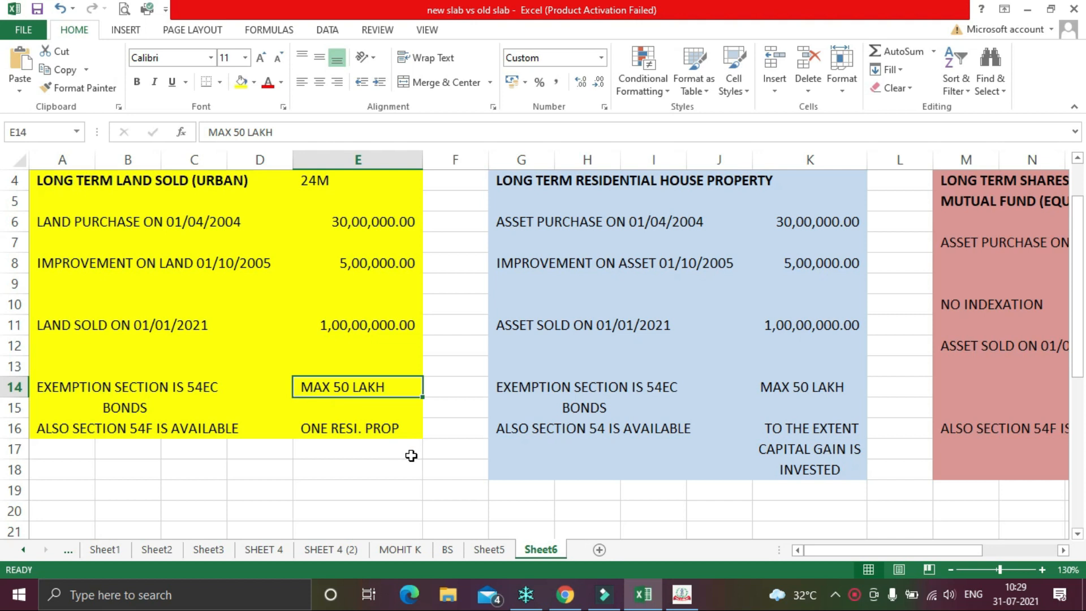
pyautogui.hotkey('alt', 'Tab')
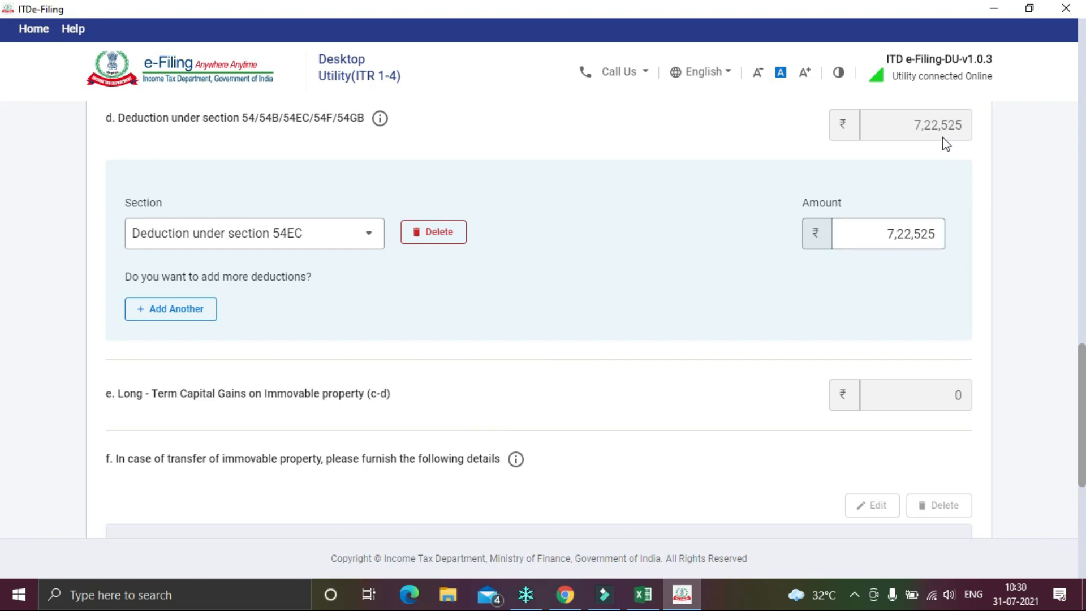
pyautogui.click(901, 226)
# - Edit the existing buyer entry of the land sale, set its amount to 1,00,00,000 and save the entry
pyautogui.scroll(-5, 734, 275)
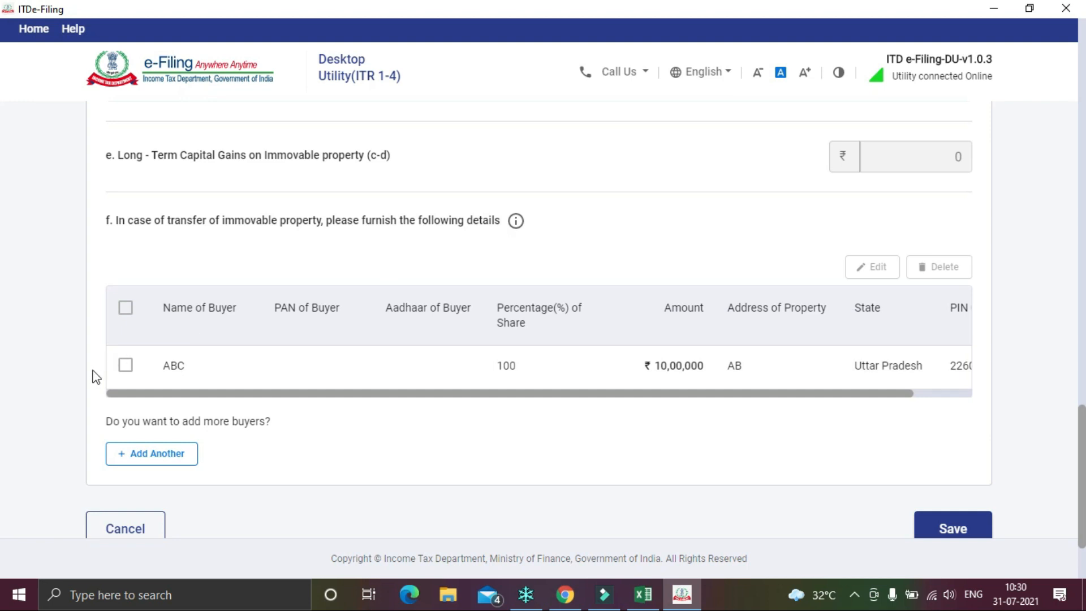
pyautogui.click(126, 368)
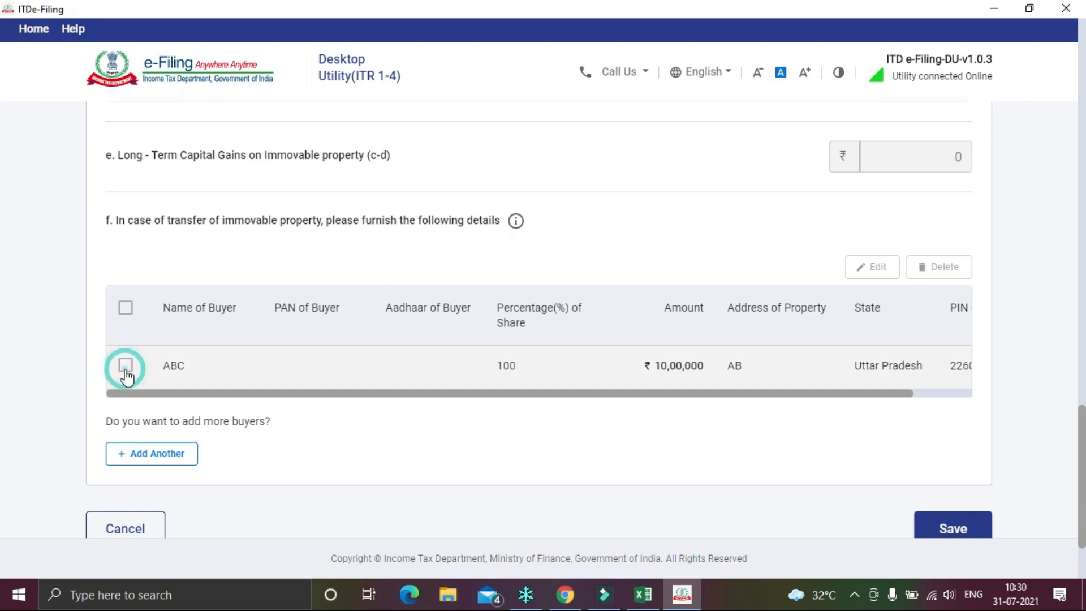
pyautogui.click(876, 273)
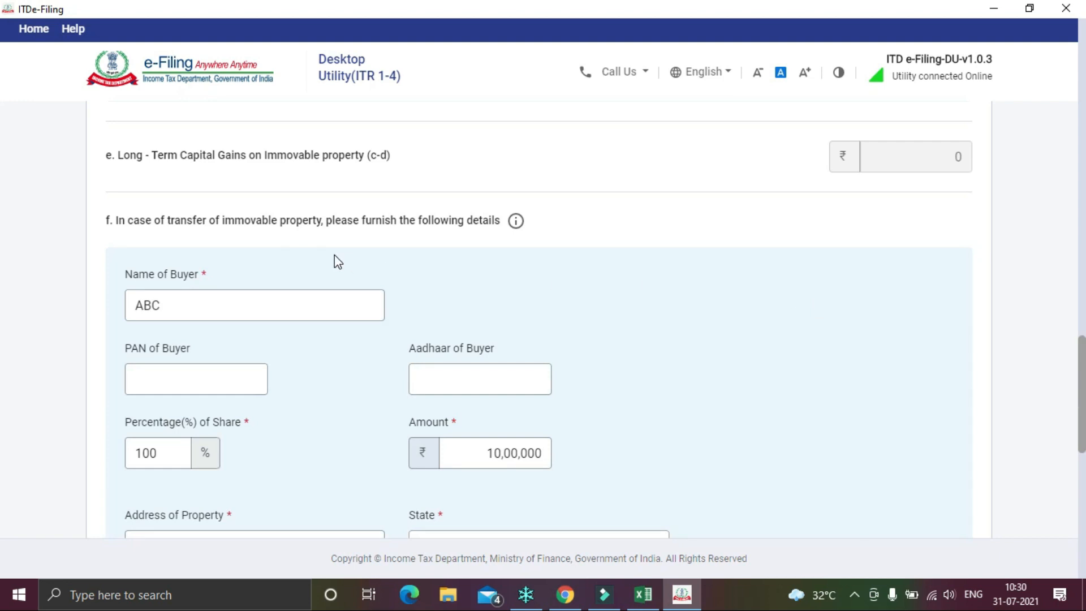
pyautogui.scroll(-1, 215, 249)
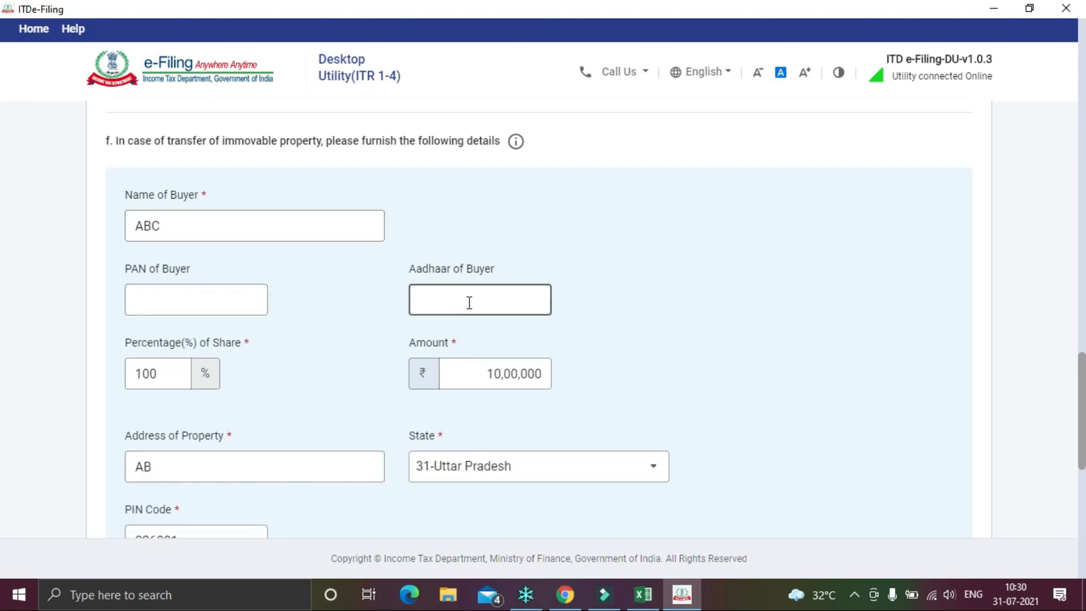
pyautogui.scroll(-1, 328, 263)
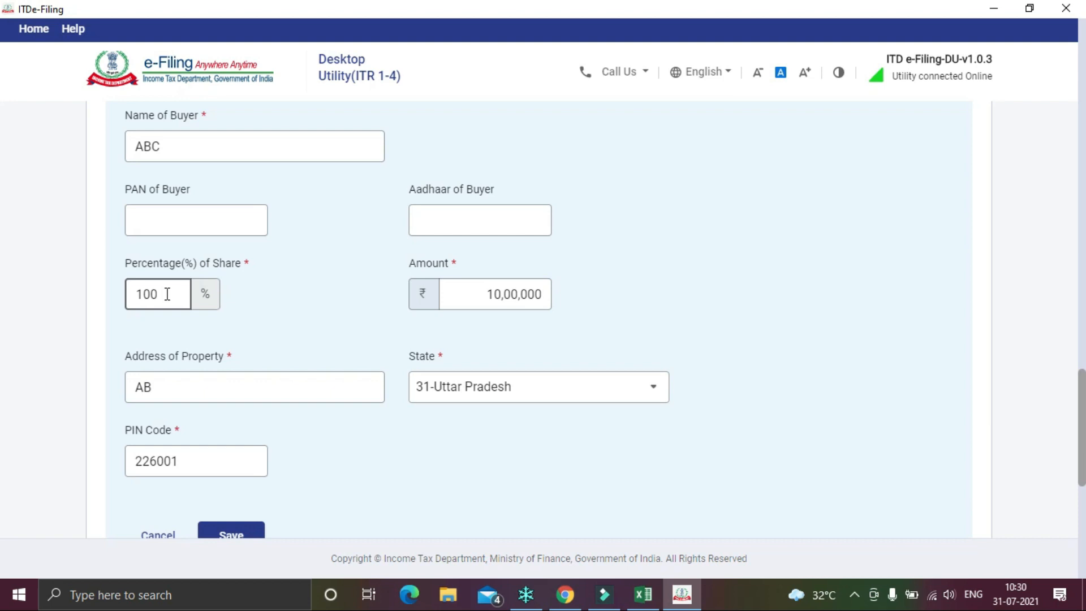
pyautogui.click(541, 287)
pyautogui.click(543, 293)
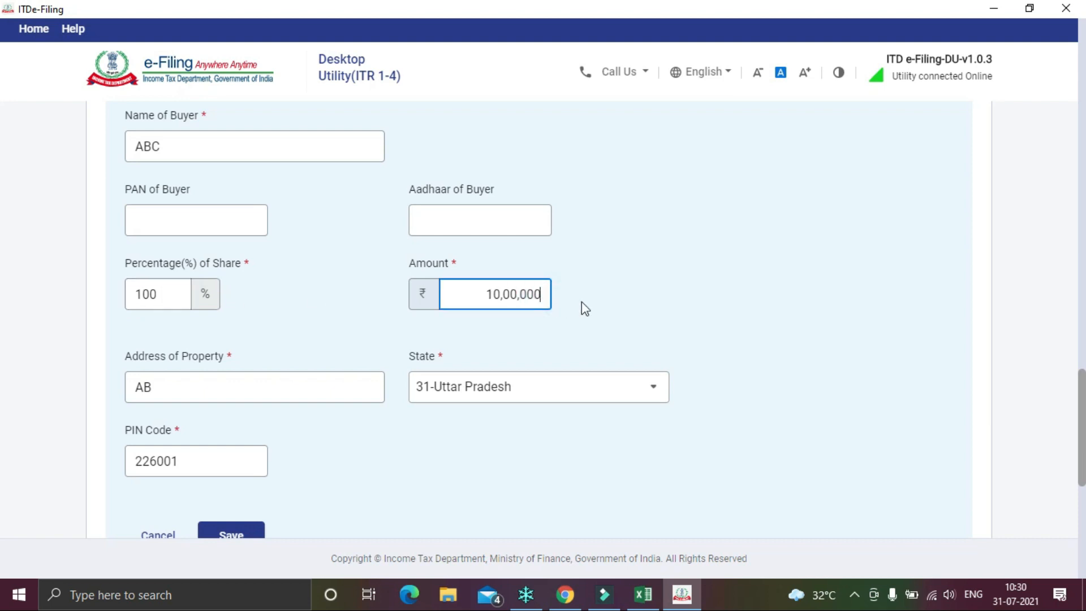
pyautogui.write('0')
pyautogui.click(582, 303)
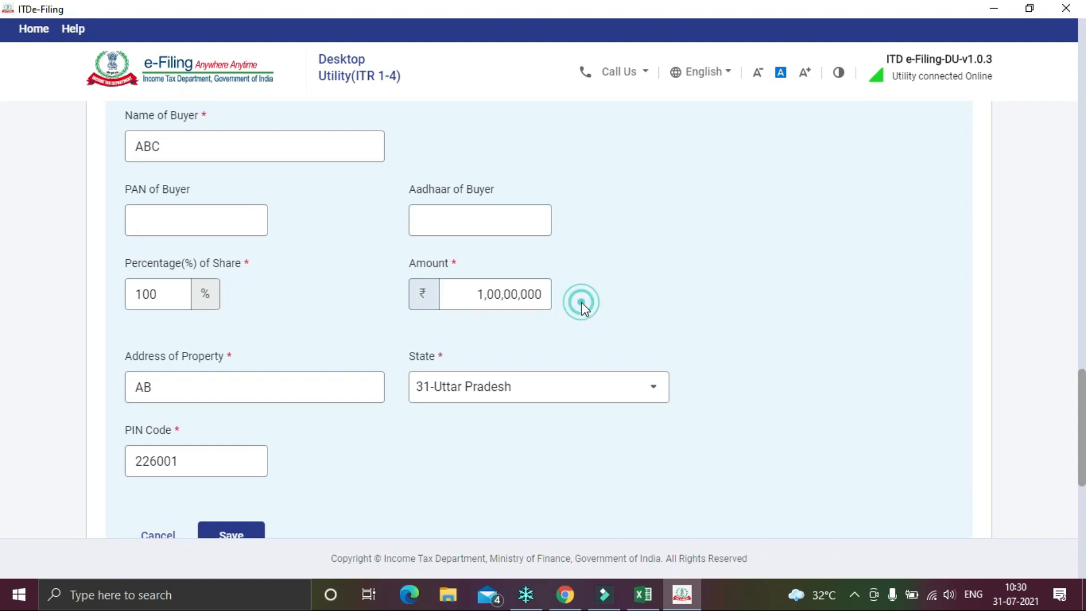
pyautogui.scroll(-3, 566, 306)
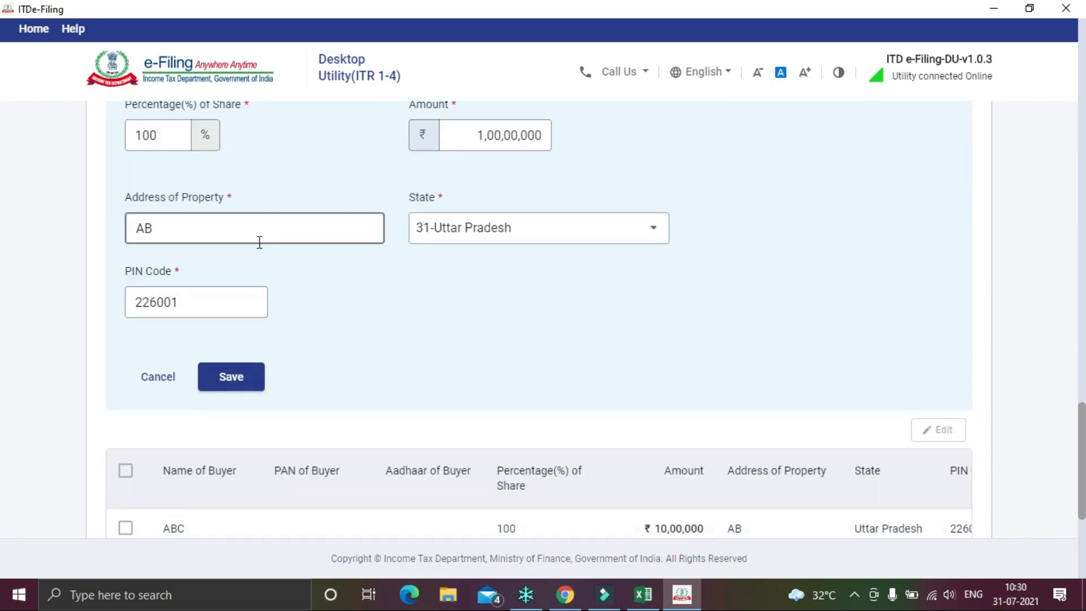
pyautogui.scroll(-3, 605, 345)
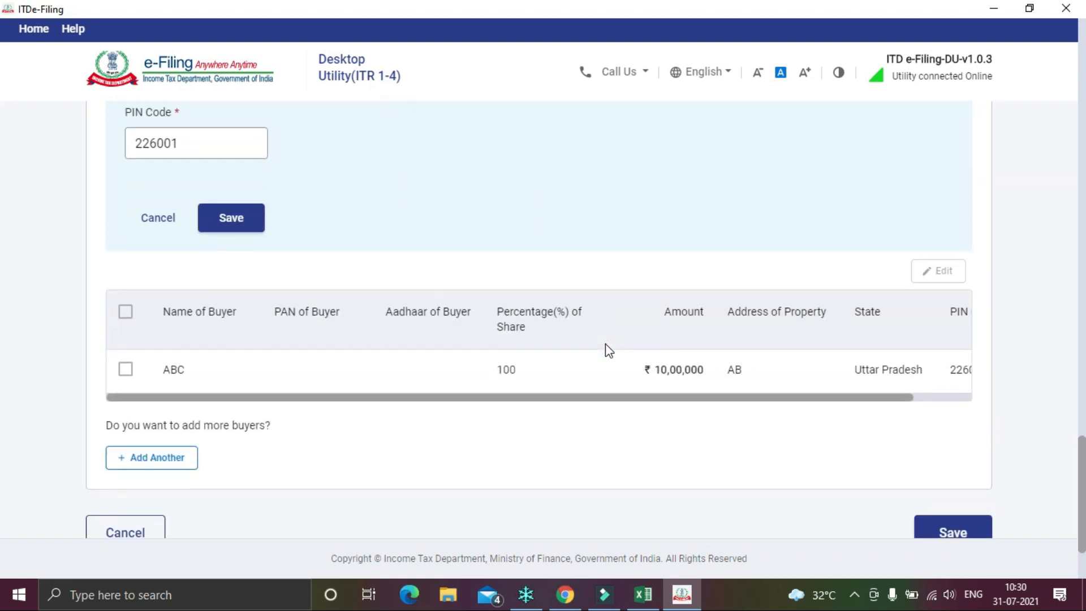
pyautogui.click(224, 217)
# - Save the land sale details and review the short-term, long-term and chargeable capital gain totals of the schedule
pyautogui.scroll(6, 484, 277)
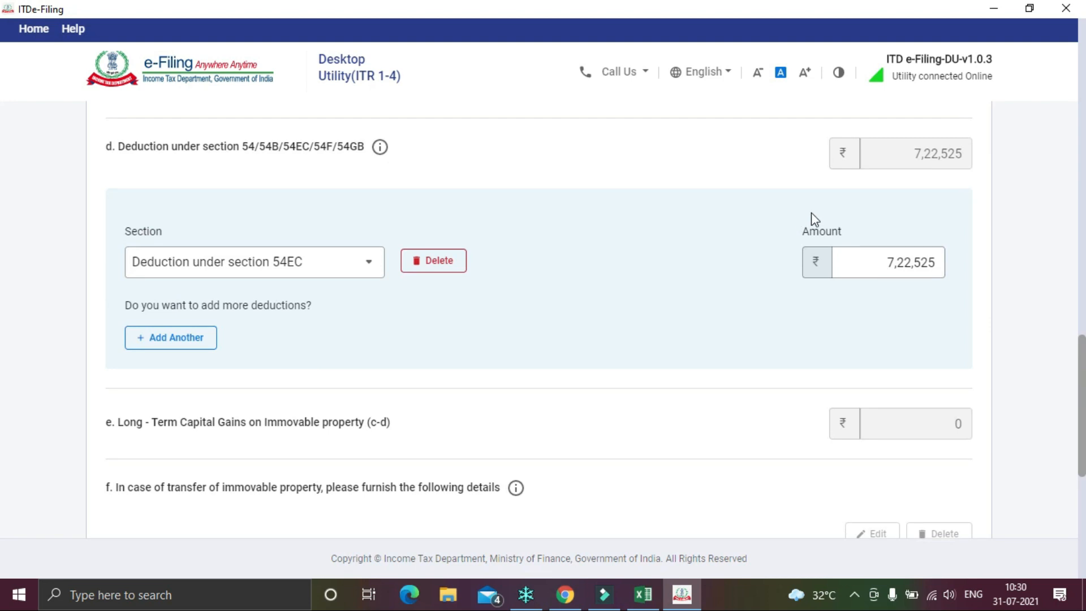
pyautogui.scroll(-5, 620, 290)
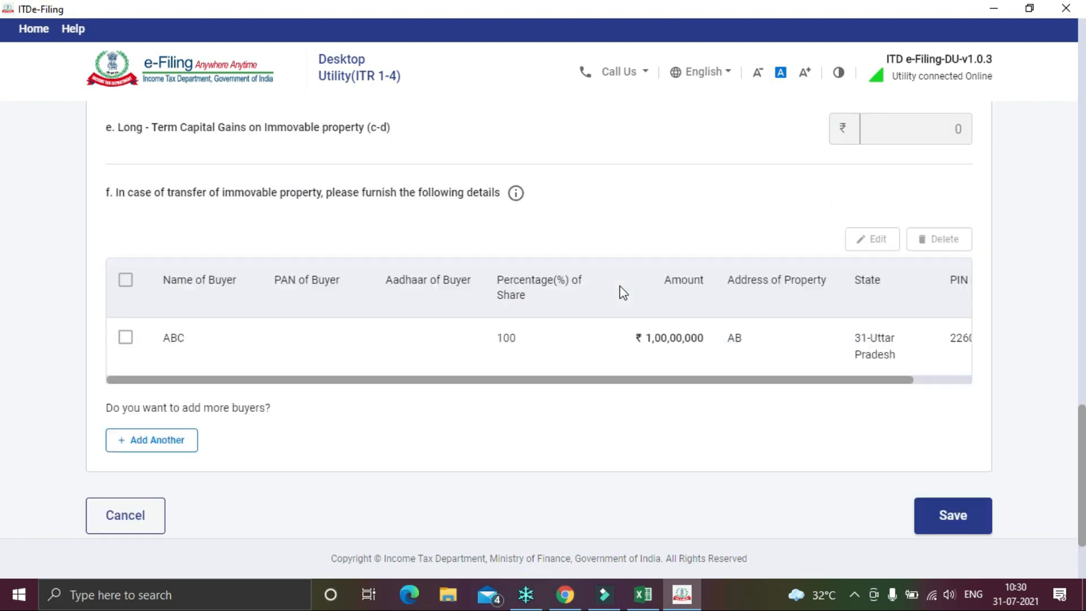
pyautogui.click(955, 497)
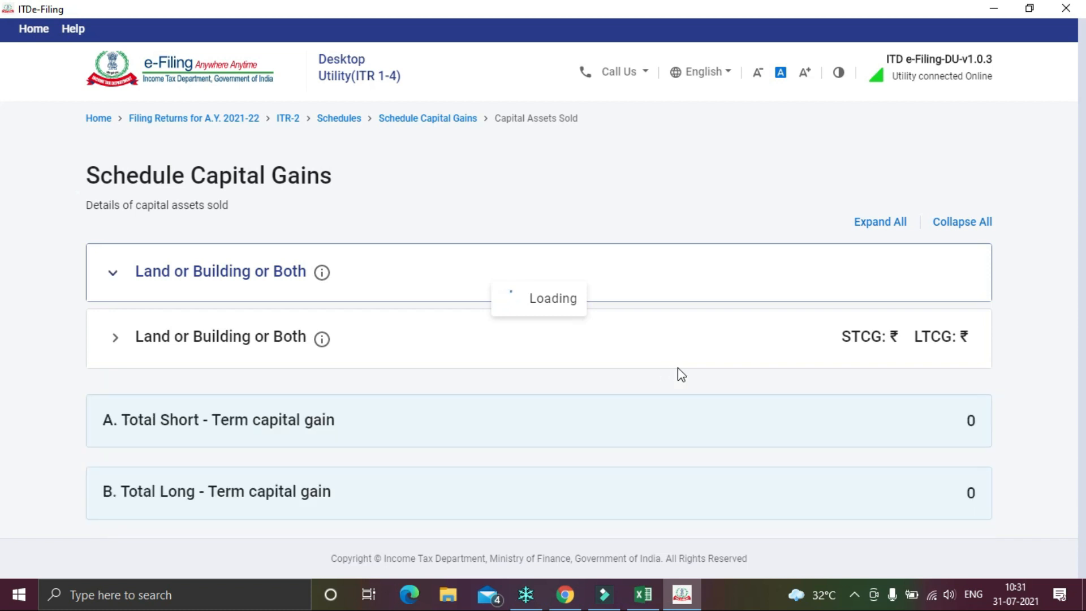
pyautogui.scroll(-2, 1018, 333)
pyautogui.scroll(1, 998, 301)
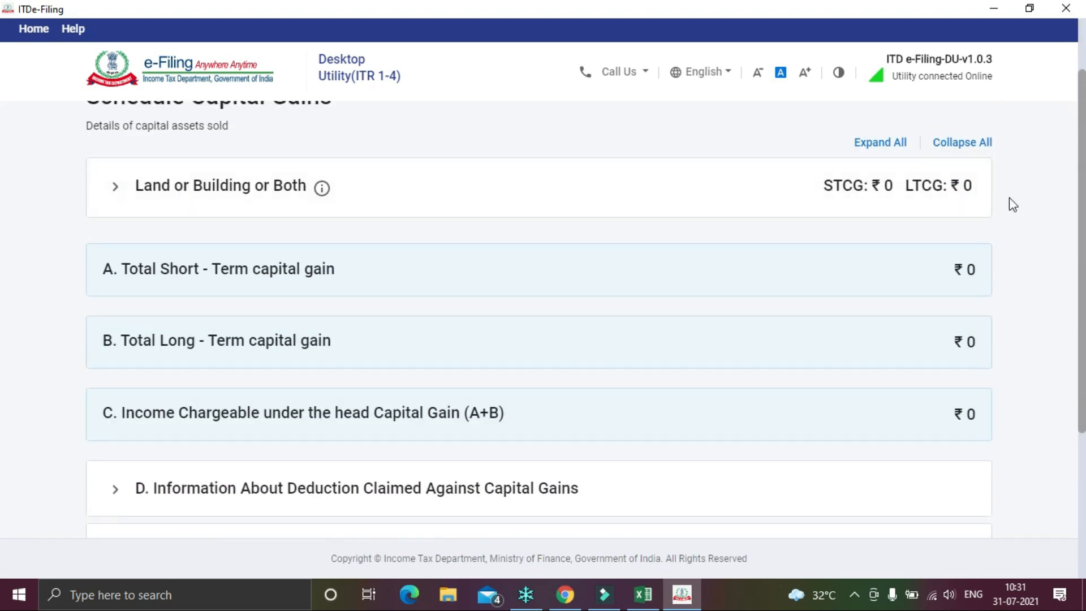
pyautogui.scroll(-2, 1032, 221)
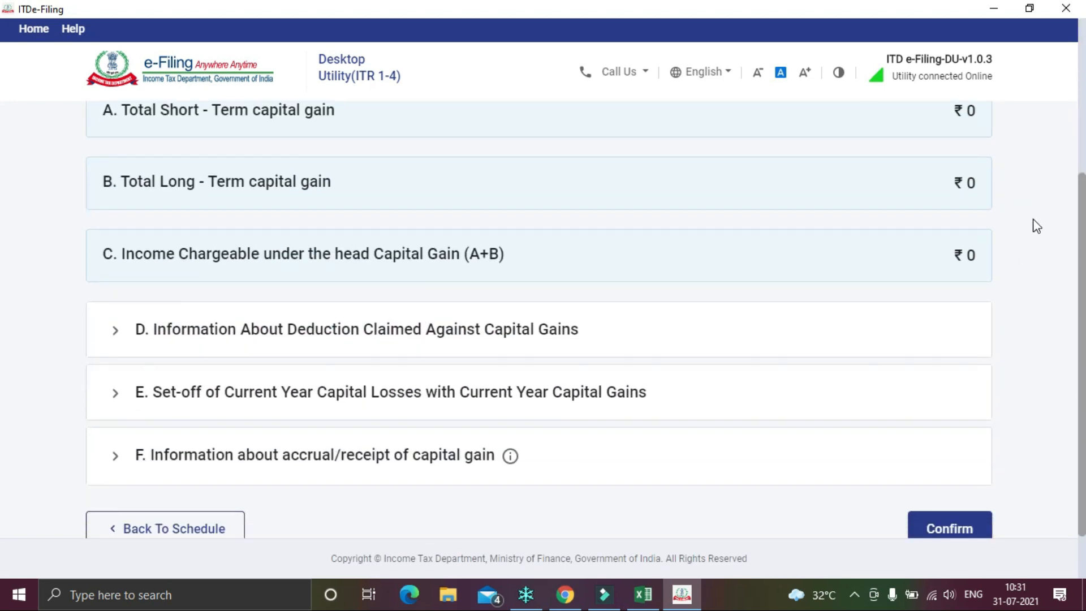
pyautogui.scroll(-1, 1037, 225)
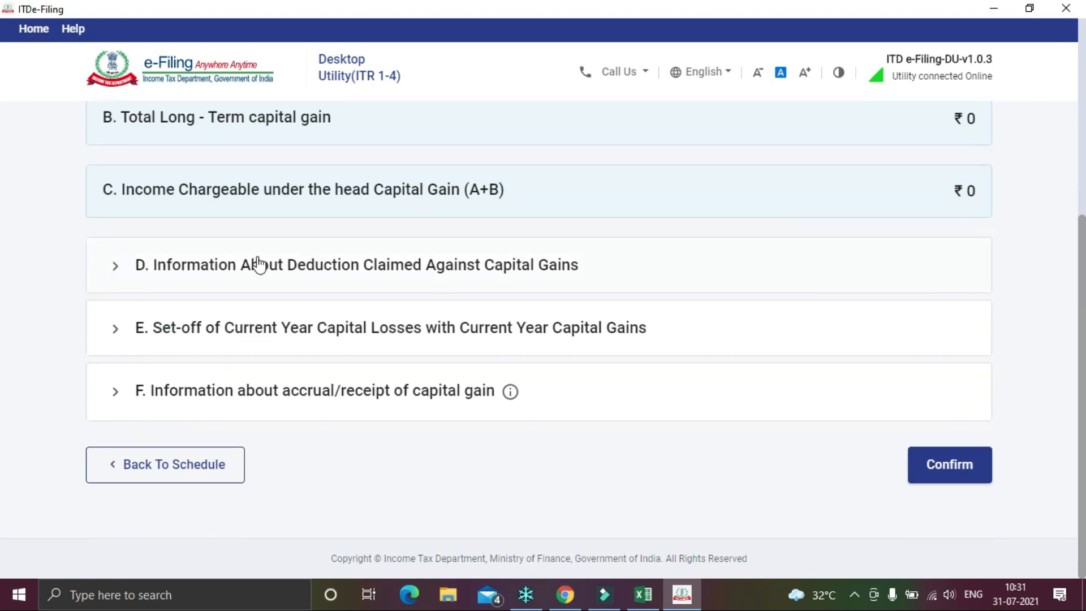
# - Add a detail entry for Deduction Under Section 54EC to the information about deductions claimed against capital gains
pyautogui.click(169, 276)
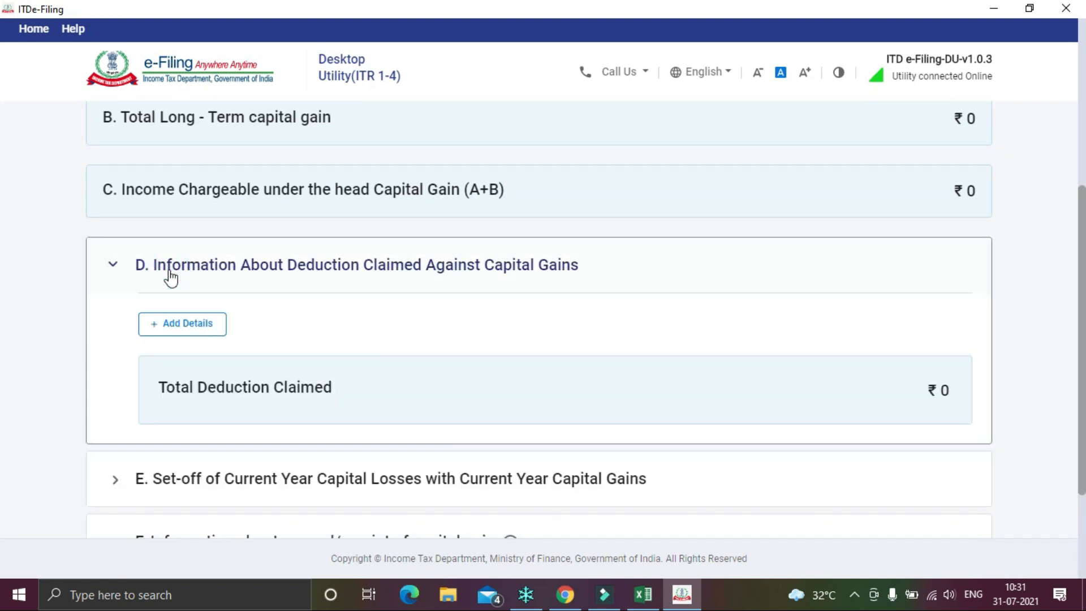
pyautogui.scroll(-1, 476, 287)
pyautogui.click(169, 249)
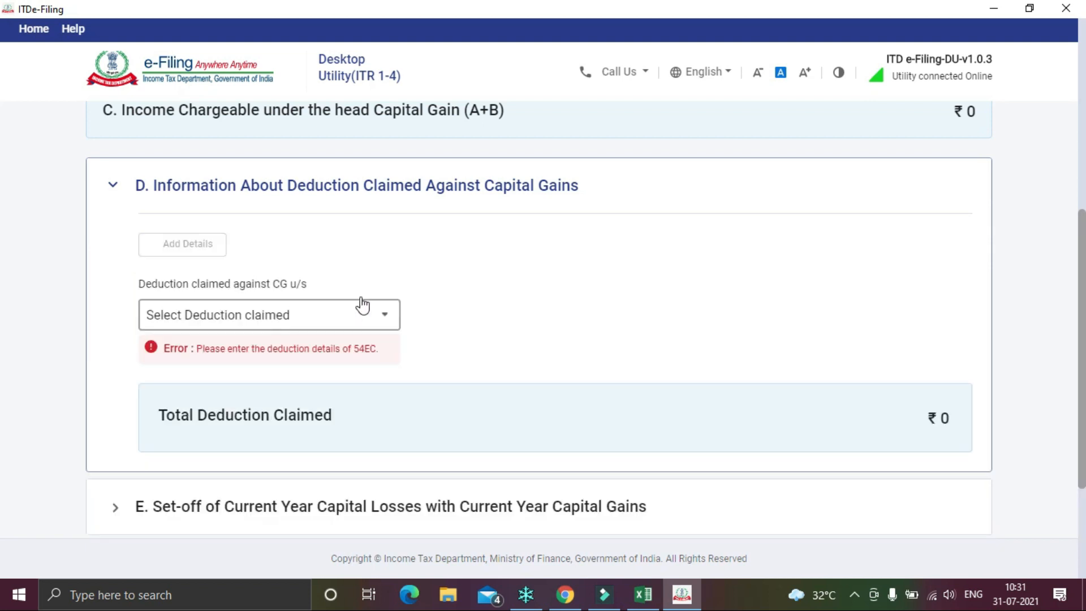
pyautogui.scroll(-2, 432, 291)
pyautogui.scroll(1, 439, 211)
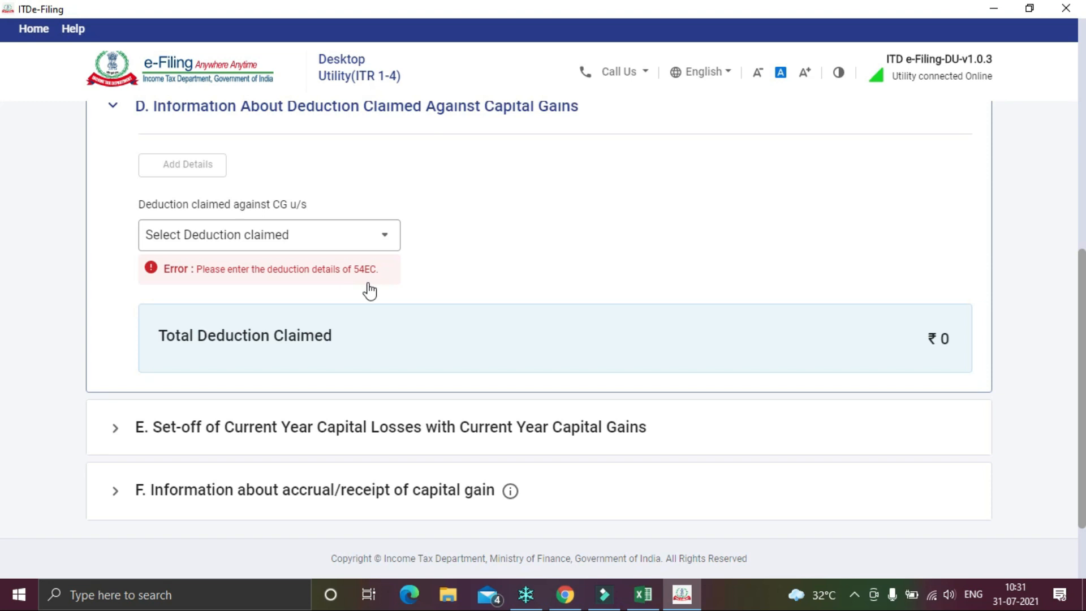
pyautogui.click(357, 234)
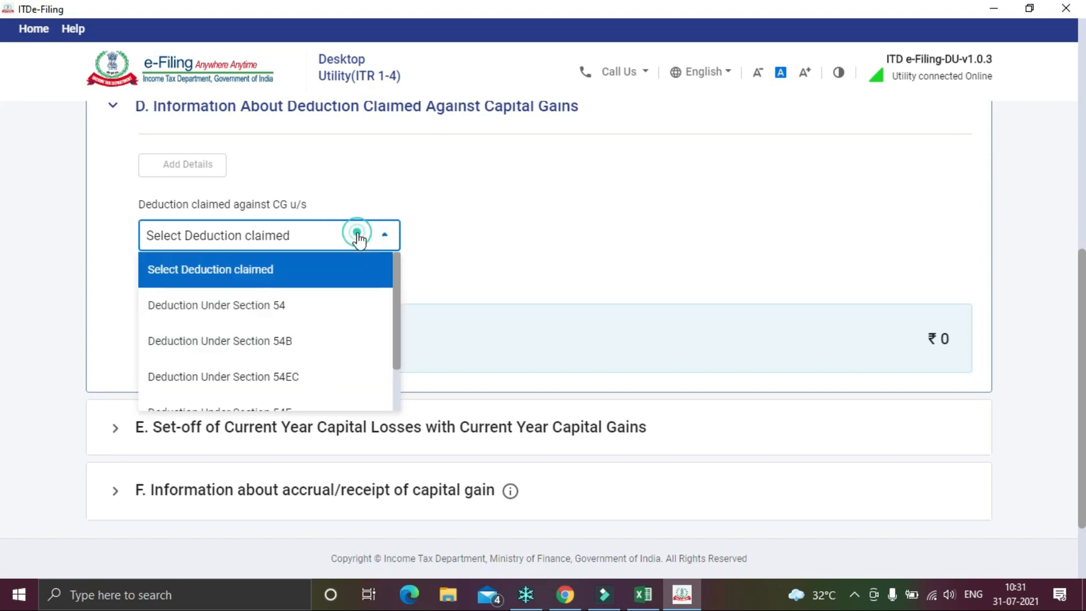
pyautogui.click(278, 375)
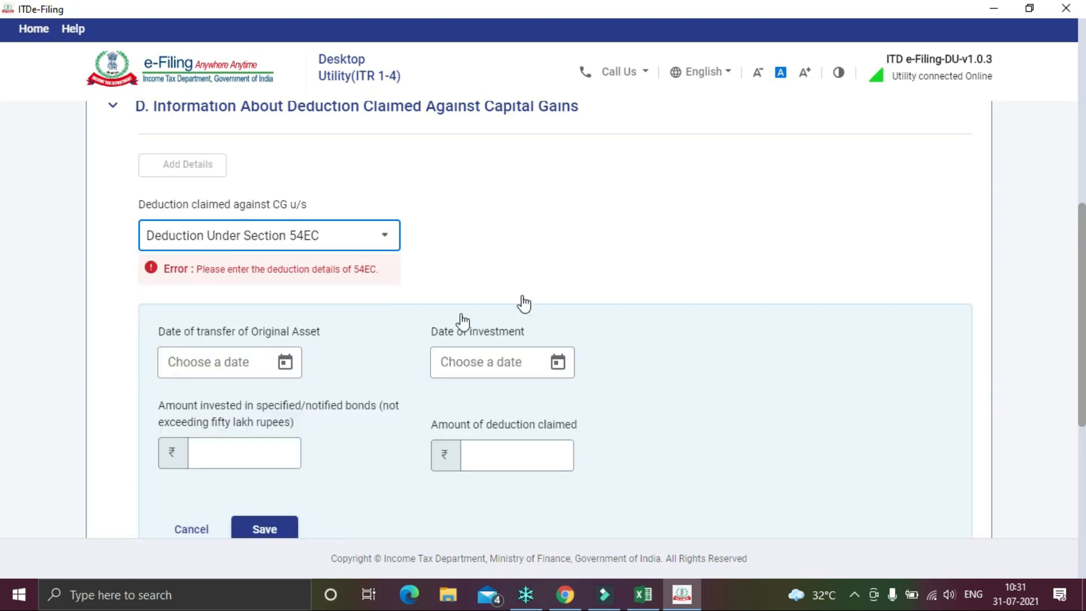
# - Switch to Excel to check the date the urban land was sold, and go back to the 54EC details in the e-Filing utility
pyautogui.scroll(-3, 523, 303)
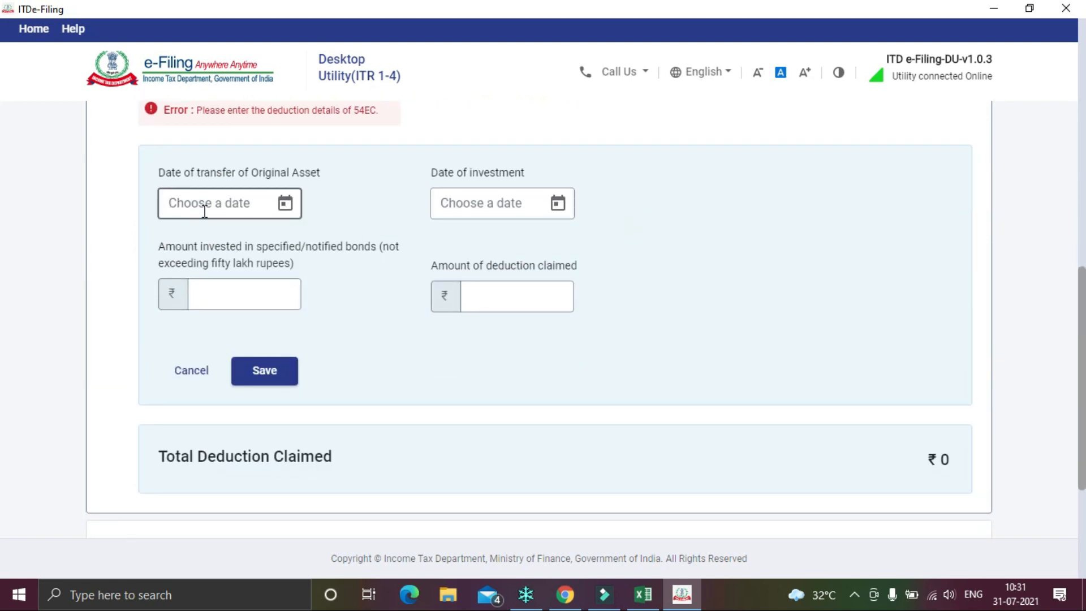
pyautogui.click(643, 594)
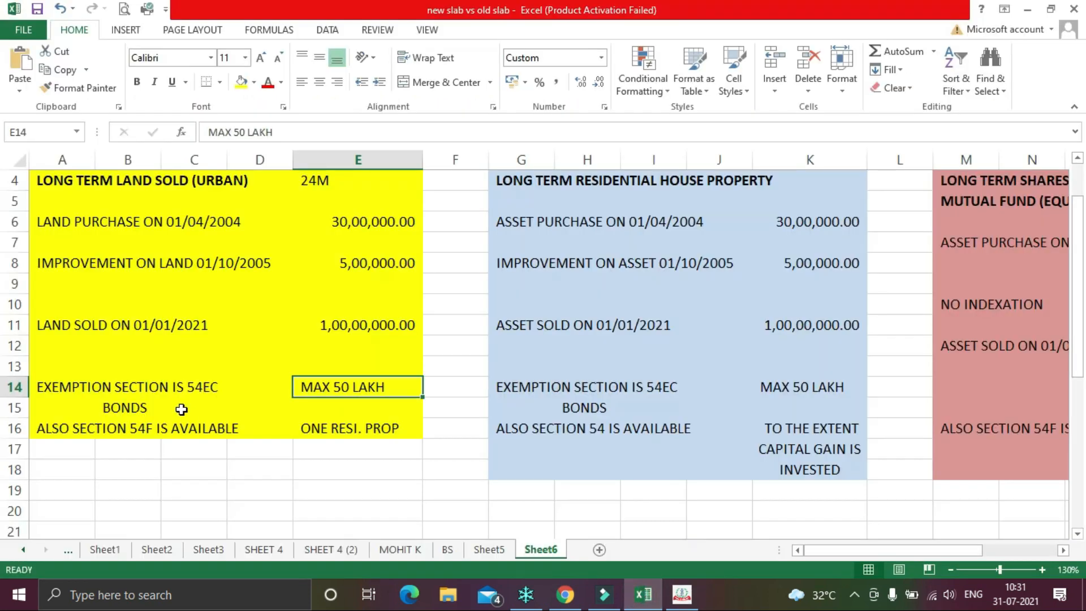
pyautogui.click(154, 324)
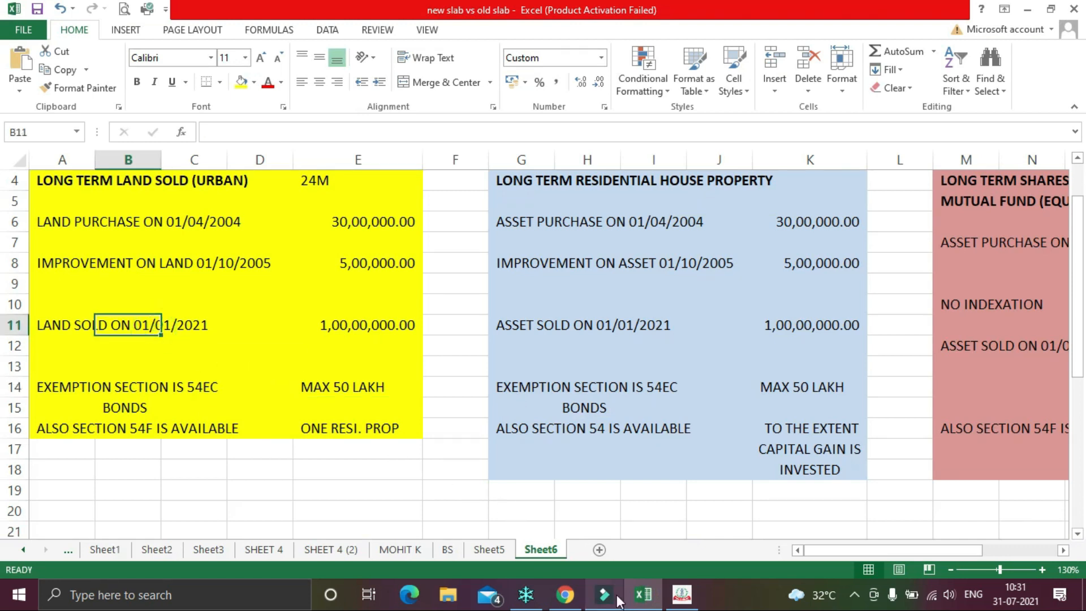
pyautogui.click(681, 594)
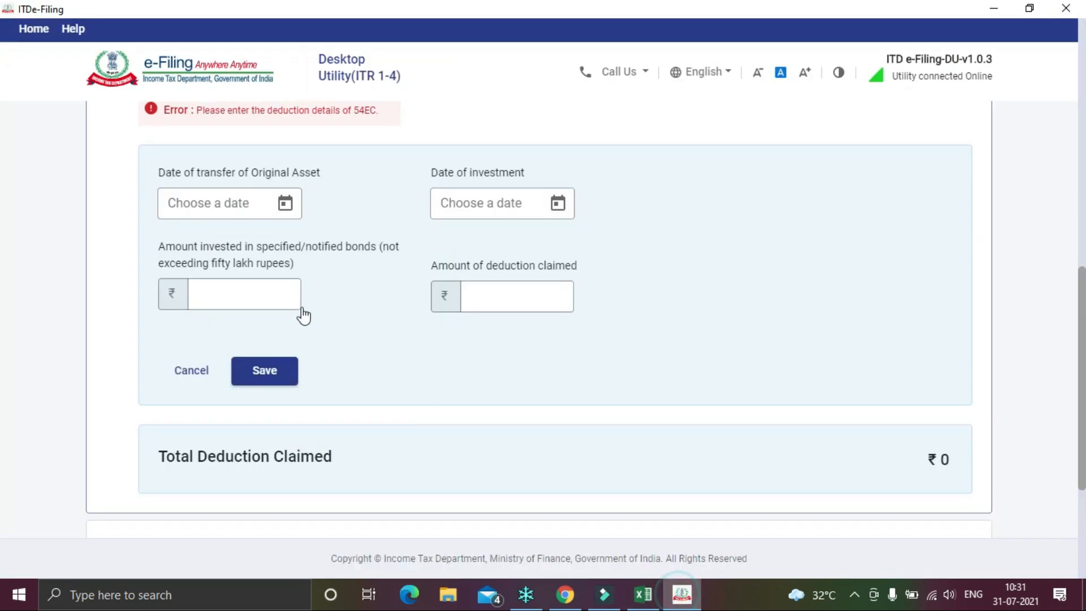
# - Set the date of transfer of the original asset in the 54EC deduction details to 01/01/2021
pyautogui.click(285, 207)
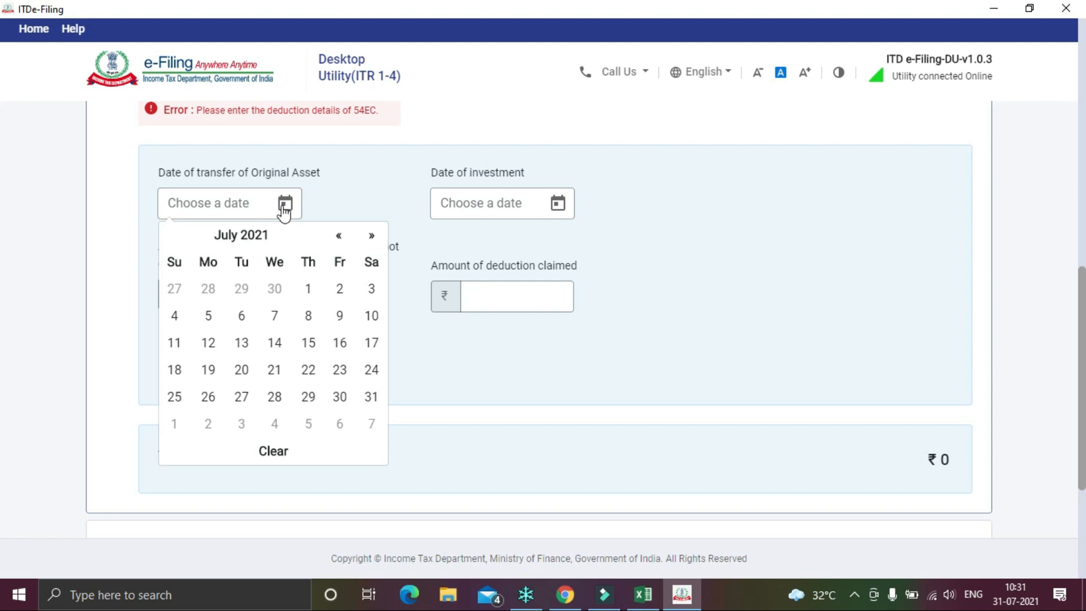
pyautogui.click(340, 241)
pyautogui.click(340, 241)
pyautogui.click(340, 240)
pyautogui.click(339, 241)
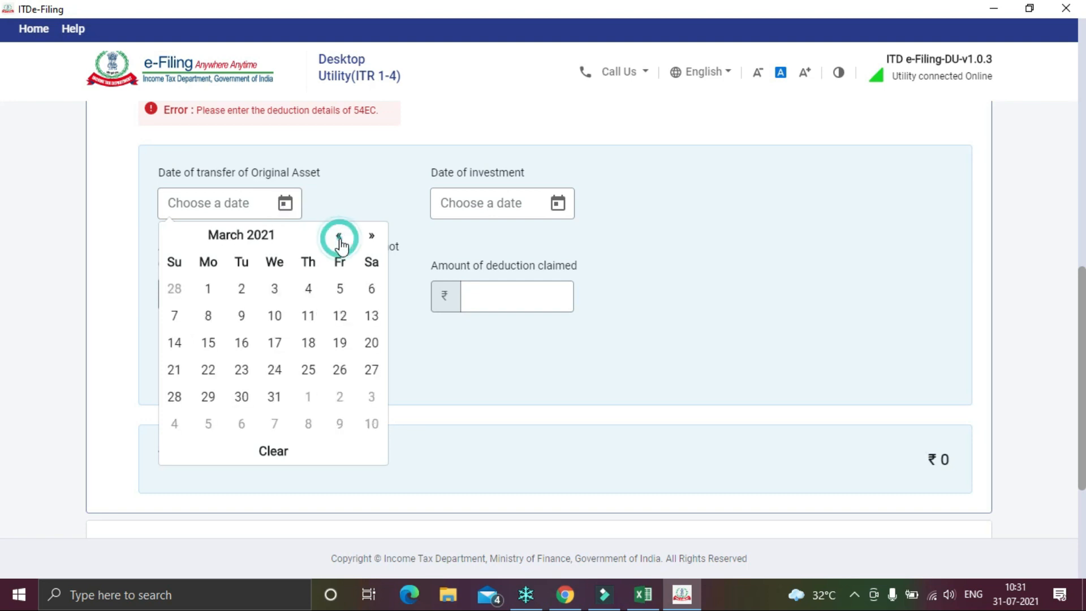
pyautogui.click(340, 240)
pyautogui.click(340, 240)
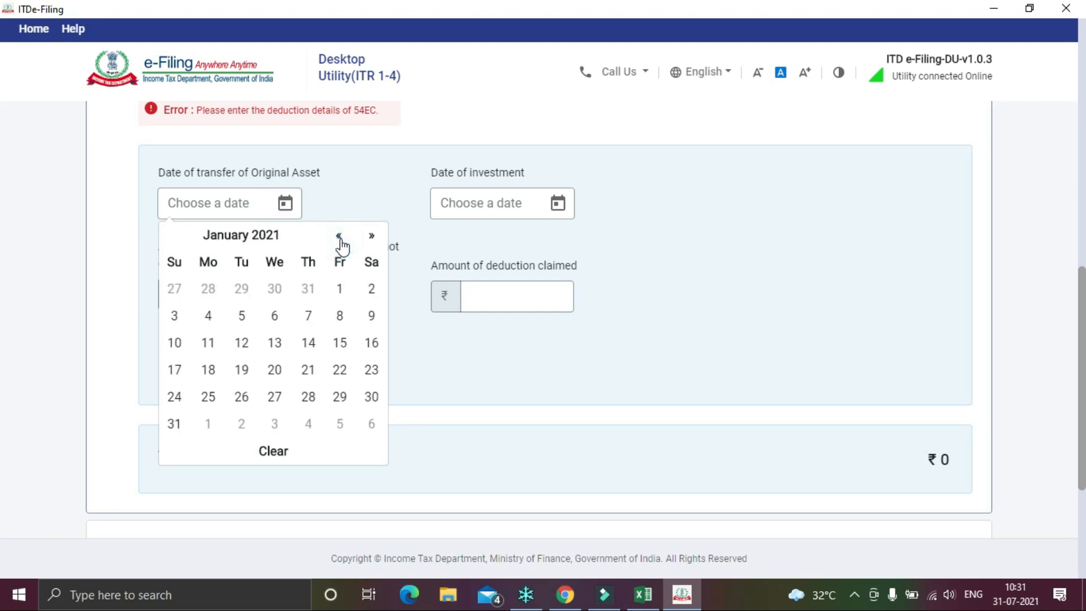
pyautogui.click(340, 289)
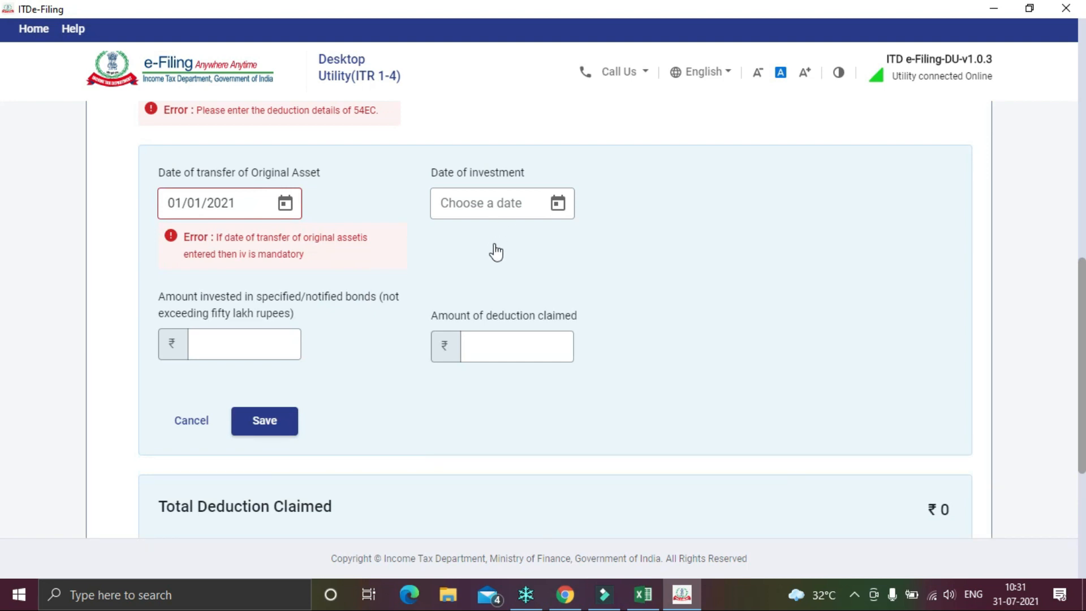
# - Set the date of investment in the 54EC deduction details to 01/02/2021
pyautogui.click(556, 208)
pyautogui.click(611, 237)
pyautogui.click(611, 237)
pyautogui.click(611, 236)
pyautogui.click(611, 237)
pyautogui.click(611, 236)
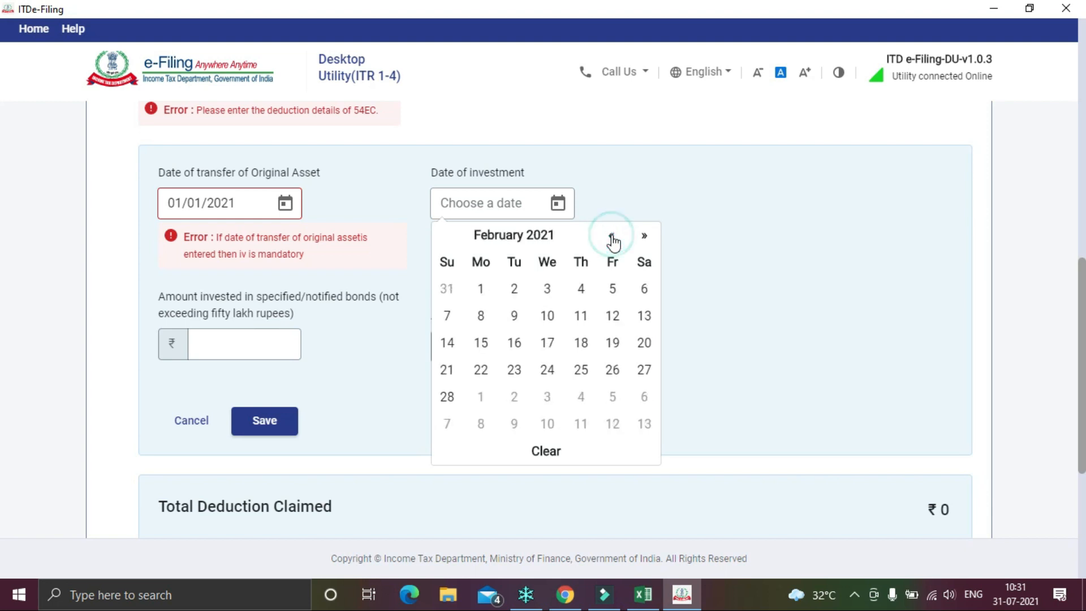
pyautogui.click(481, 288)
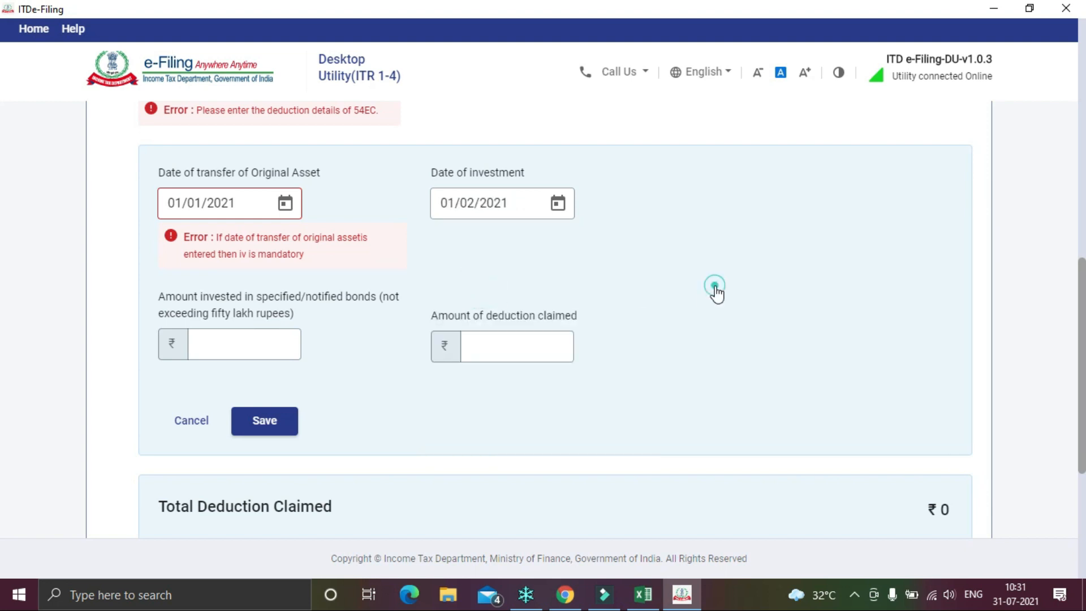
# - Enter 50,00,000 as the amount invested in bonds and 7,22,525 as the deduction claimed, and save the 54EC entry
pyautogui.click(239, 347)
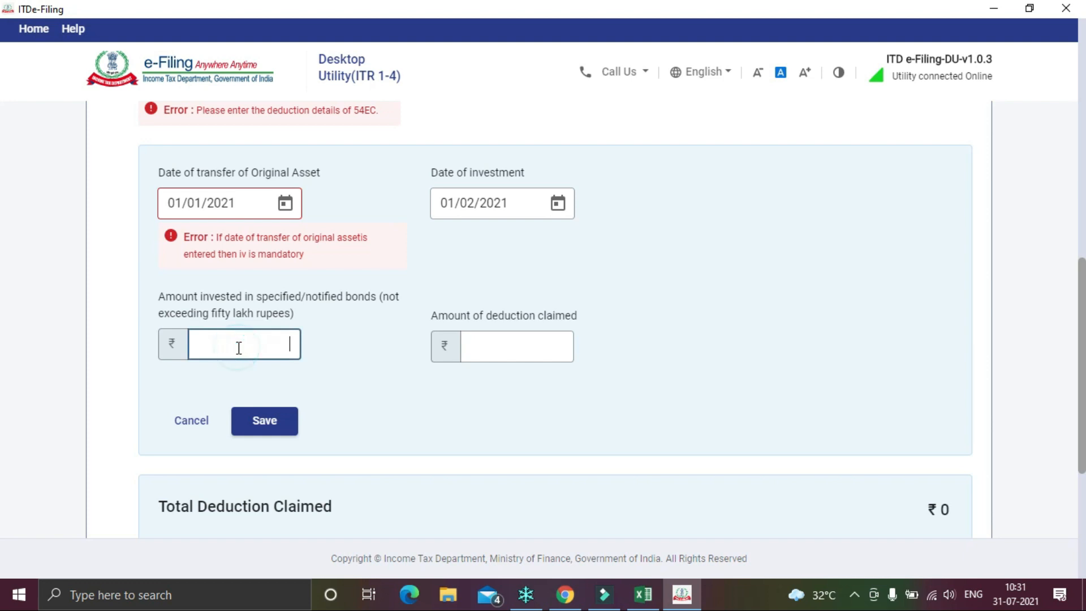
pyautogui.write('5000000')
pyautogui.click(715, 371)
pyautogui.click(521, 340)
pyautogui.click(522, 341)
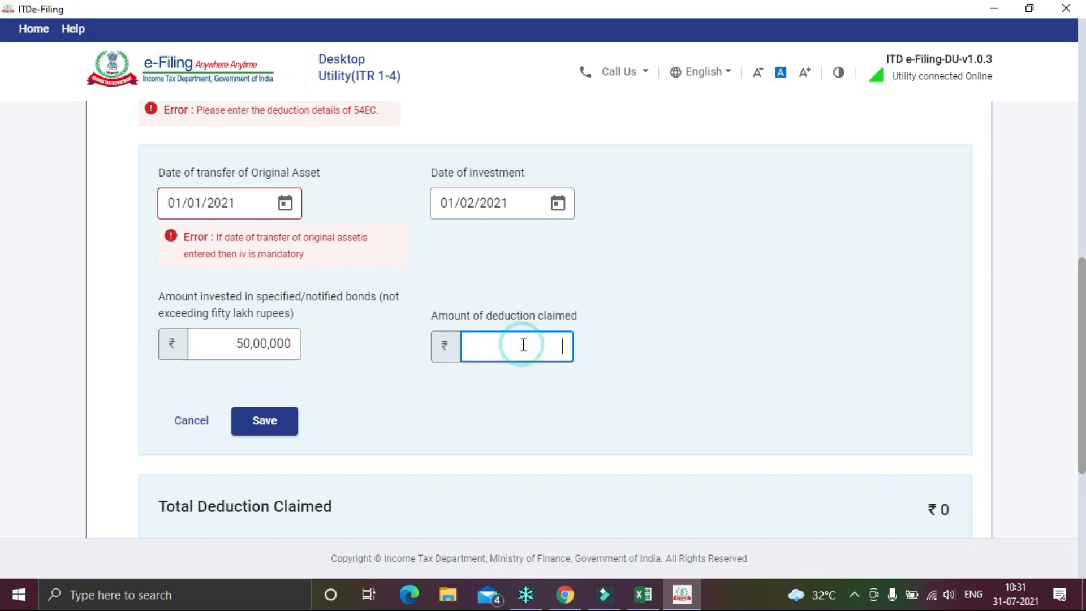
pyautogui.write('722525')
pyautogui.click(781, 357)
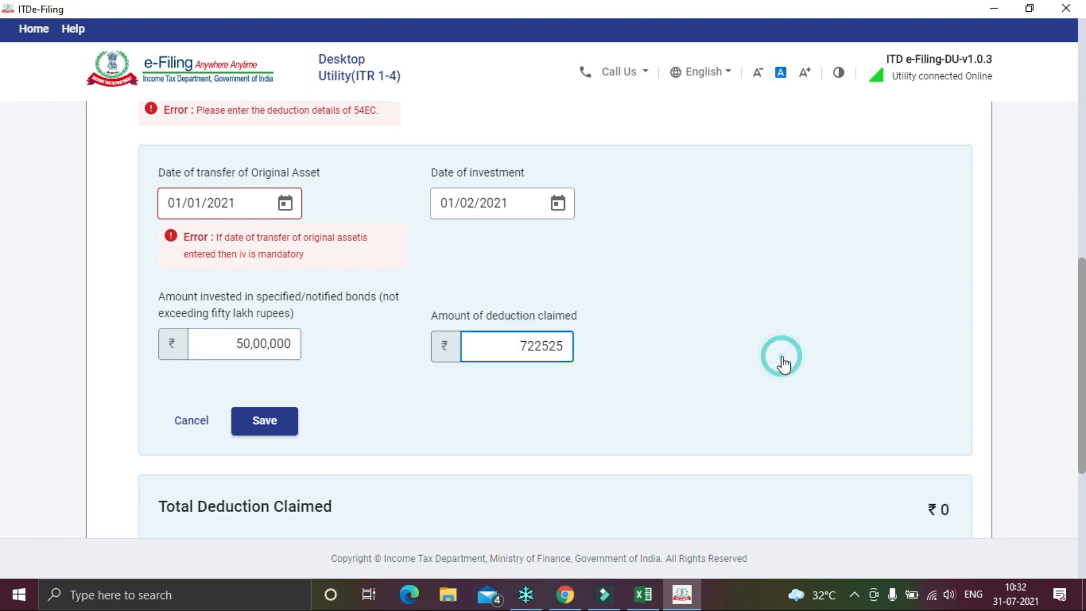
pyautogui.click(728, 358)
pyautogui.click(271, 422)
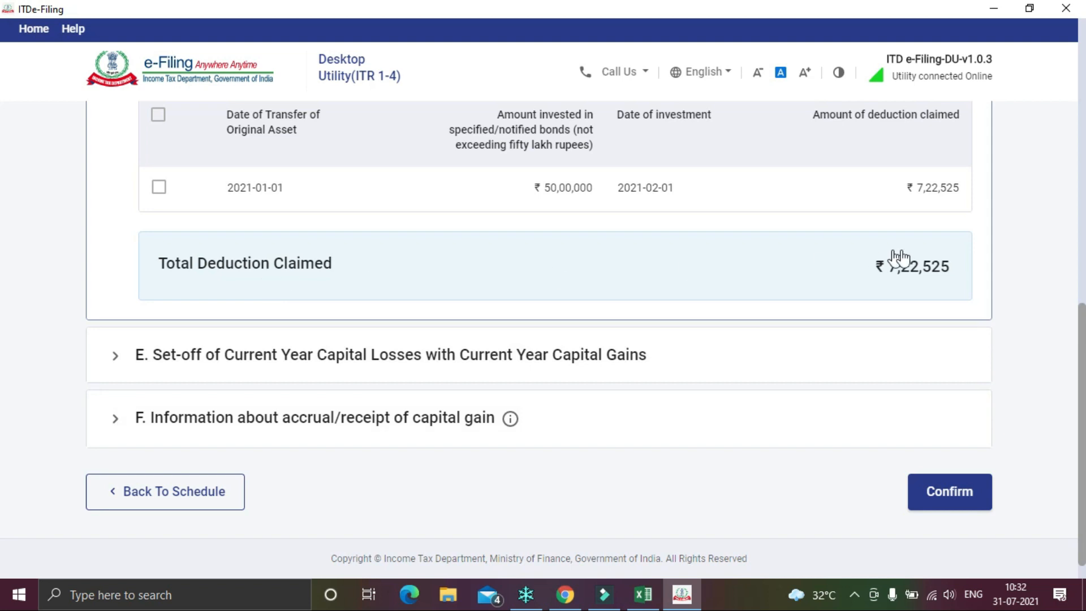
# - Confirm Schedule Capital Gains and find Schedule 112A in the schedules summary
pyautogui.scroll(-1, 984, 291)
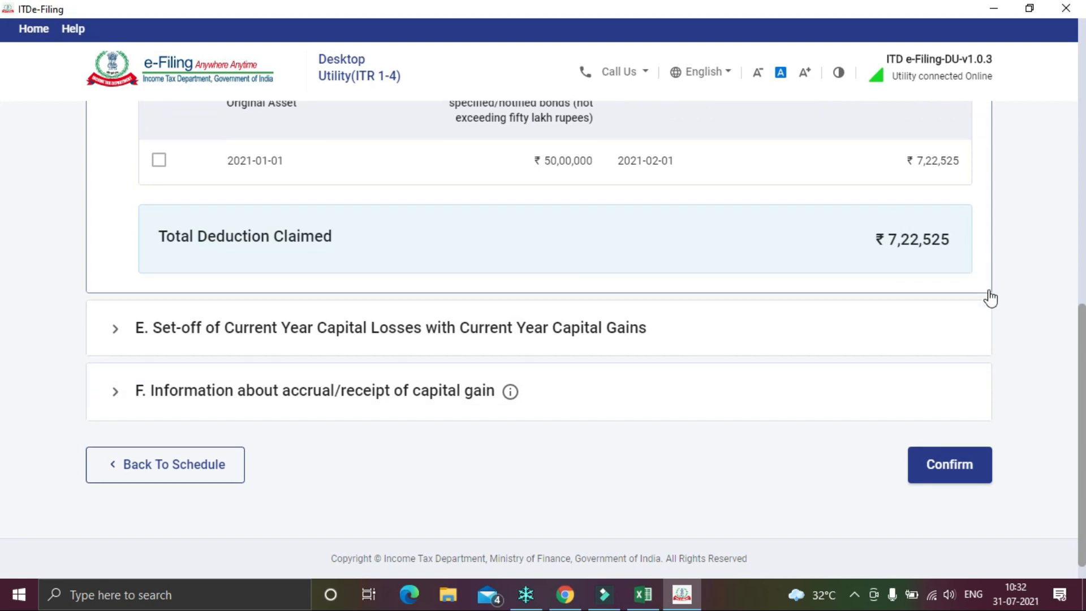
pyautogui.click(969, 475)
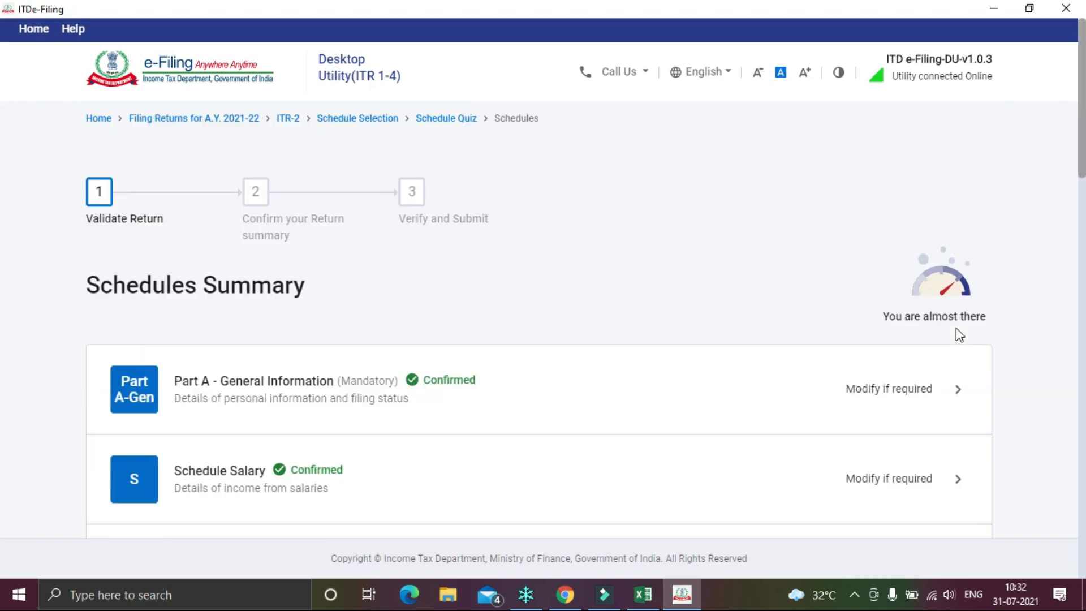
pyautogui.scroll(-3, 956, 328)
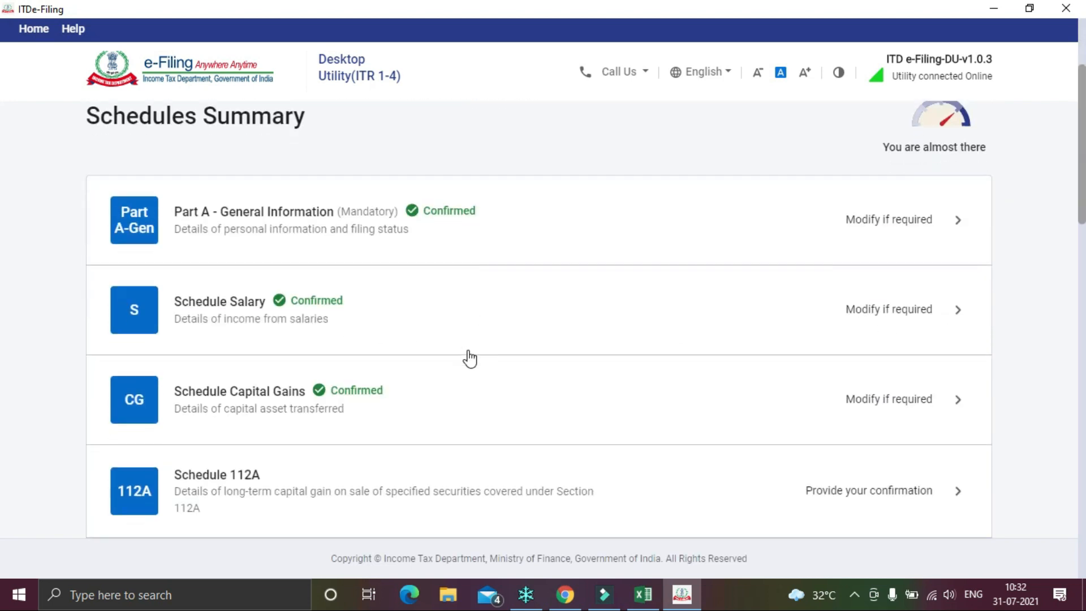
pyautogui.scroll(-3, 468, 359)
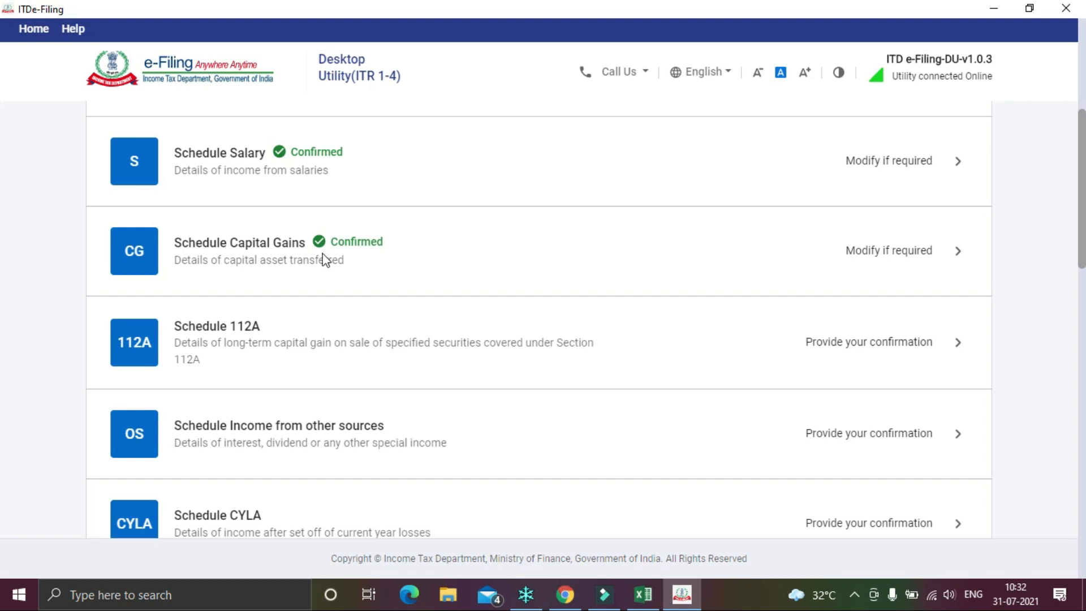
pyautogui.scroll(-1, 530, 256)
pyautogui.scroll(-1, 385, 263)
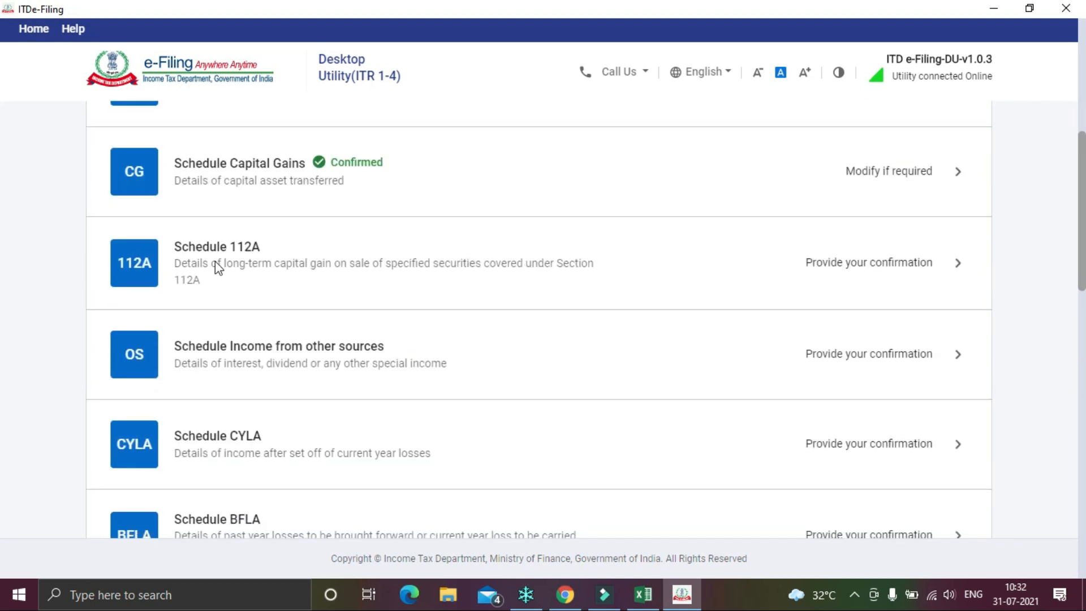
# - Switch to Excel to read Scenario 3 on long-term listed shares and equity mutual funds, and return to the e-Filing utility
pyautogui.click(680, 603)
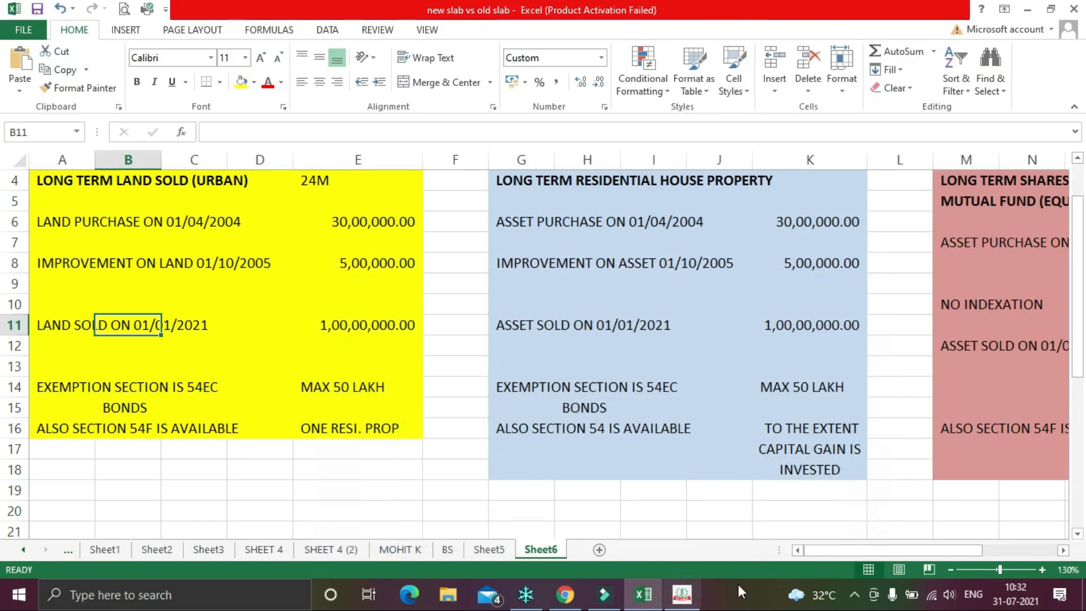
pyautogui.moveTo(847, 546); pyautogui.dragTo(983, 551)
pyautogui.scroll(1, 928, 538)
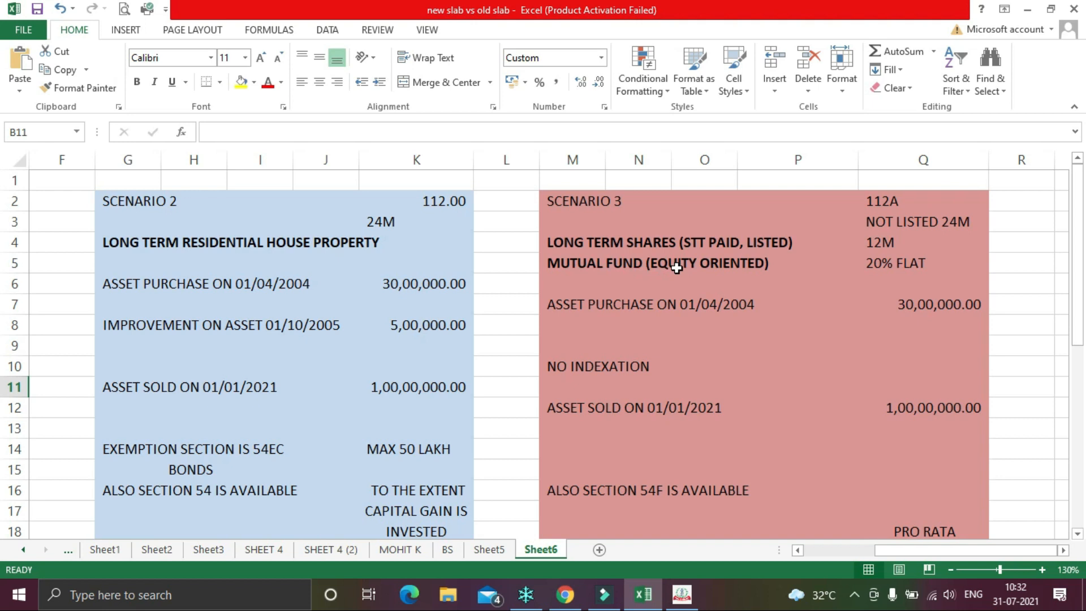
pyautogui.click(681, 593)
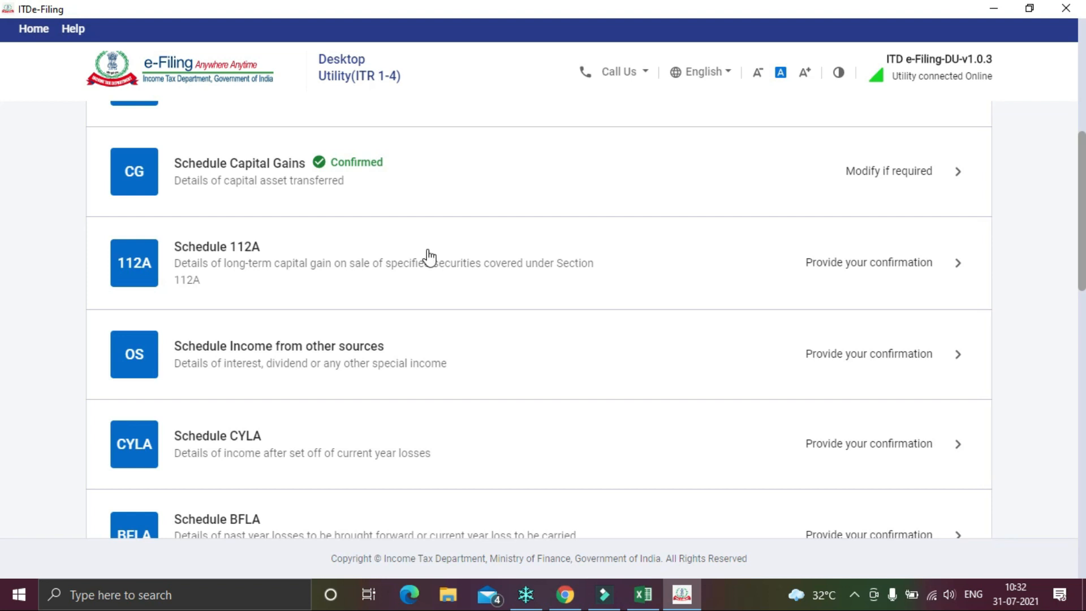
# - Open Part B - TI, review the short-term and long-term capital gains details and the remaining income items, and confirm the schedule
pyautogui.scroll(5, 428, 257)
pyautogui.scroll(-5, 427, 258)
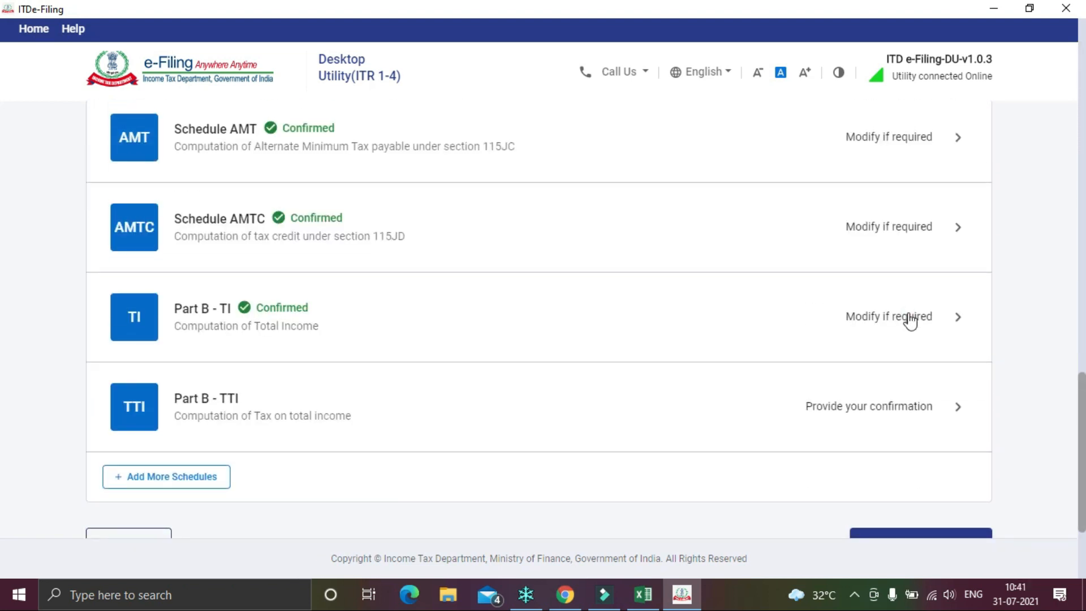
pyautogui.click(908, 317)
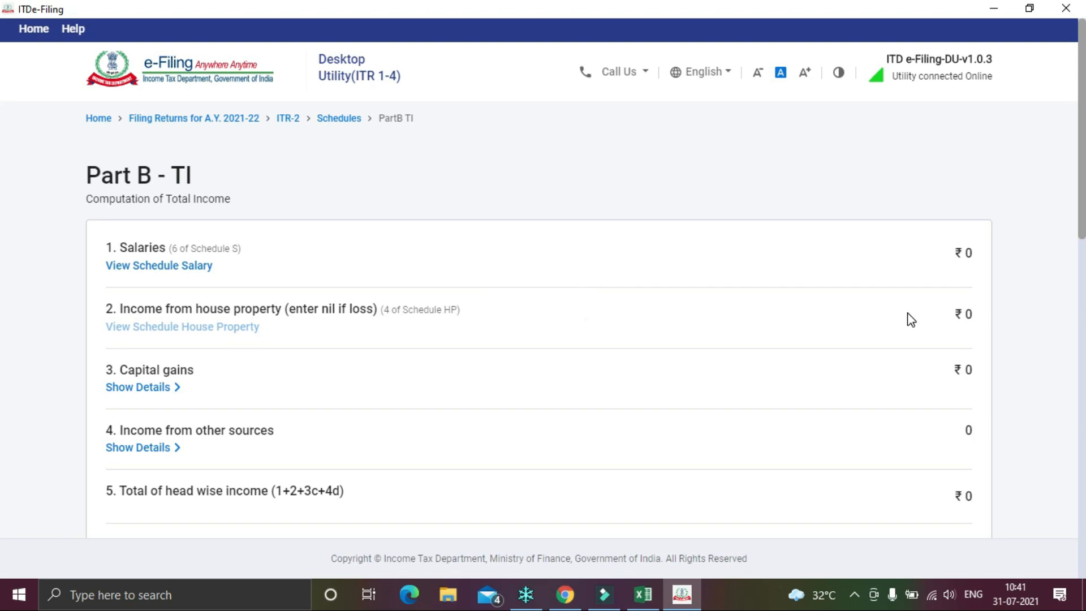
pyautogui.scroll(-1, 593, 320)
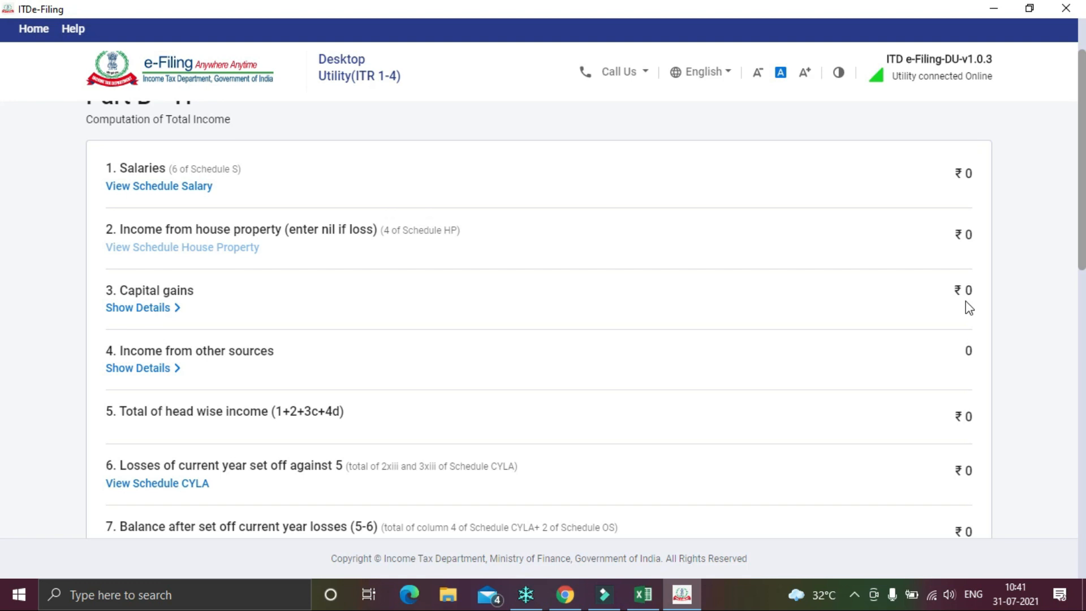
pyautogui.click(162, 308)
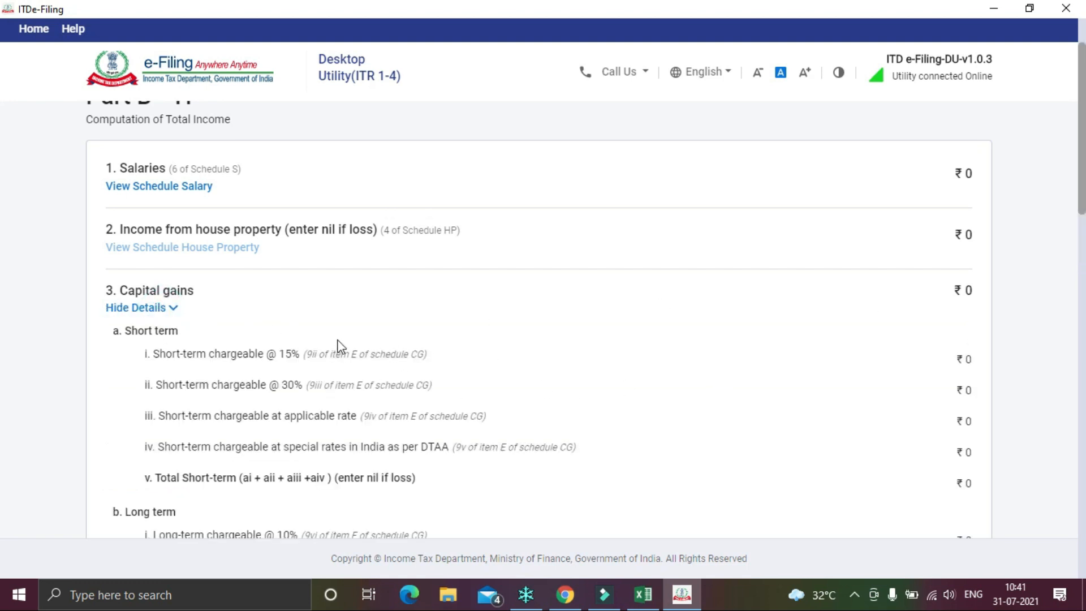
pyautogui.scroll(-2, 338, 346)
pyautogui.scroll(-1, 261, 334)
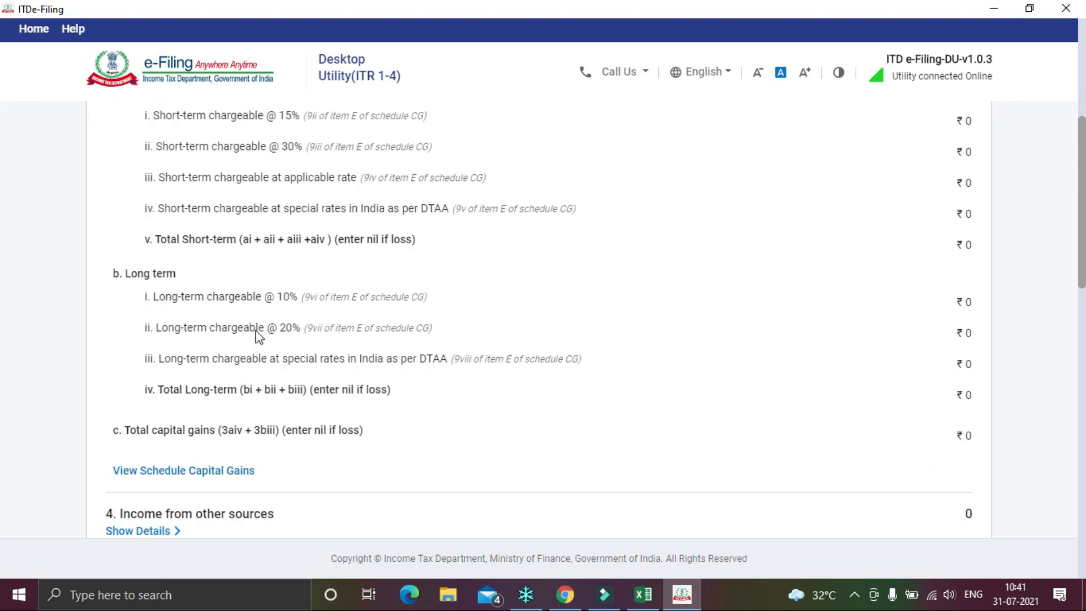
pyautogui.scroll(-1, 258, 401)
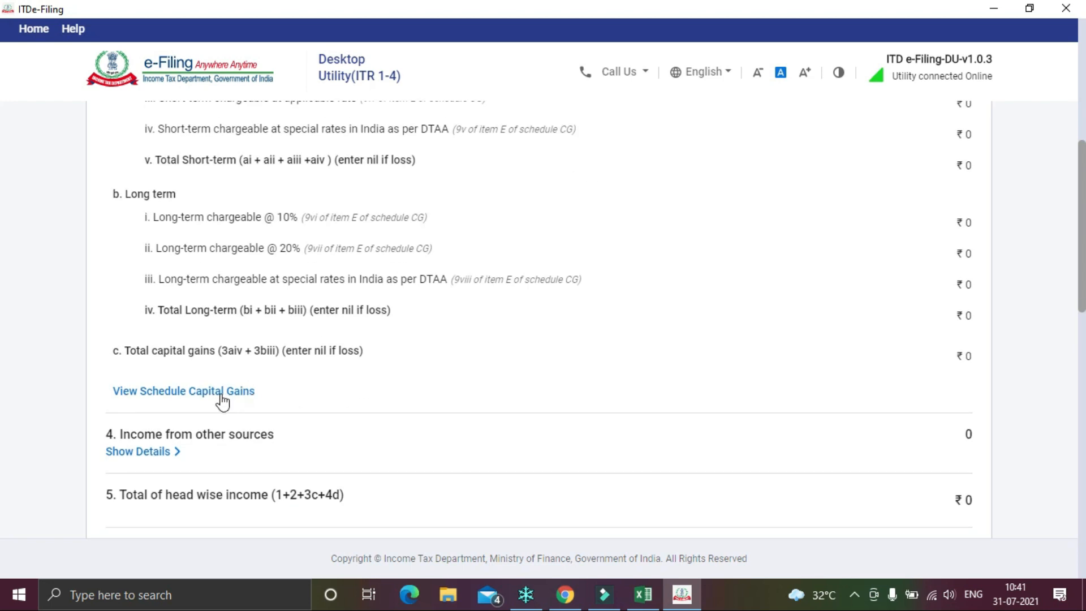
pyautogui.scroll(-10, 458, 342)
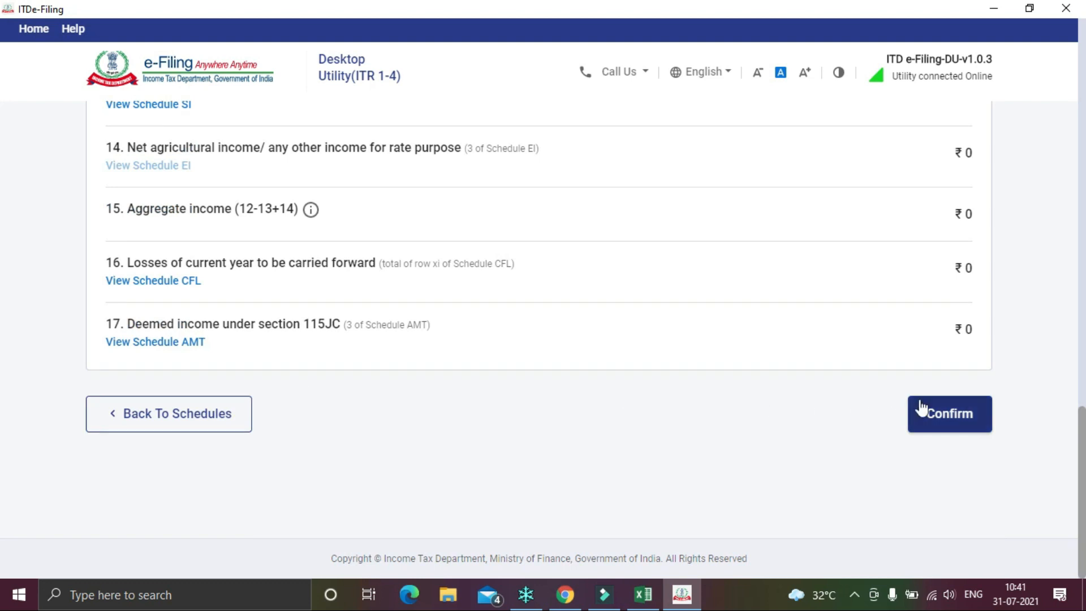
pyautogui.click(930, 411)
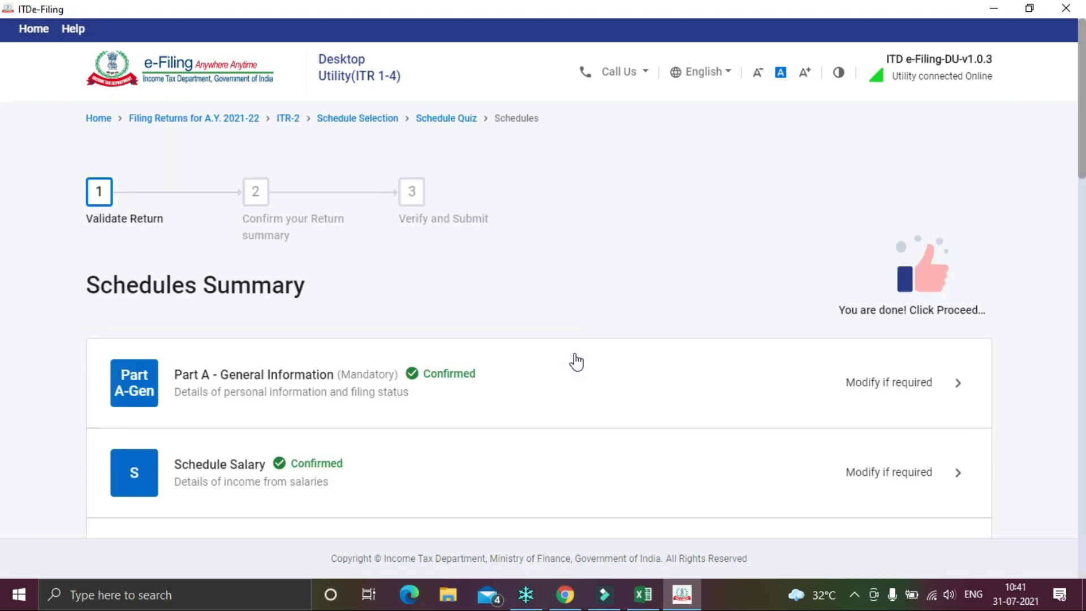
# - Open Part B - TTI, review the computation of tax liability, and proceed to the preview of the return
pyautogui.scroll(-15, 582, 357)
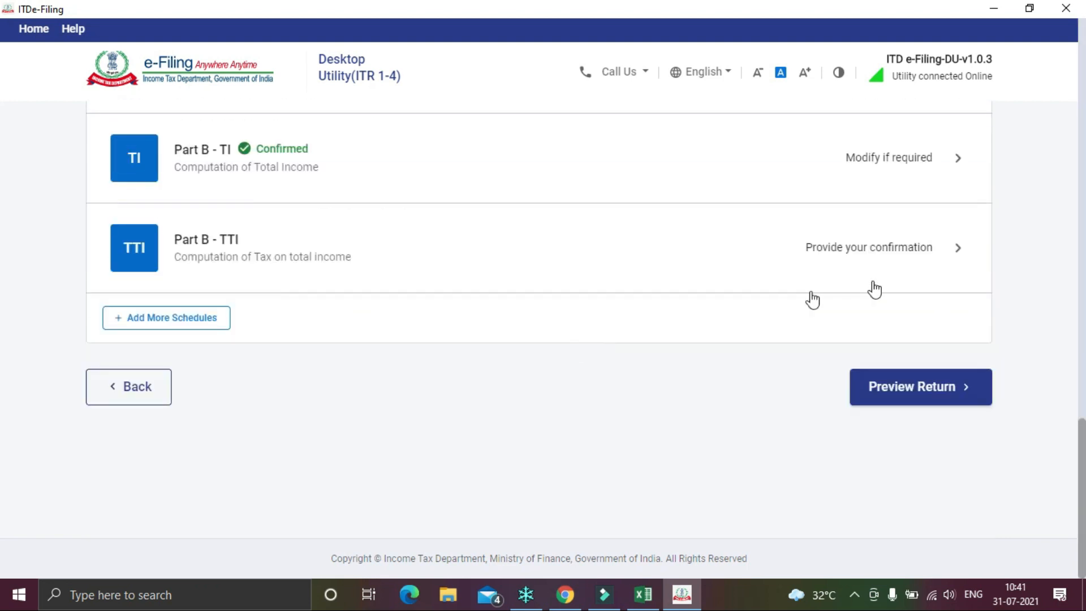
pyautogui.click(914, 258)
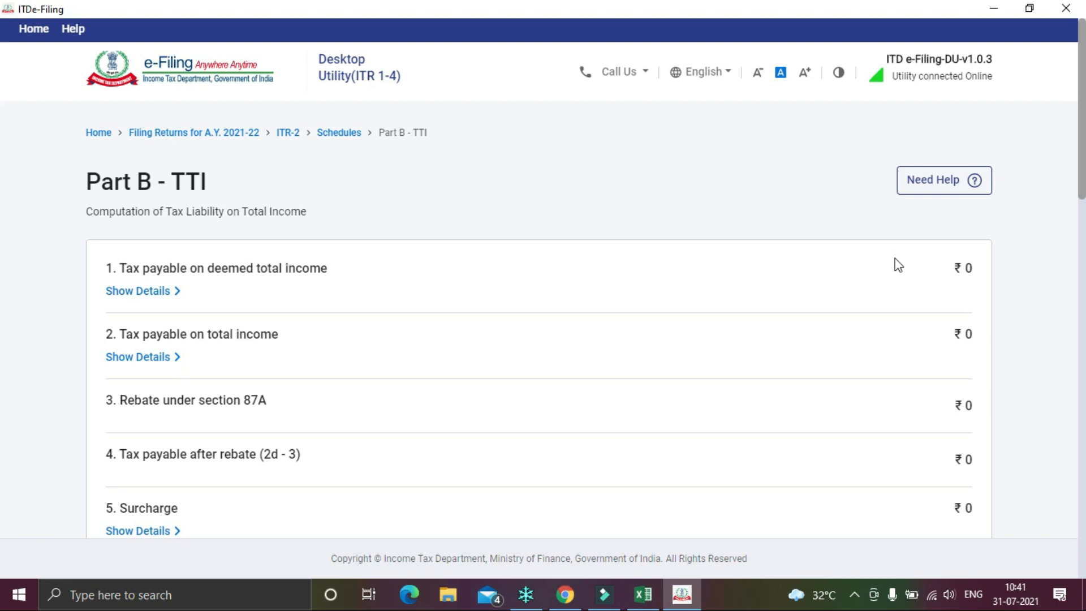
pyautogui.scroll(-10, 797, 284)
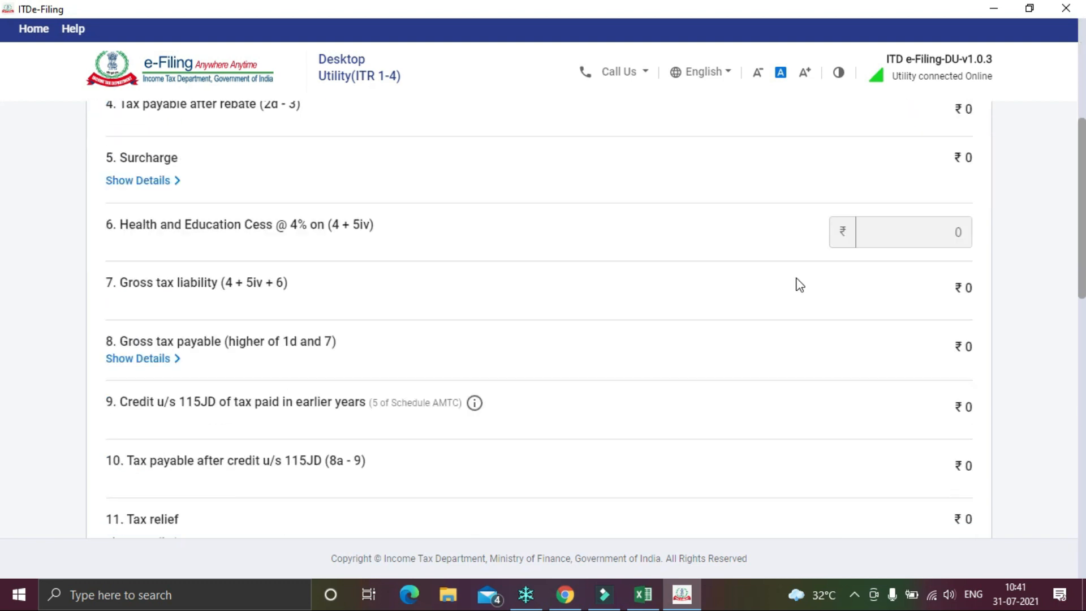
pyautogui.scroll(-8, 797, 284)
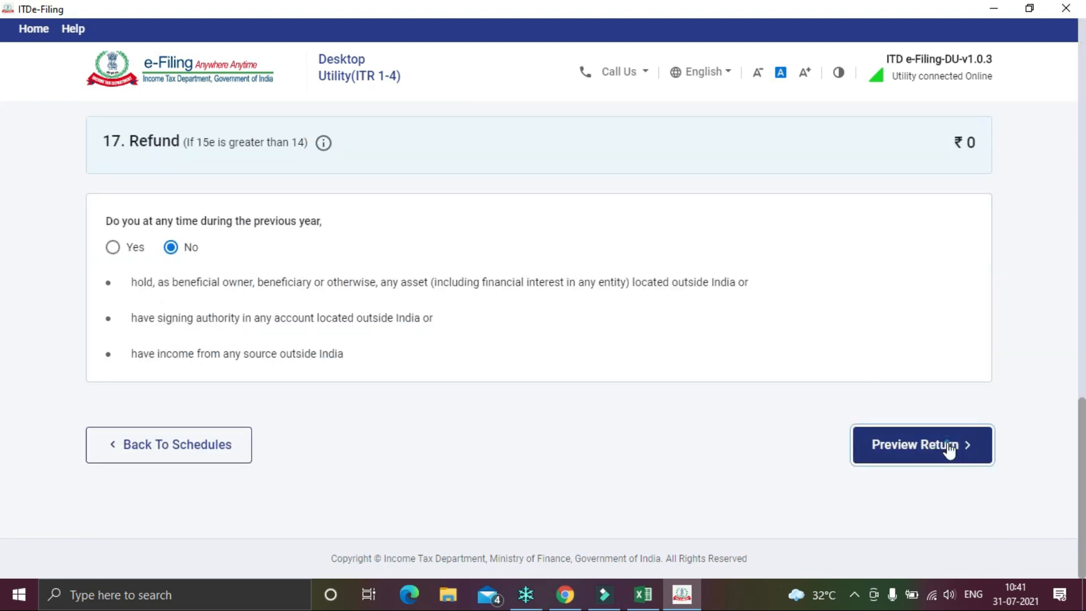
pyautogui.click(950, 451)
# - Go through the return preview and the verification page, leaving the tax return preparer details blank, and run the validation of the return
pyautogui.scroll(-20, 591, 305)
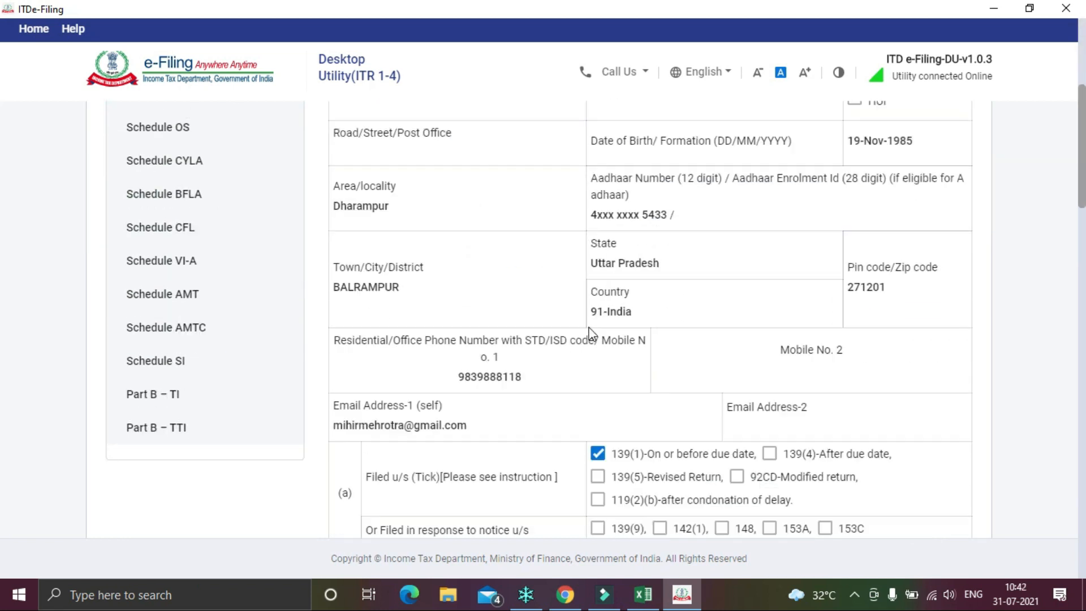
pyautogui.scroll(-10, 584, 362)
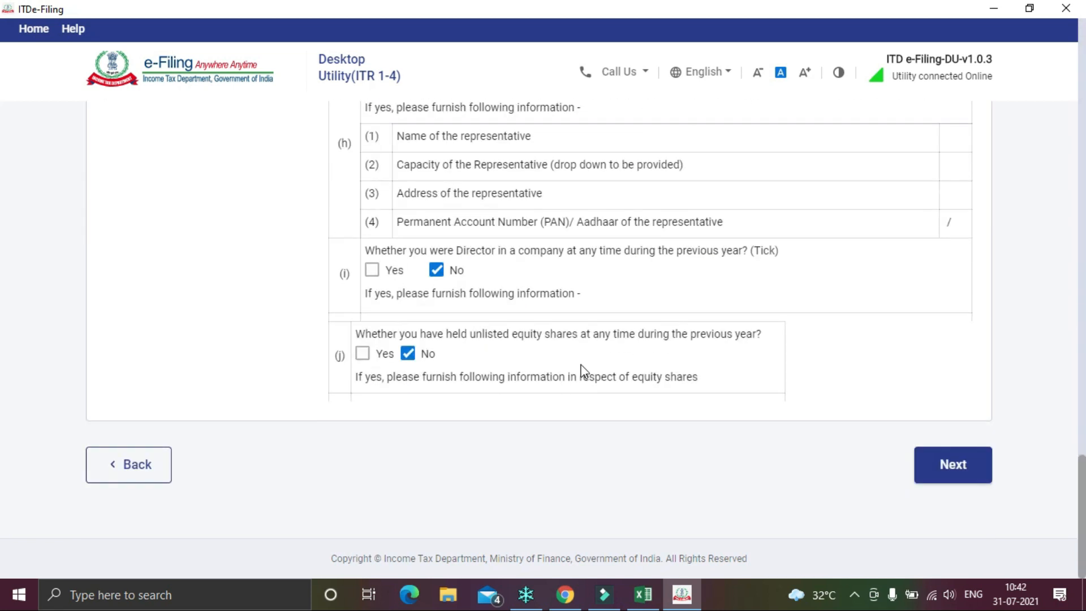
pyautogui.click(960, 474)
pyautogui.scroll(-15, 775, 396)
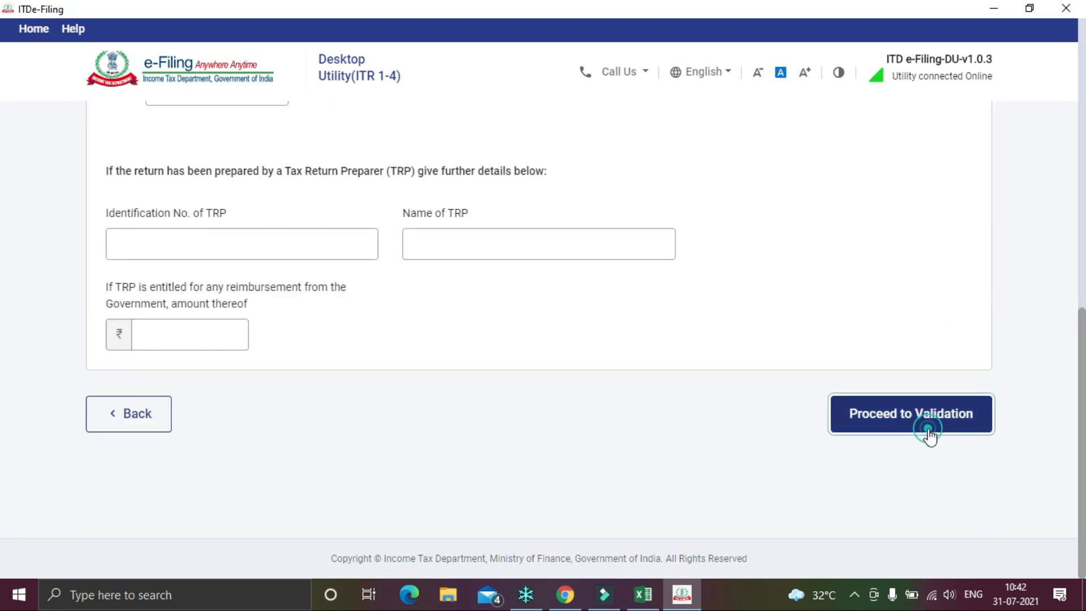
pyautogui.click(858, 424)
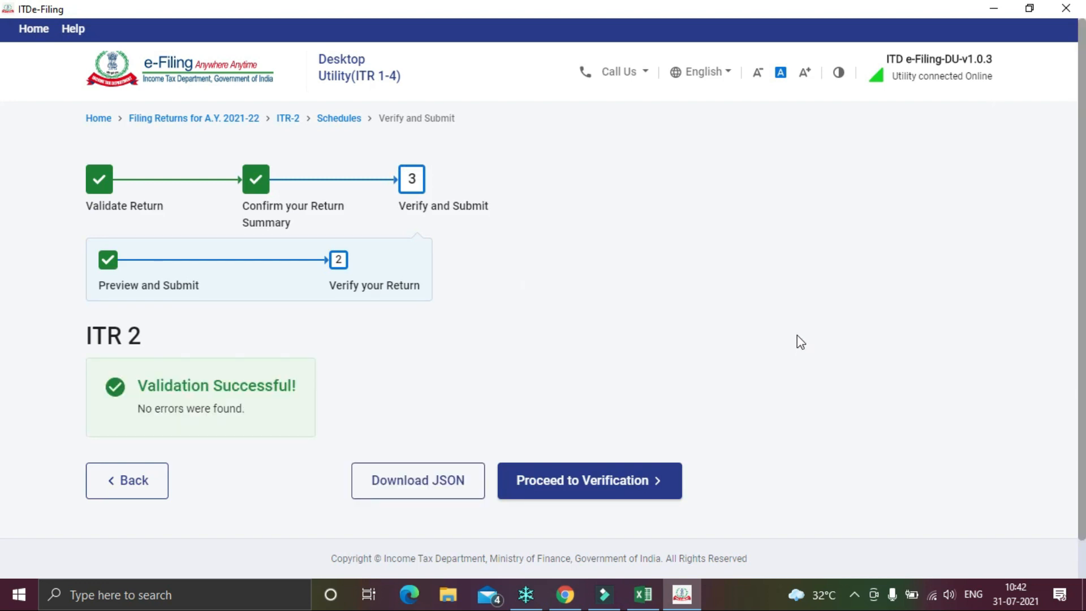
# - Switch to Excel, review Scenario 2 on residential house property, and select its section 54 exemption note in G16:K18
pyautogui.scroll(-1, 796, 335)
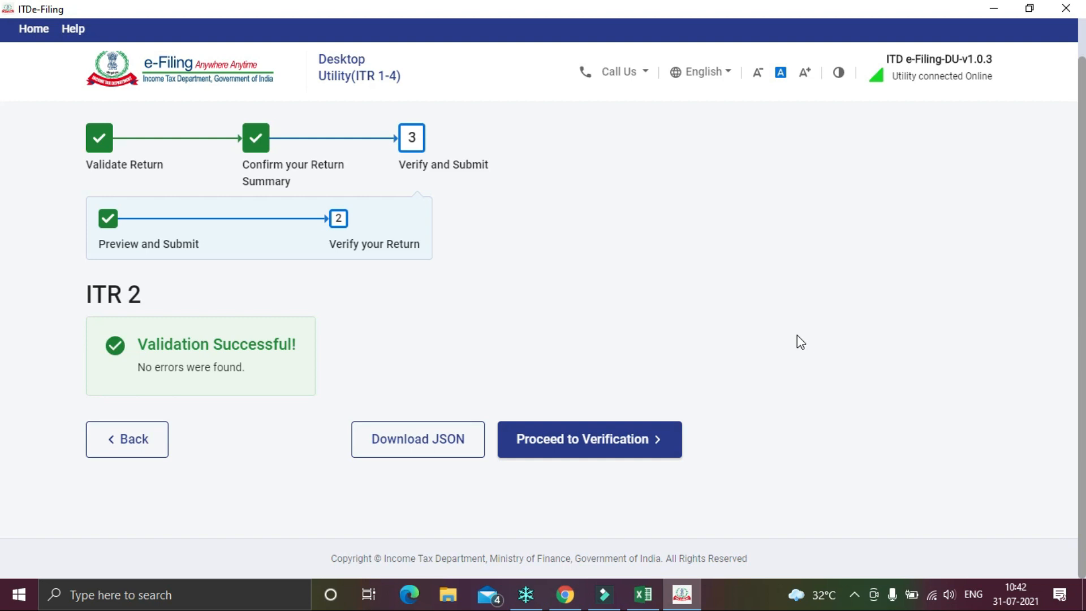
pyautogui.click(643, 594)
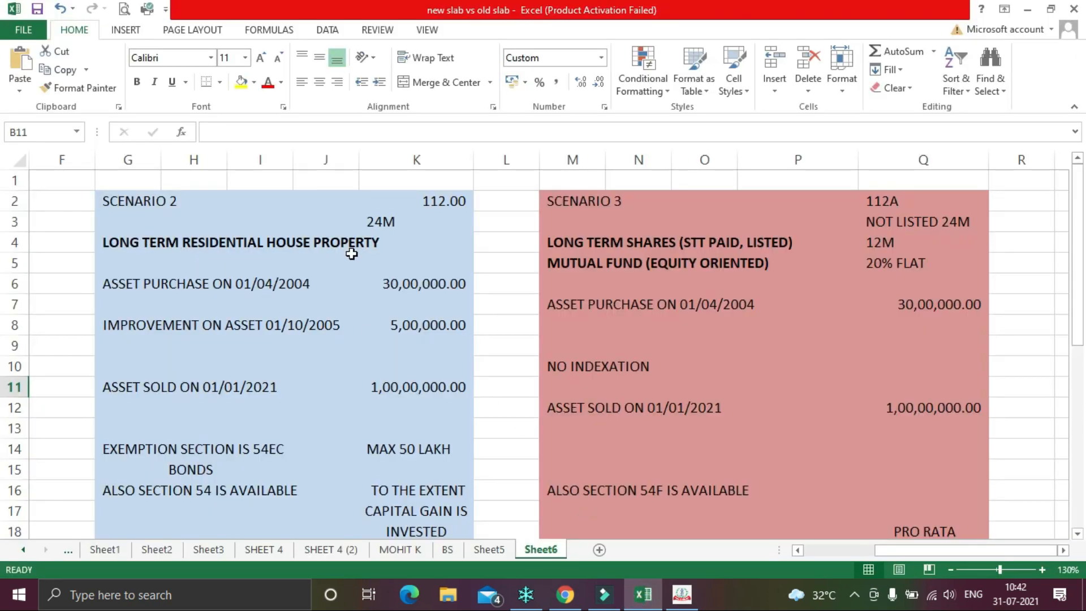
pyautogui.scroll(-1, 350, 253)
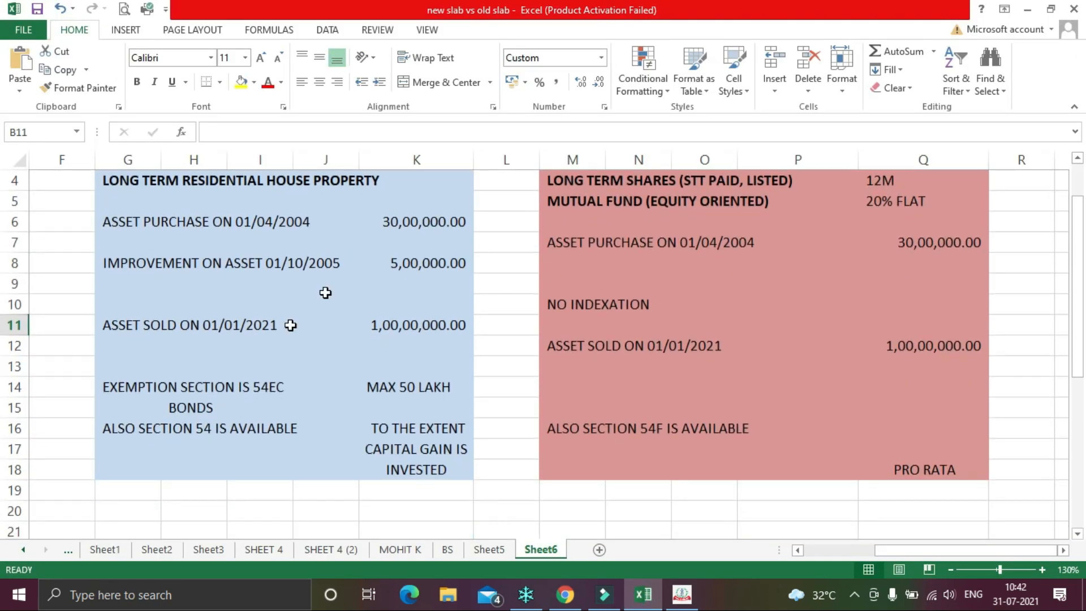
pyautogui.click(127, 431)
pyautogui.moveTo(212, 442); pyautogui.dragTo(407, 466)
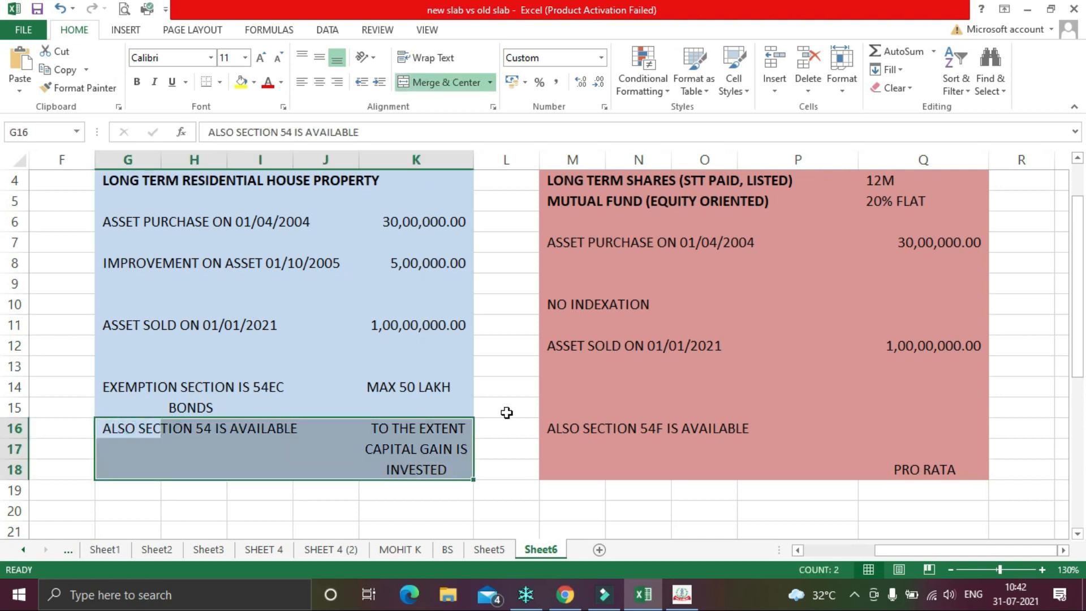